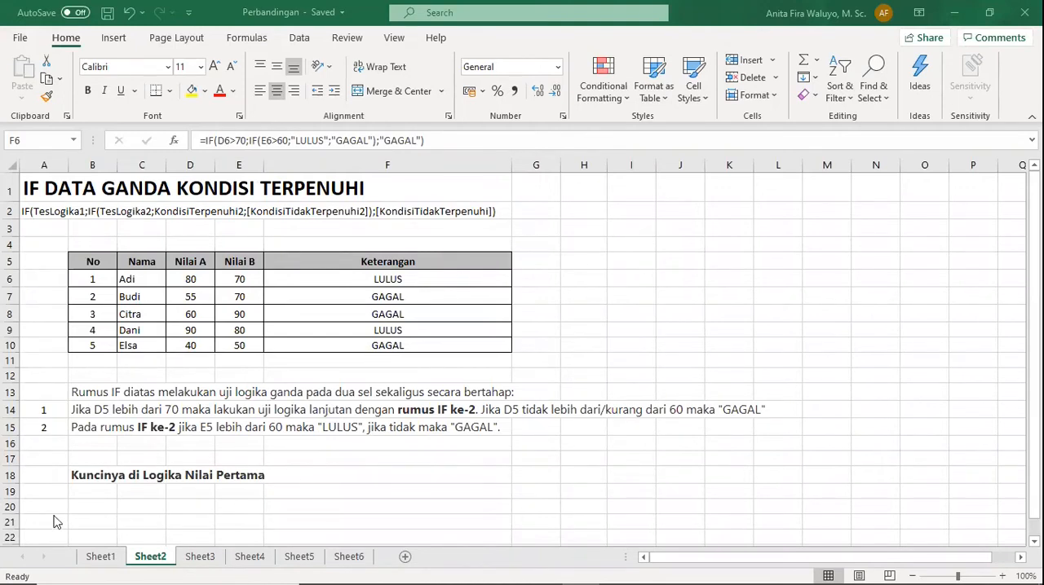
Open Sheet1 and examine the IF formula in E6, including its D6 score reference and its true and false results.
left_click(101, 560)
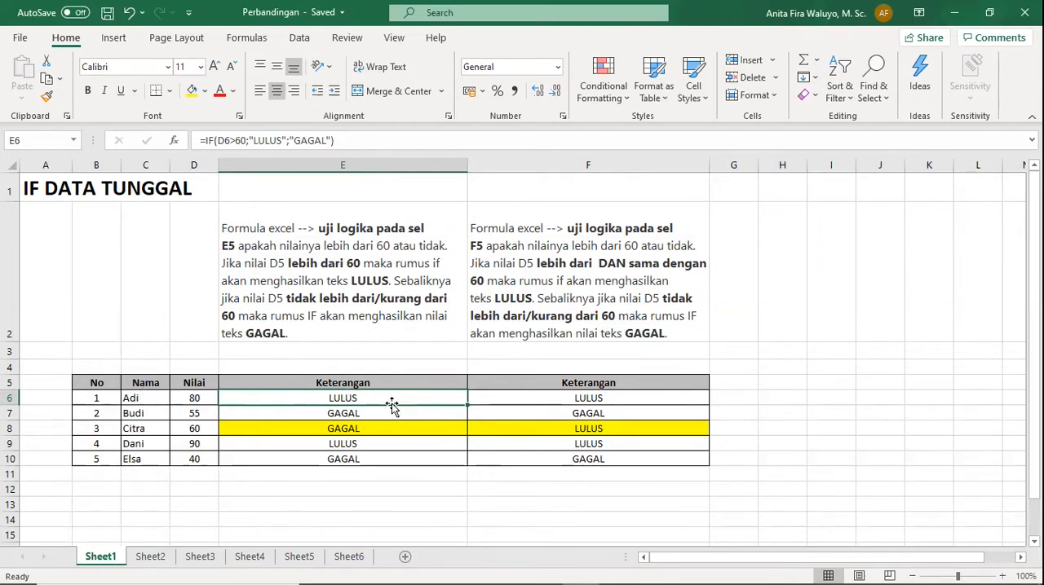
left_click(588, 397)
left_click(427, 399)
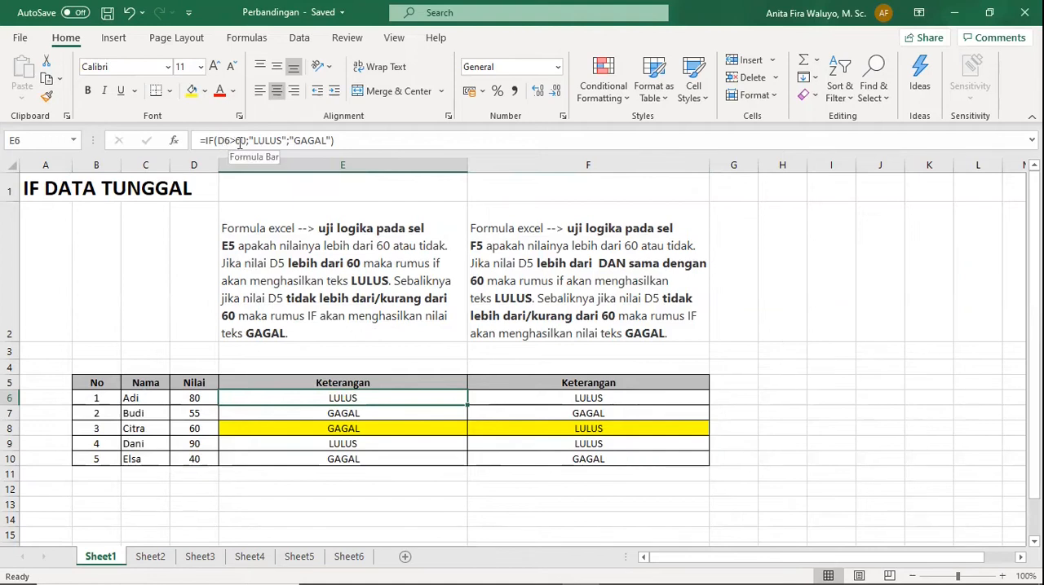
left_click(194, 395)
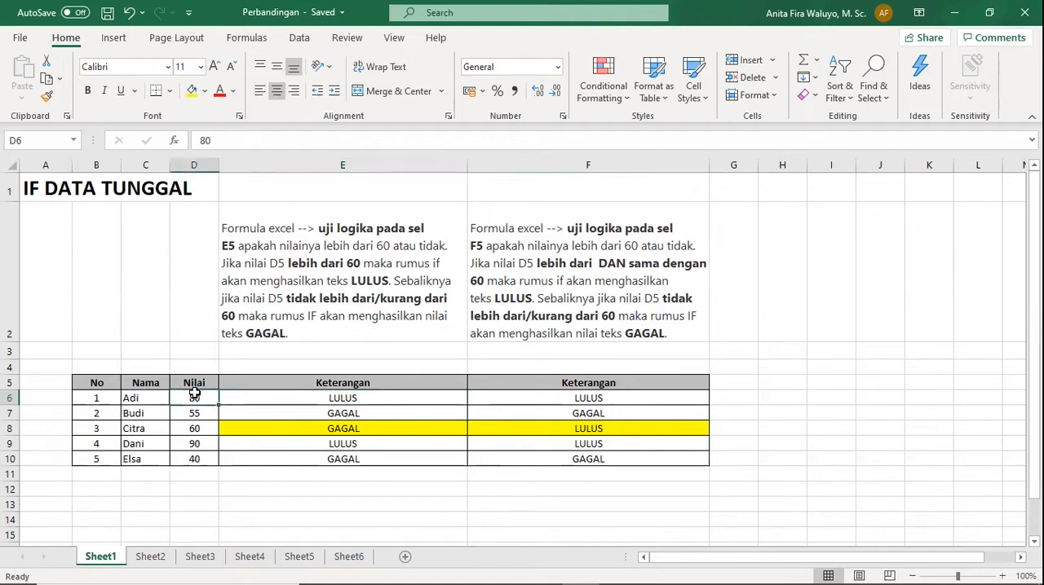
left_click(306, 399)
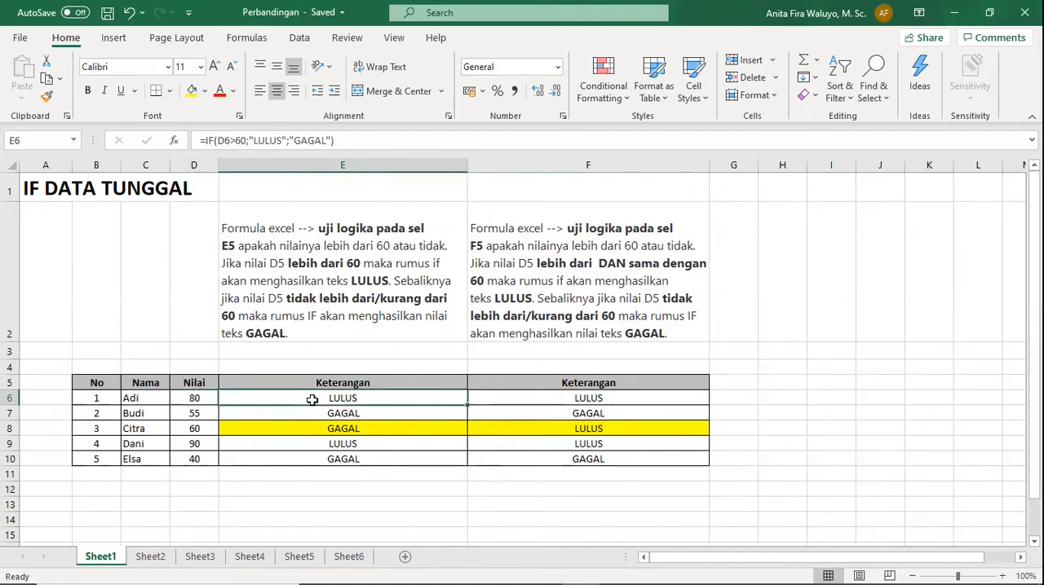
left_click(251, 136)
left_click_drag(255, 141, 327, 137)
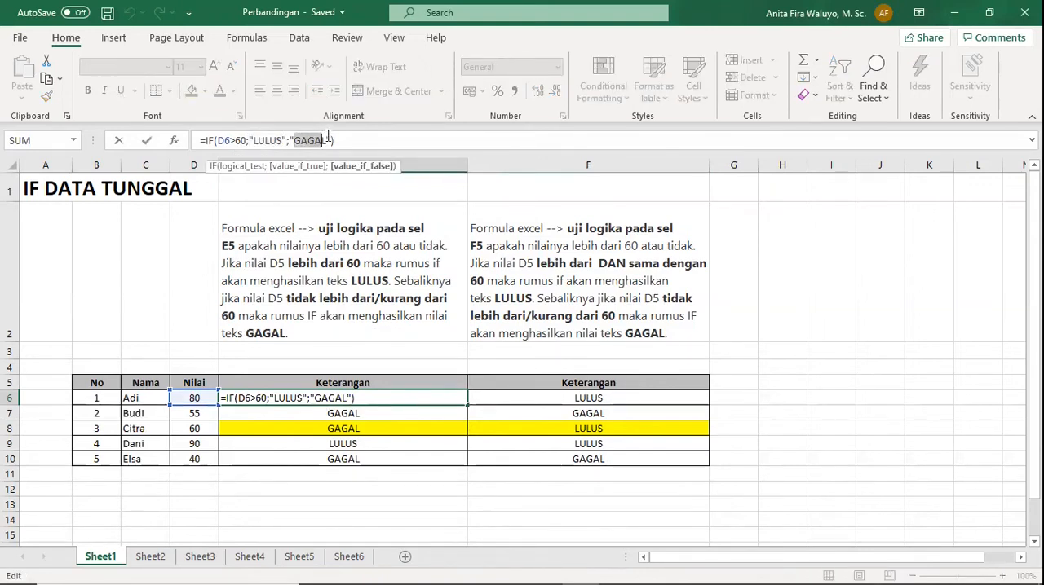
left_click(328, 136)
left_click(375, 138)
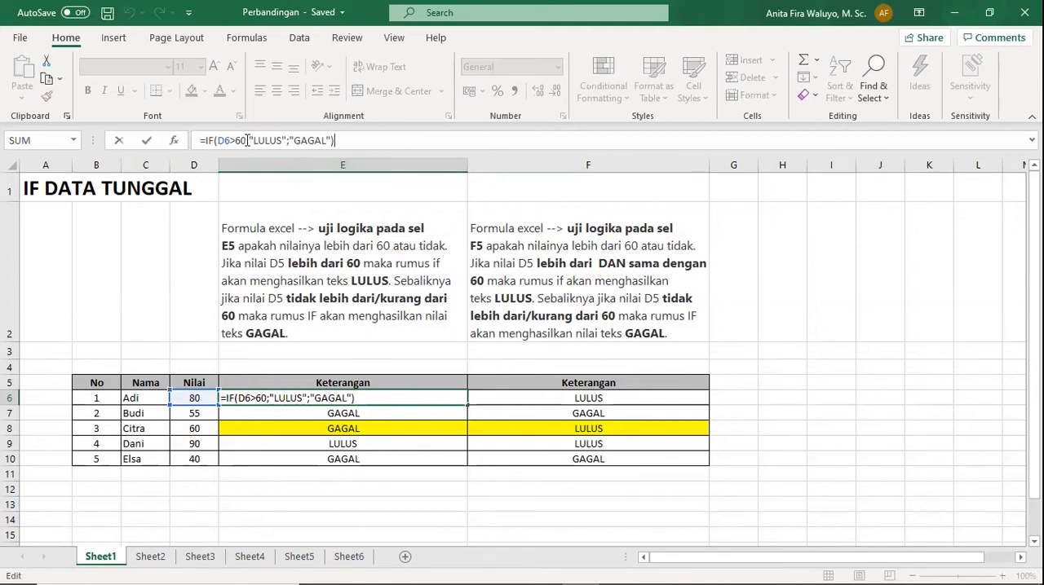
key("Return")
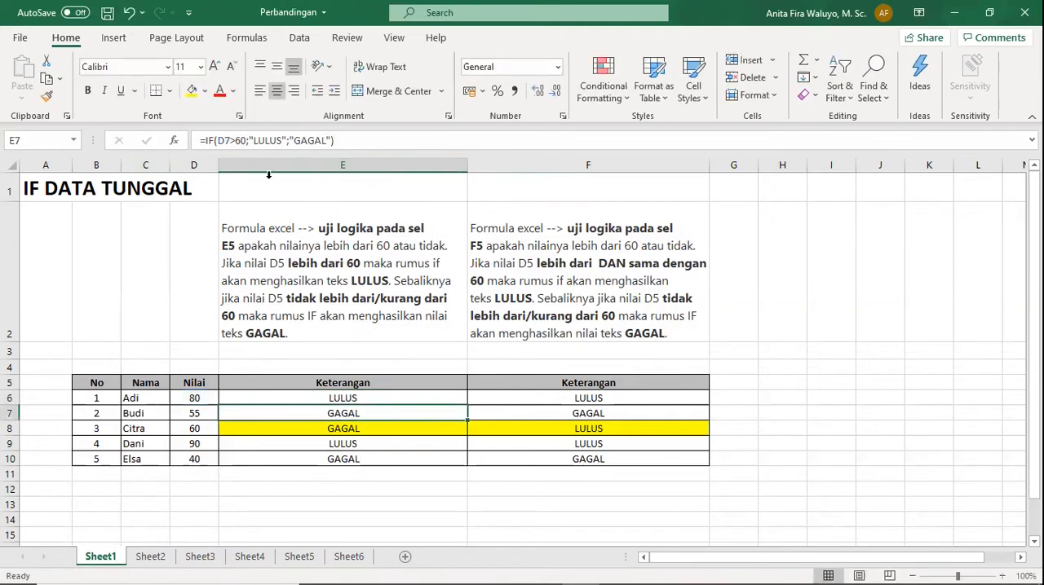
Compare the scores in D7 and D8 with the Keterangan results and greater-than-60 IF formulas in E6 to E8.
left_click(368, 399)
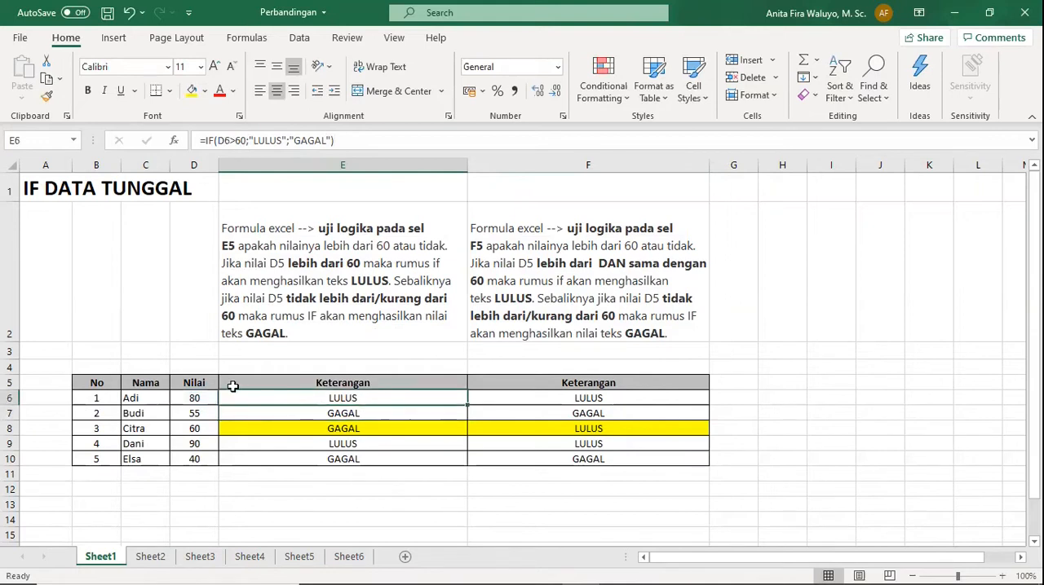
left_click(200, 415)
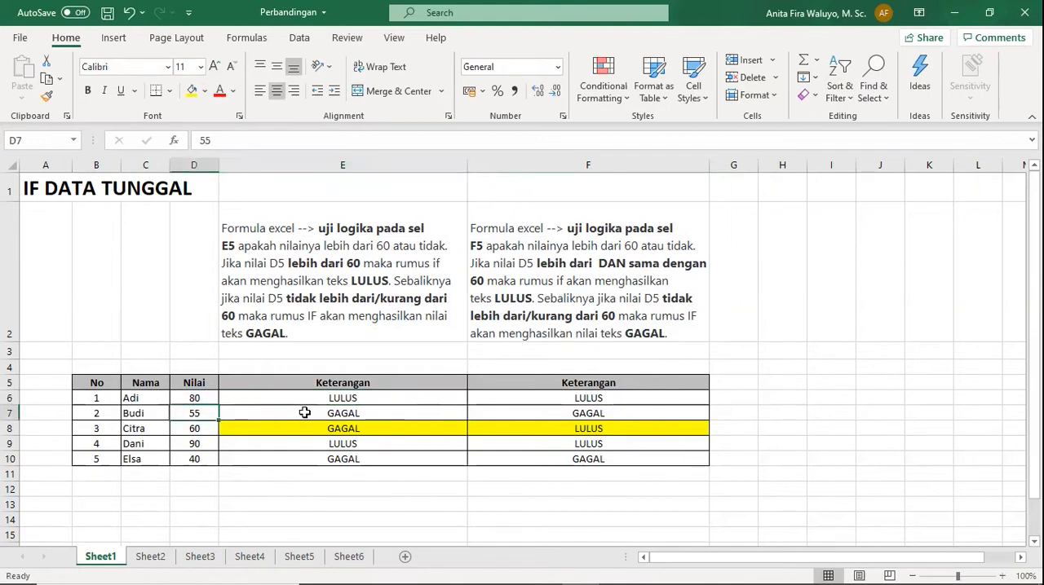
left_click(343, 413)
left_click(200, 414)
left_click(199, 432)
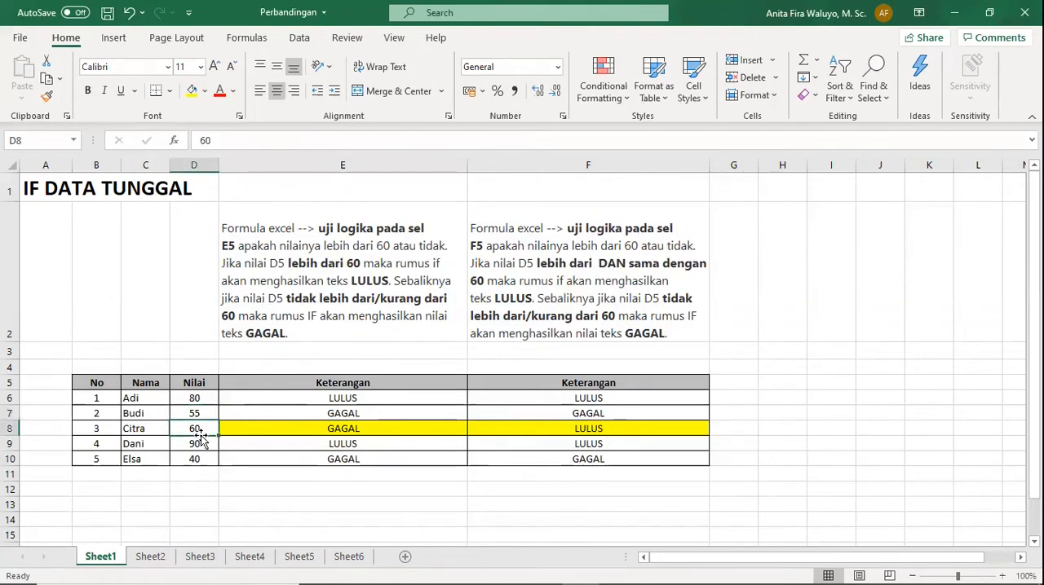
left_click(343, 432)
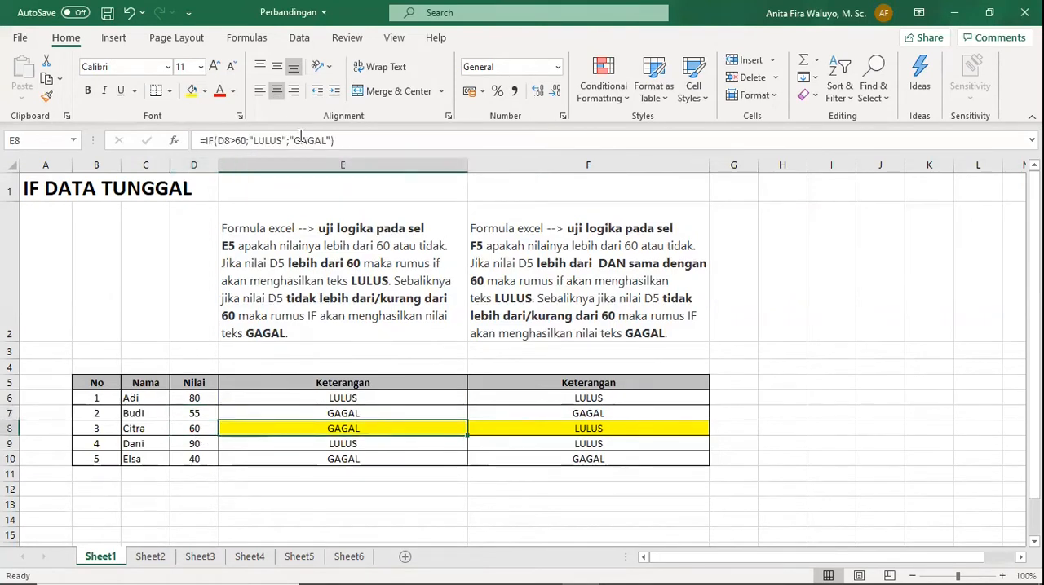
left_click(236, 141)
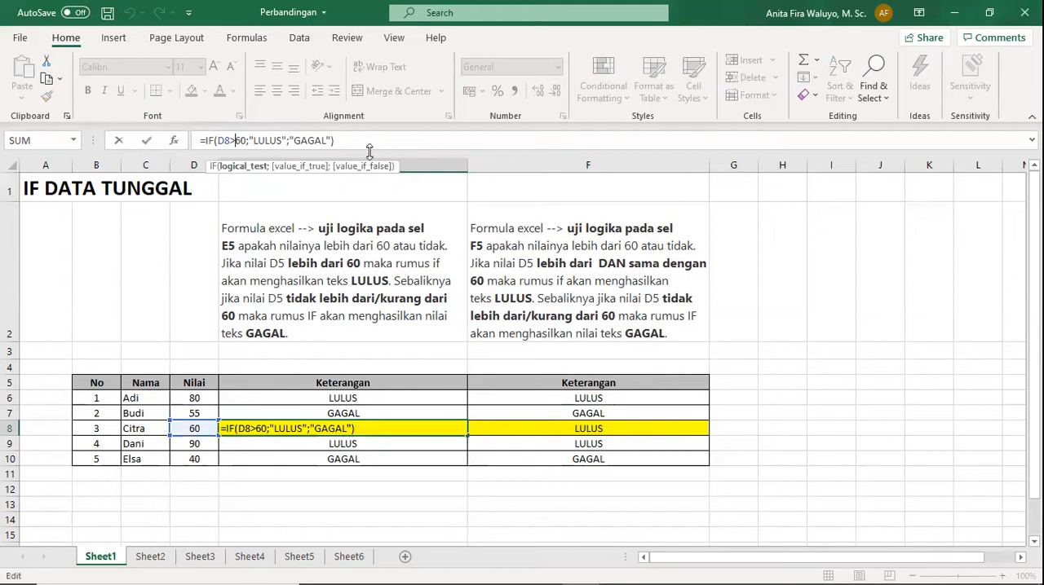
key("Return")
Examine the greater-than-or-equal-to-60 IF formulas in F7 and F8, focusing on the comparison operator.
left_click(624, 412)
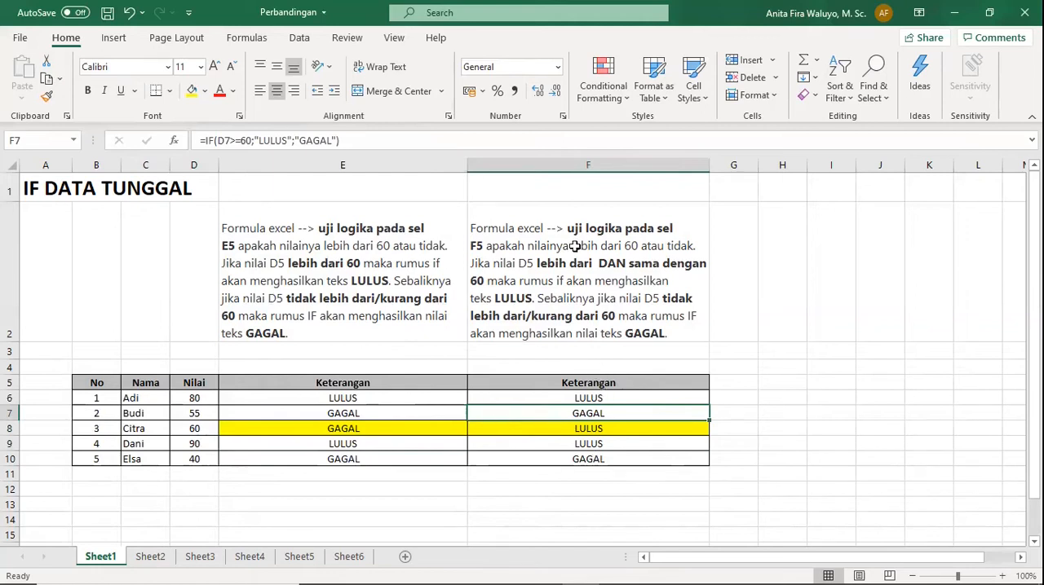
left_click(602, 428)
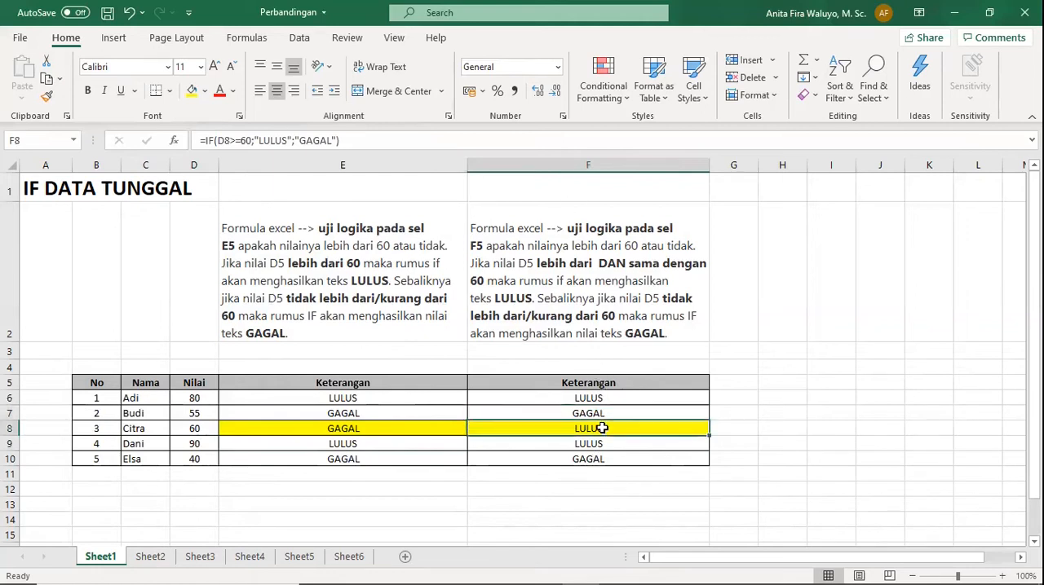
left_click(243, 141)
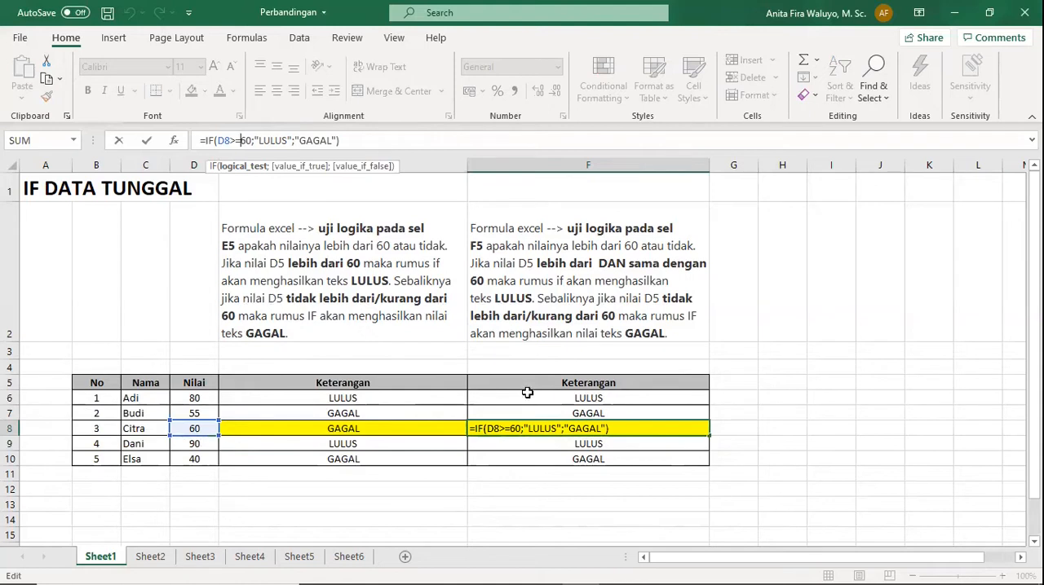
key("Return")
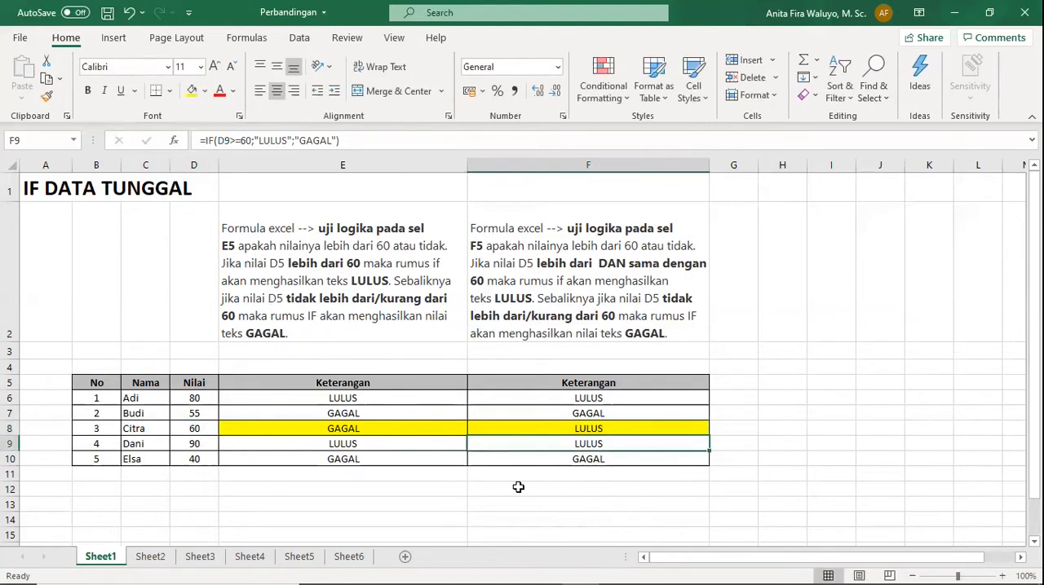
Check the formula in E8 and set the score in D8 to 61 to test it.
left_click(405, 424)
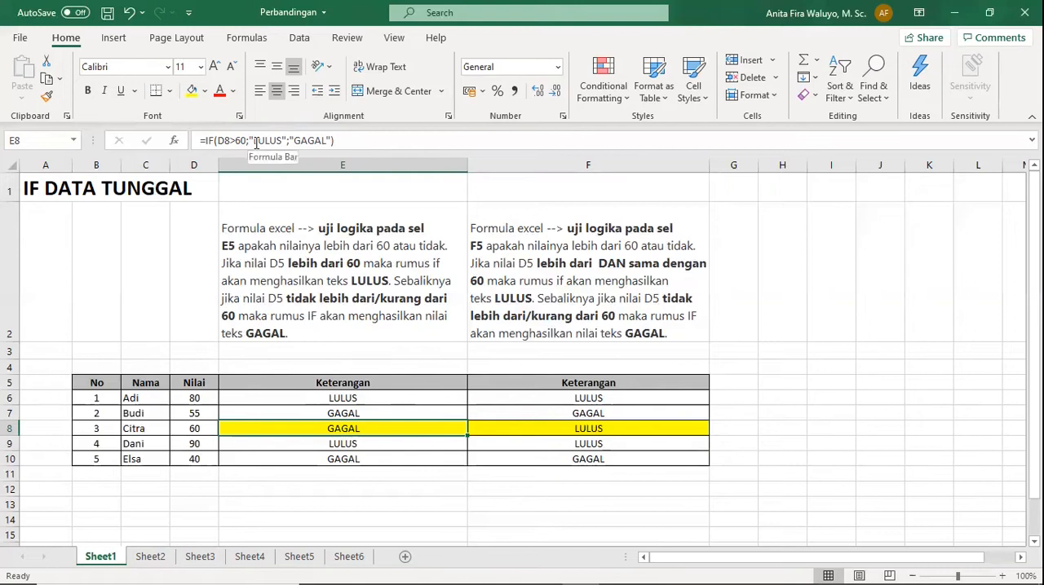
left_click(206, 428)
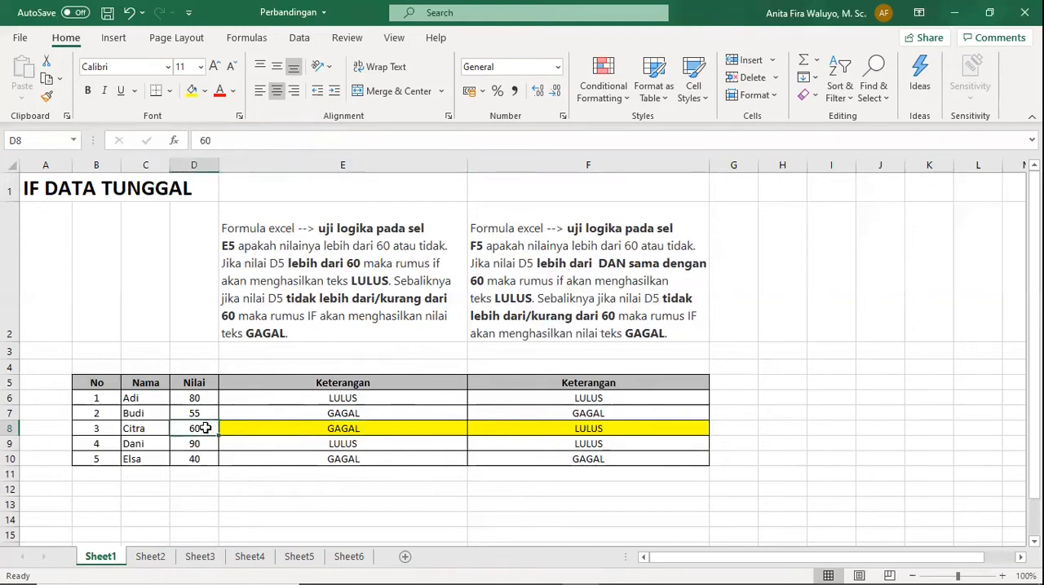
type("61")
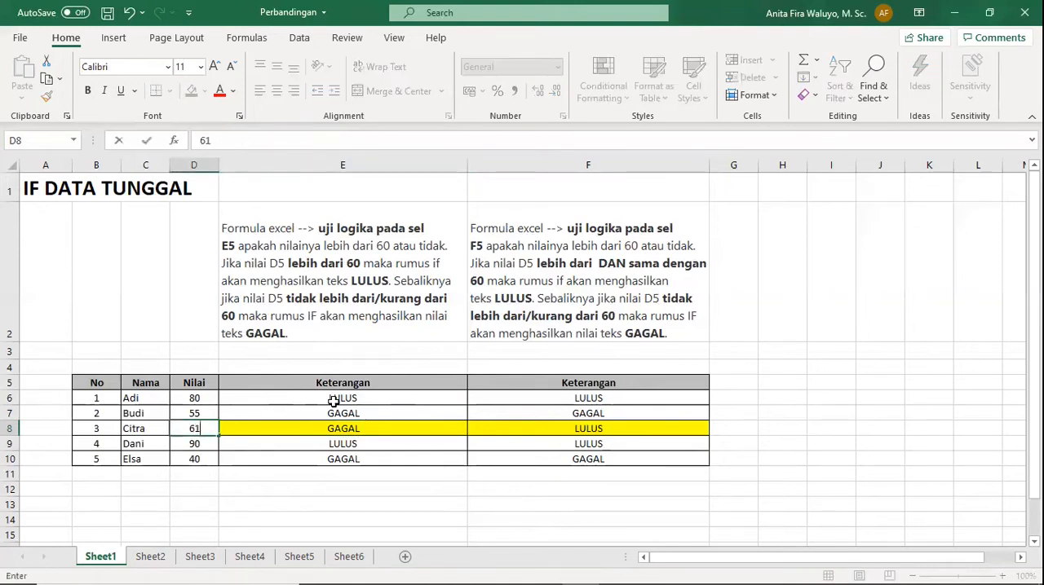
key("Return")
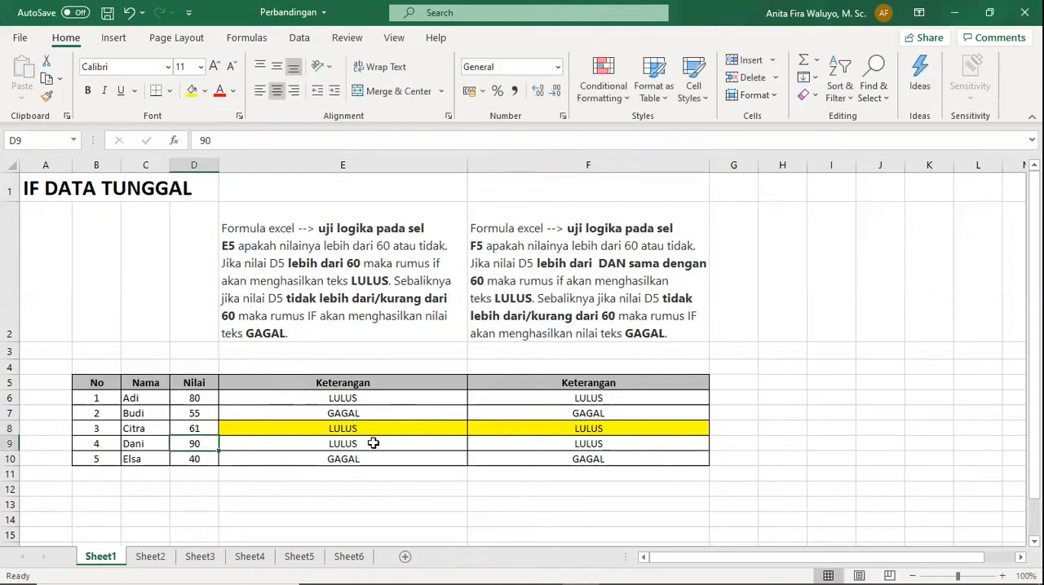
Set the score in D8 back to 60.
left_click(205, 428)
type("60")
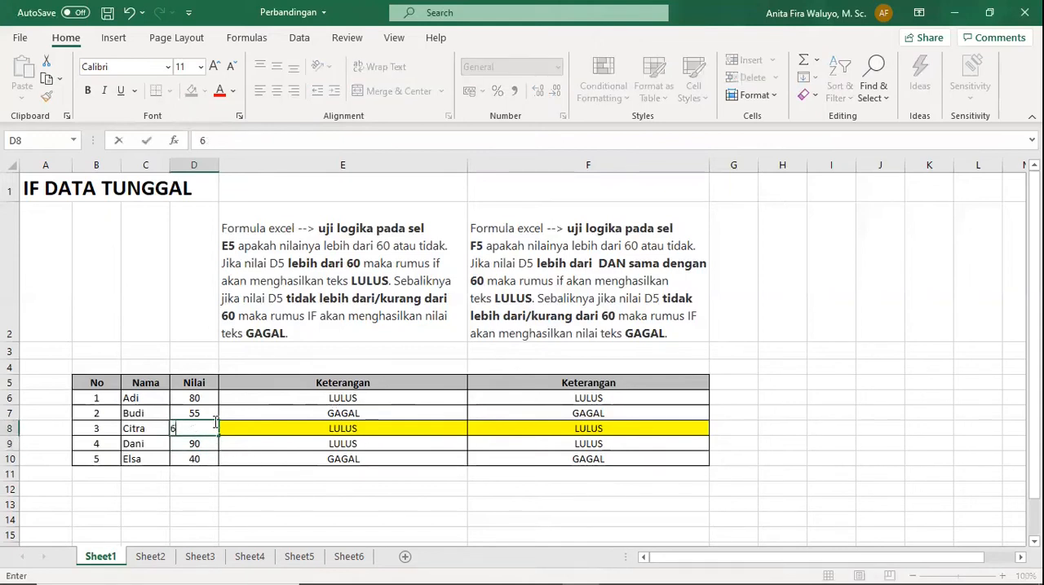
key("Return")
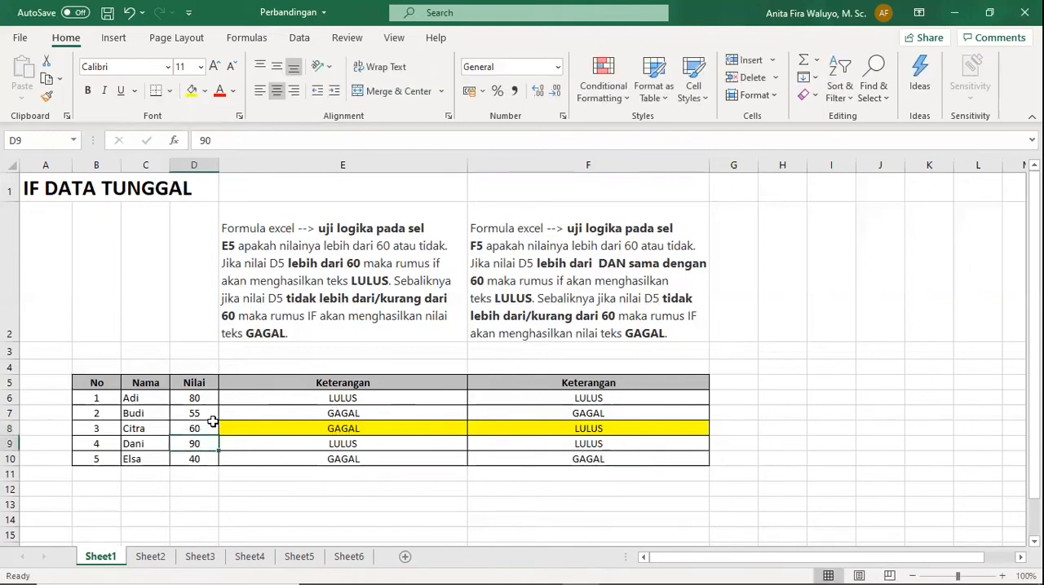
Compare the IF formulas in F8 and F7 with the one in E8.
left_click(598, 429)
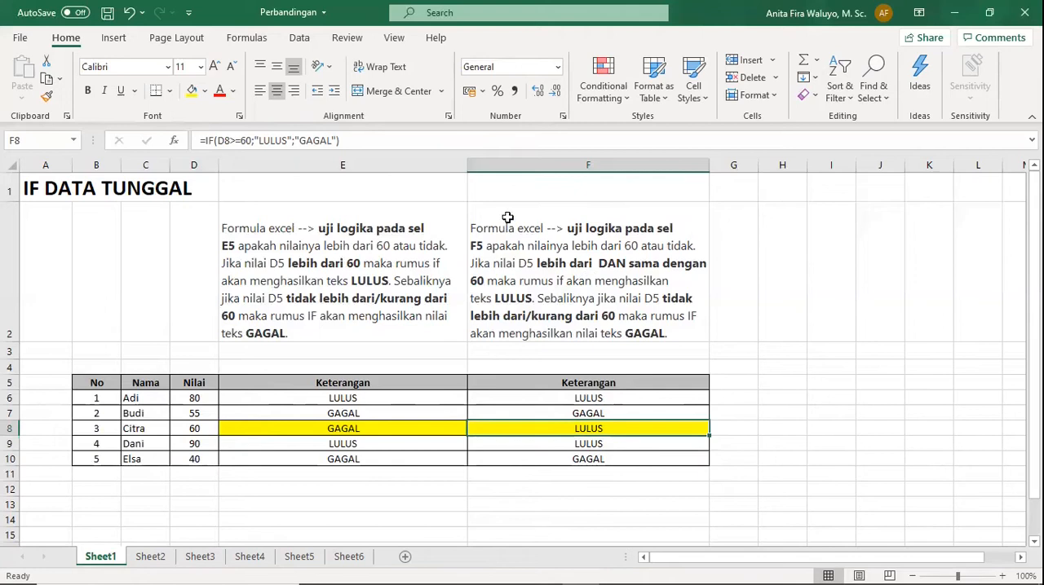
left_click(598, 417)
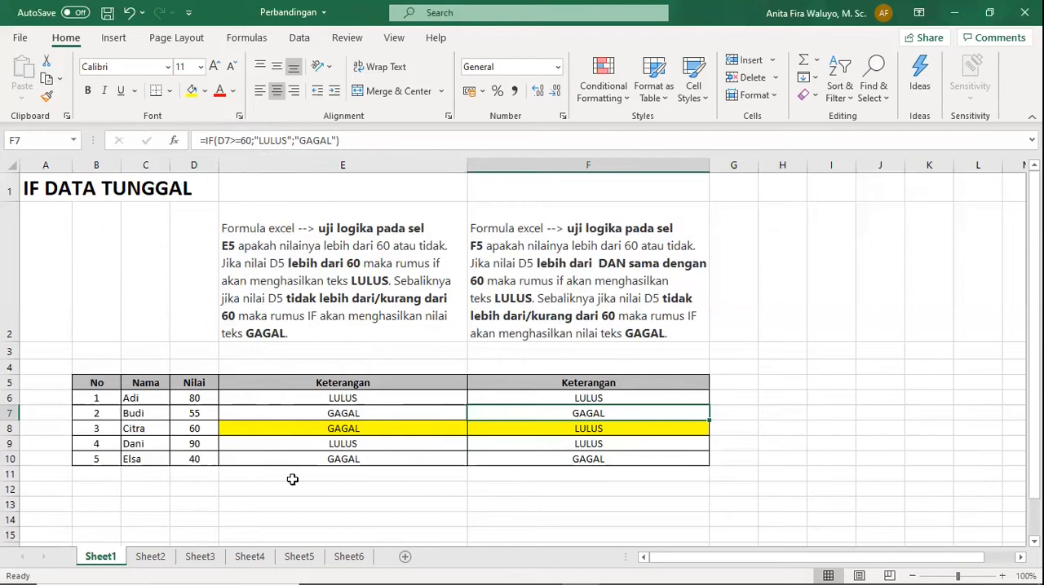
left_click(460, 426)
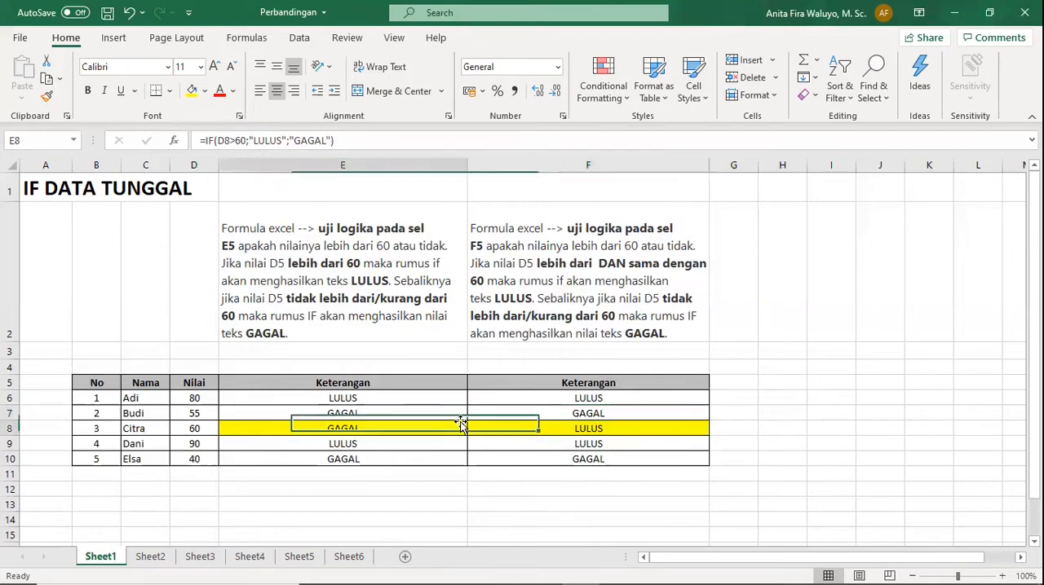
Open Sheet2 and examine the nested IF formula in F6 with the Nilai A and Nilai B scores and the note in row 18.
left_click(150, 559)
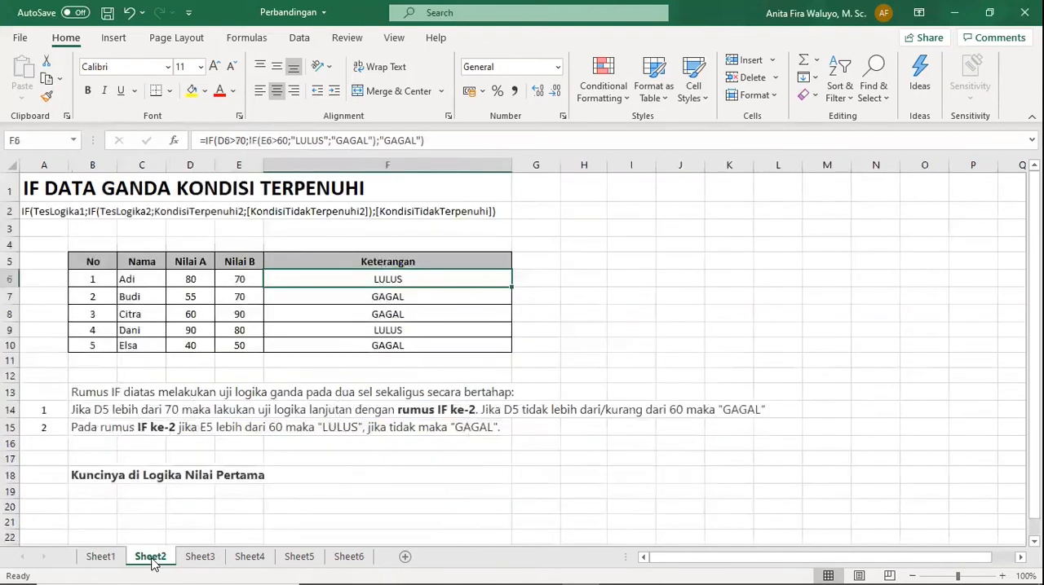
left_click(196, 279)
left_click(245, 277)
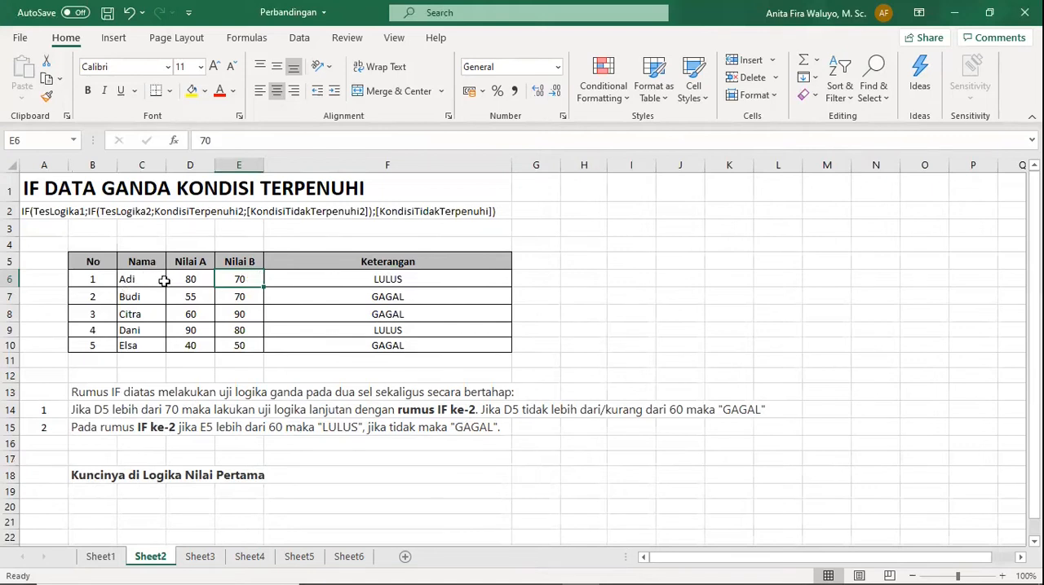
left_click(412, 282)
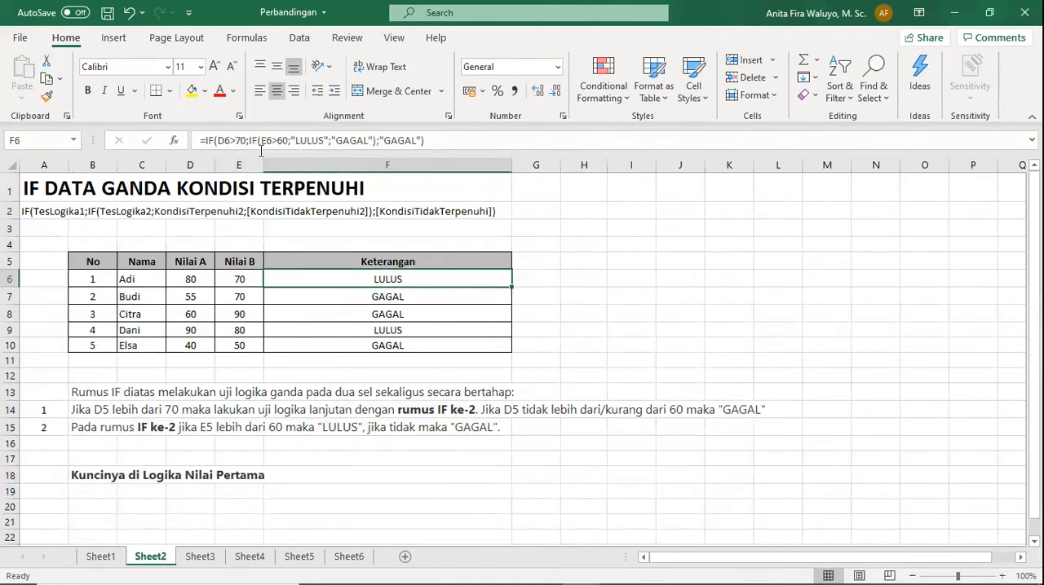
left_click(85, 476)
left_click(436, 277)
Compare the nested IF formulas and Keterangan results in F7, F8 and F10 with the Nilai A scores in rows 7 and 9.
left_click(425, 297)
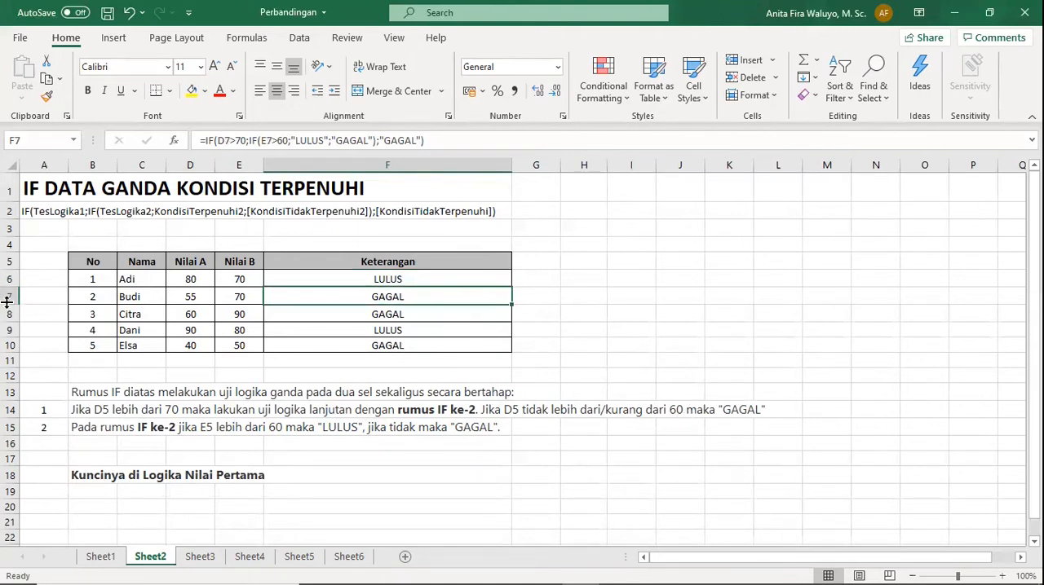
left_click(194, 299)
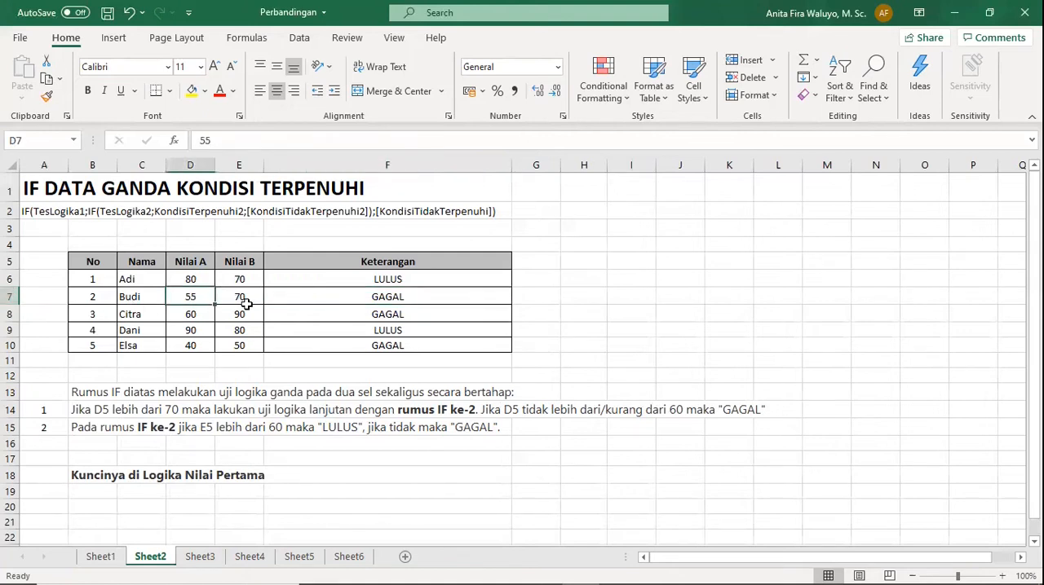
left_click(427, 298)
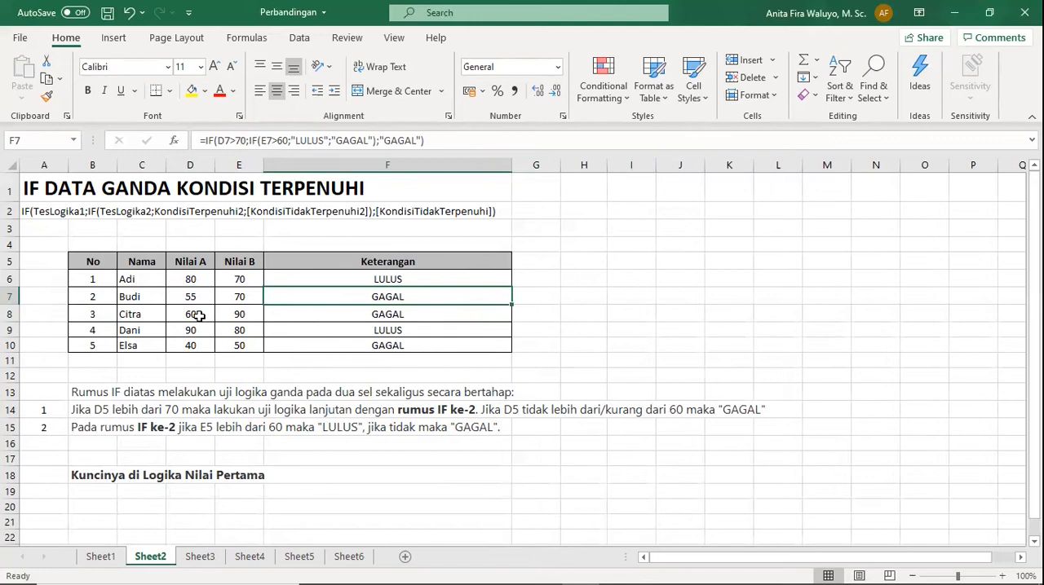
left_click(354, 315)
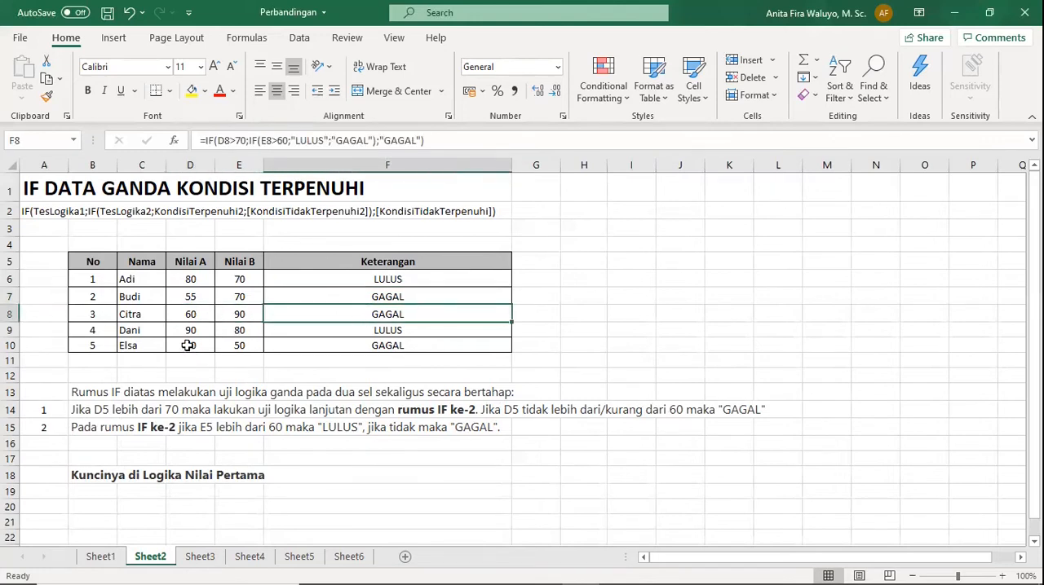
left_click(400, 346)
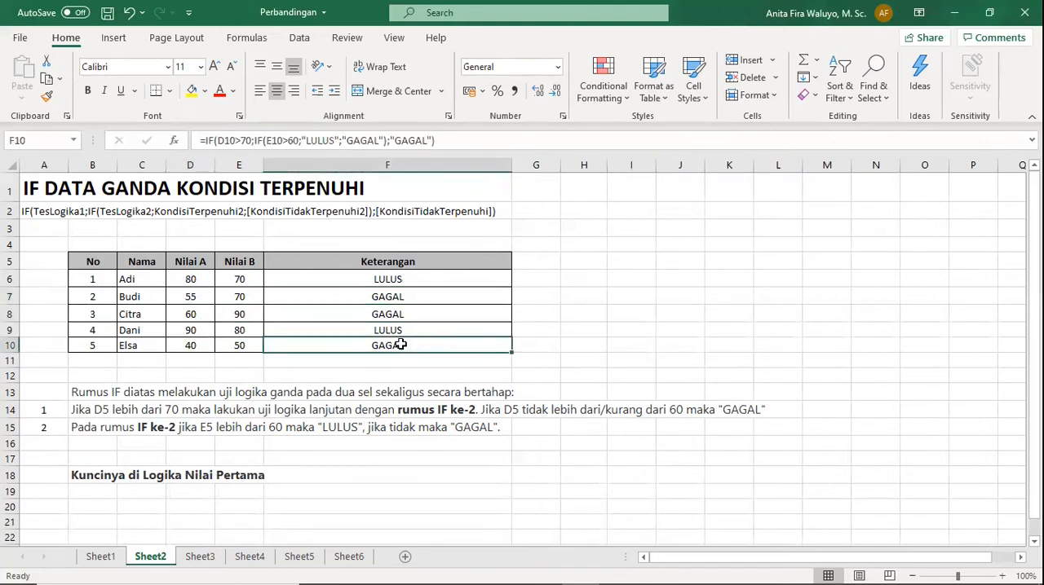
left_click(194, 330)
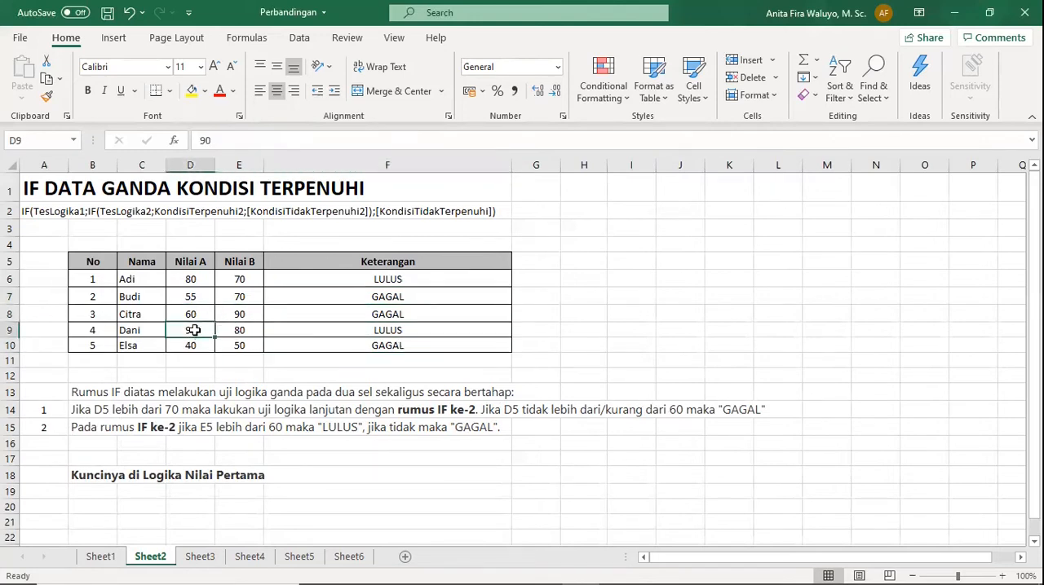
left_click(402, 340)
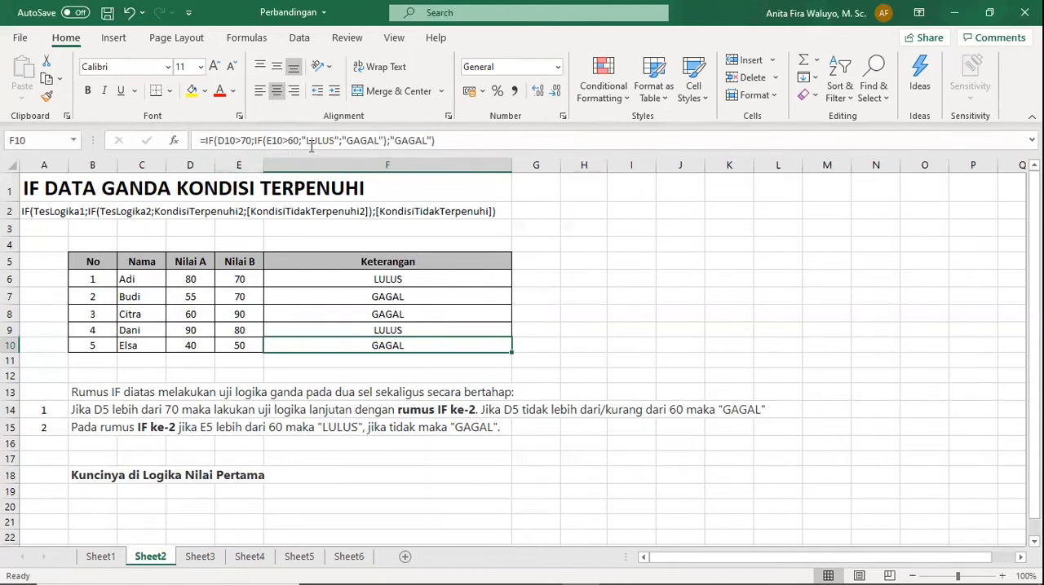
Compare the Nilai A scores and Keterangan results in rows 7, 8 and 10 with the row 6 scores and the nested IF formula in F6.
left_click(178, 297)
left_click(156, 320)
left_click(180, 341)
left_click_drag(399, 295, 405, 315)
left_click(404, 346)
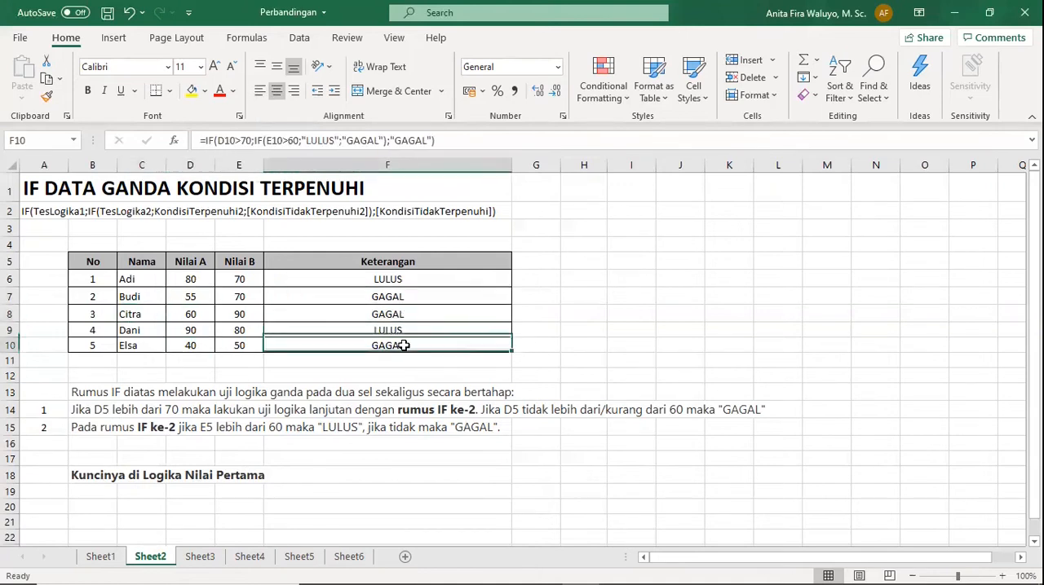
left_click(199, 278)
left_click(243, 275)
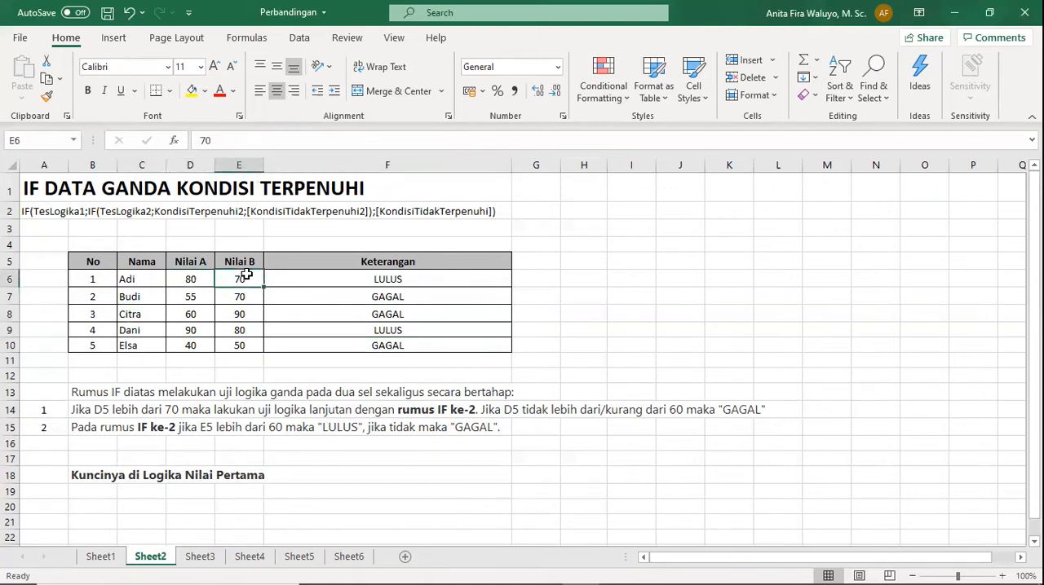
left_click(379, 278)
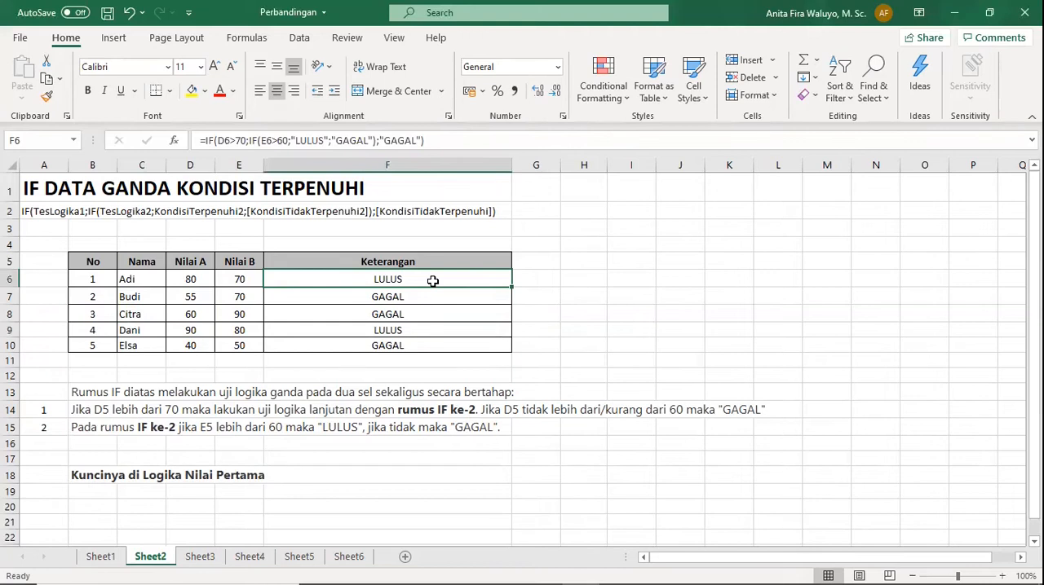
Check the nested IF formula in F9 and set the Nilai B score in E9 to 55.
left_click(406, 329)
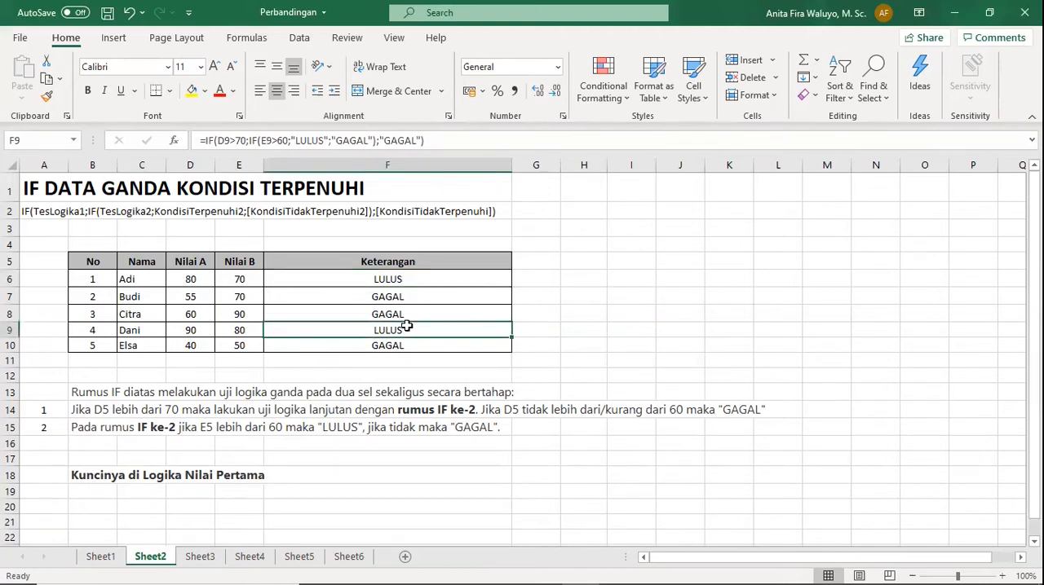
double_click(240, 329)
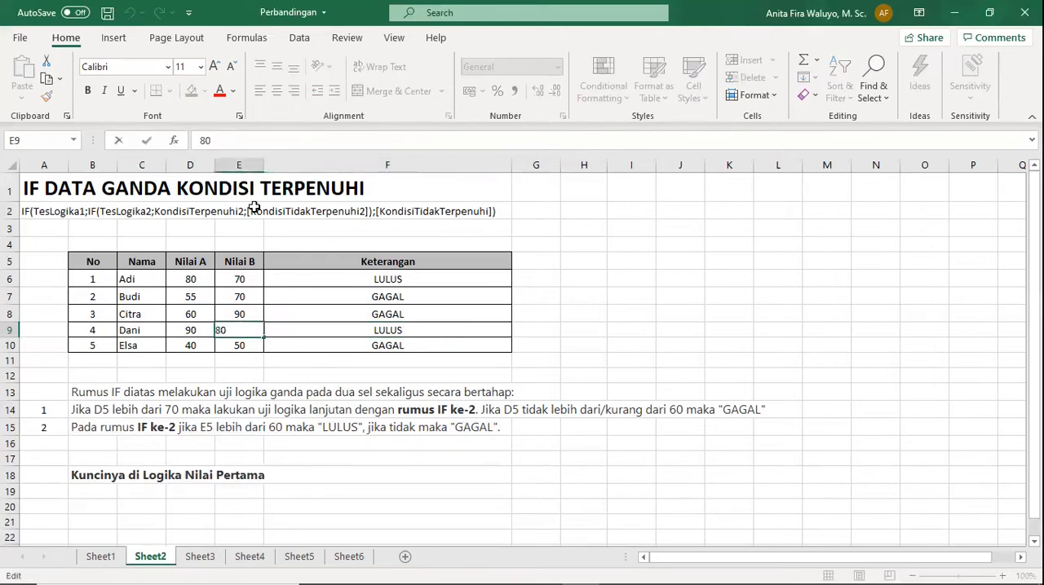
key("BackSpace")
key("BackSpace")
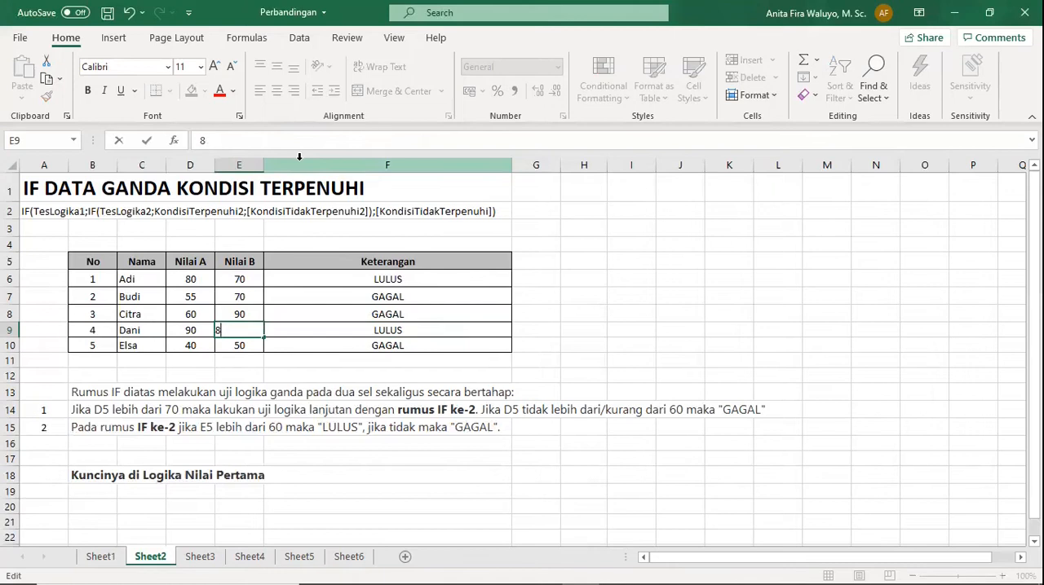
type("55")
key("Return")
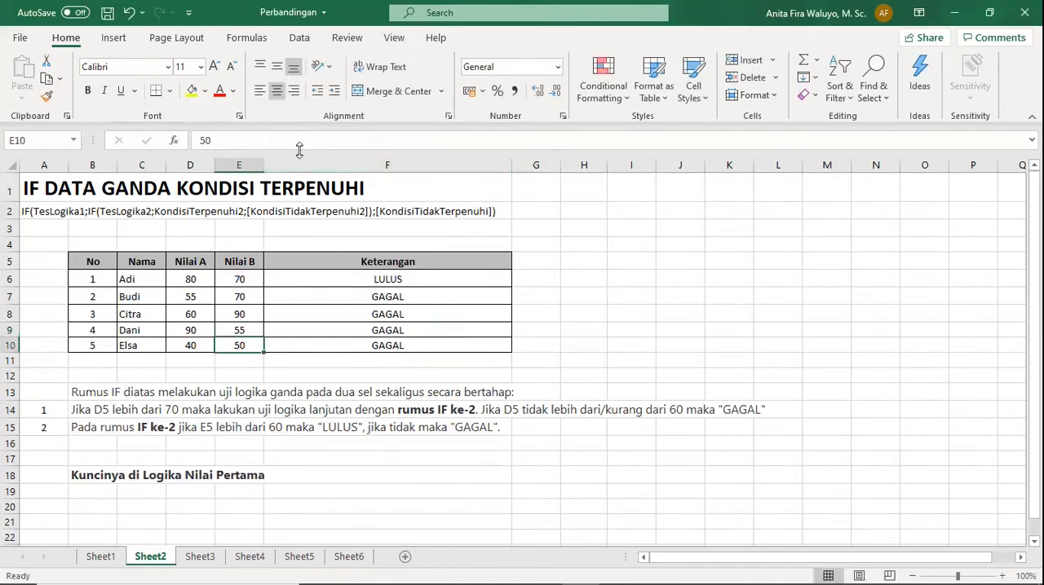
Compare the nested IF formulas in F9 and F7 with the scores in D7, D9 and E9.
left_click(381, 332)
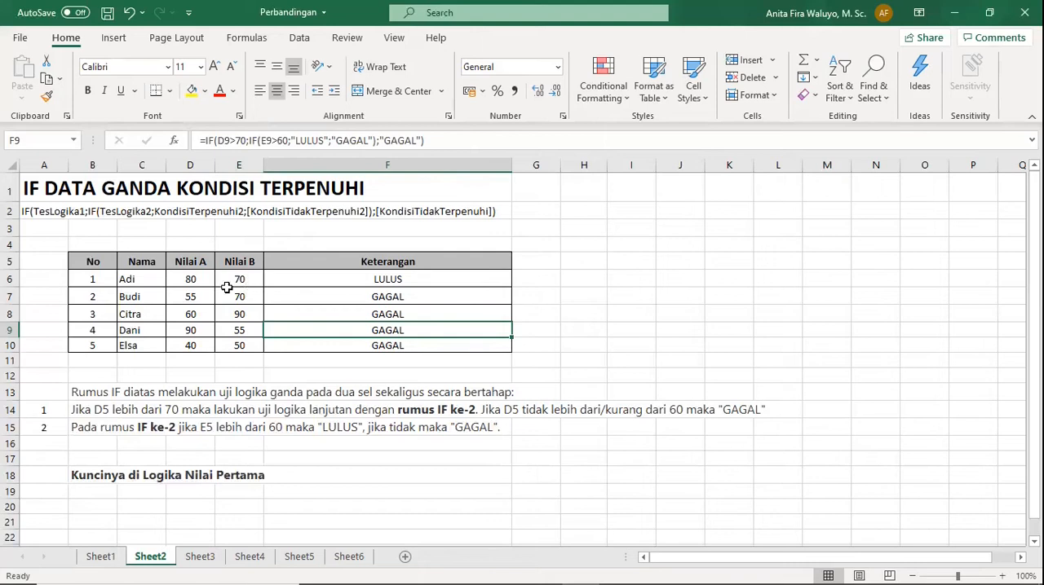
left_click(191, 301)
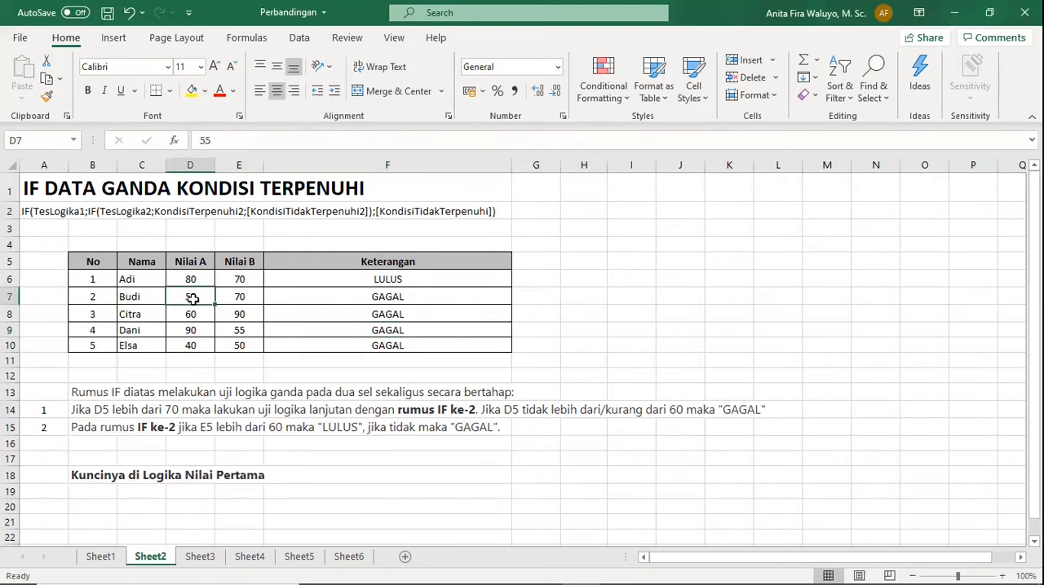
left_click(391, 300)
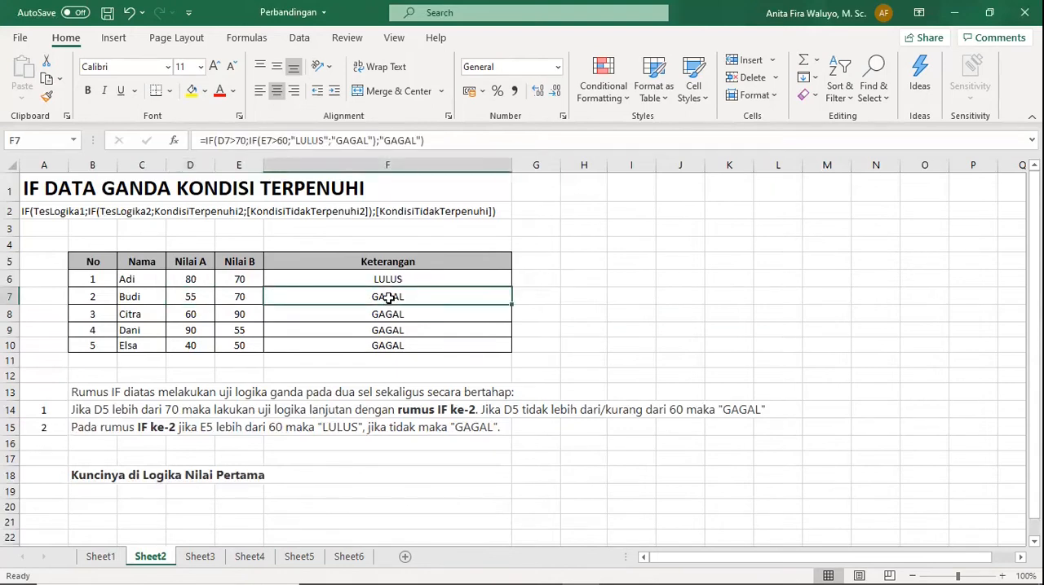
left_click(192, 331)
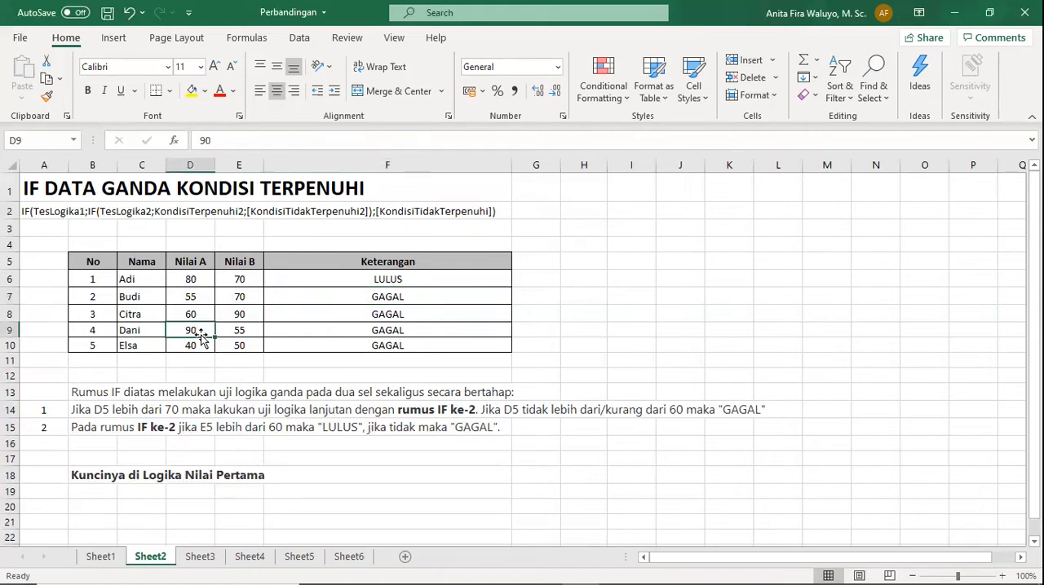
left_click(252, 330)
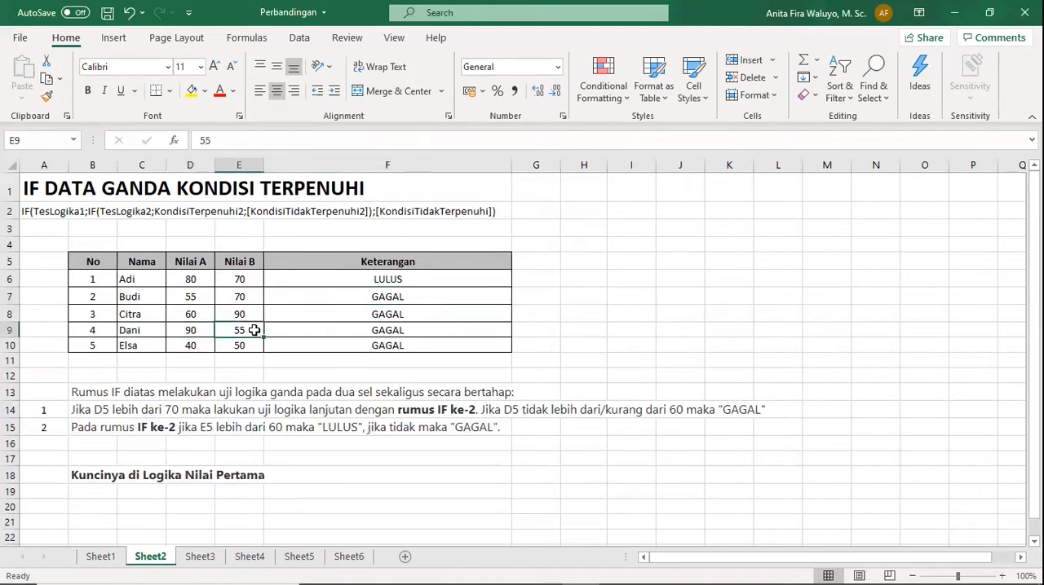
left_click(345, 335)
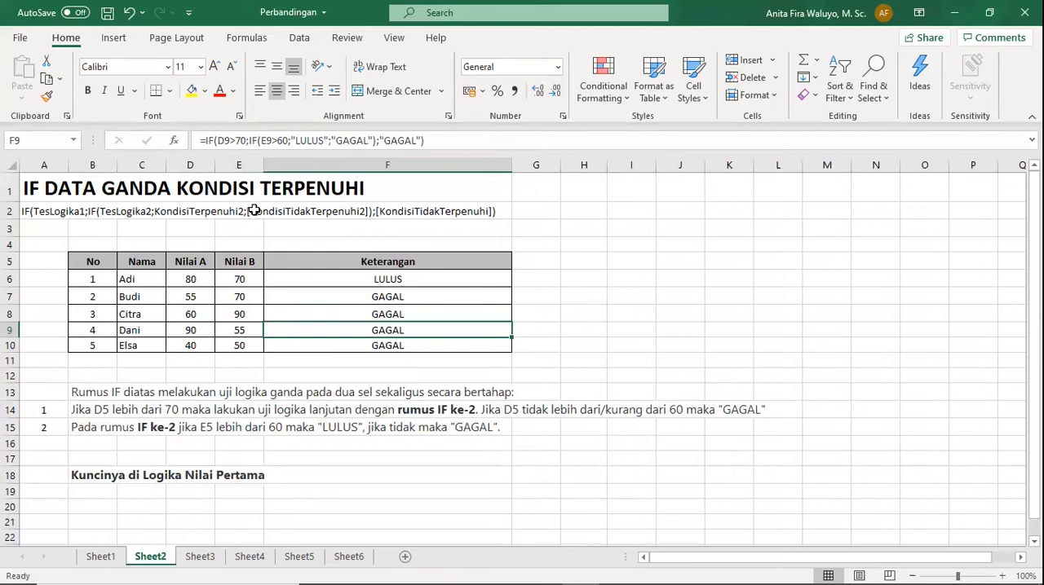
Open Sheet3 and examine the nested IF formulas in F6 and F10 with the Nilai A scores and Keterangan results in rows 7 to 10.
left_click(199, 559)
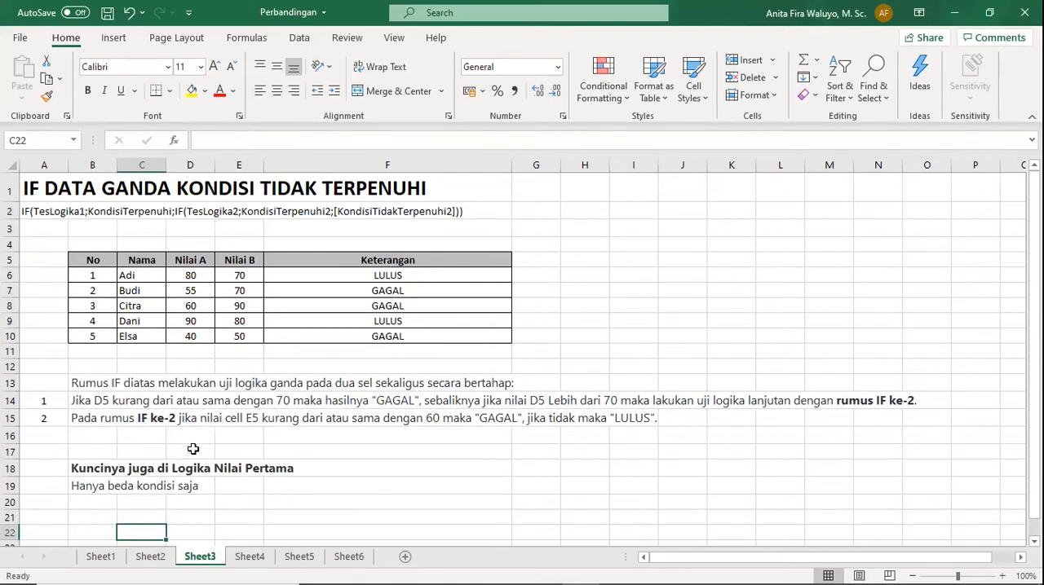
left_click(173, 379)
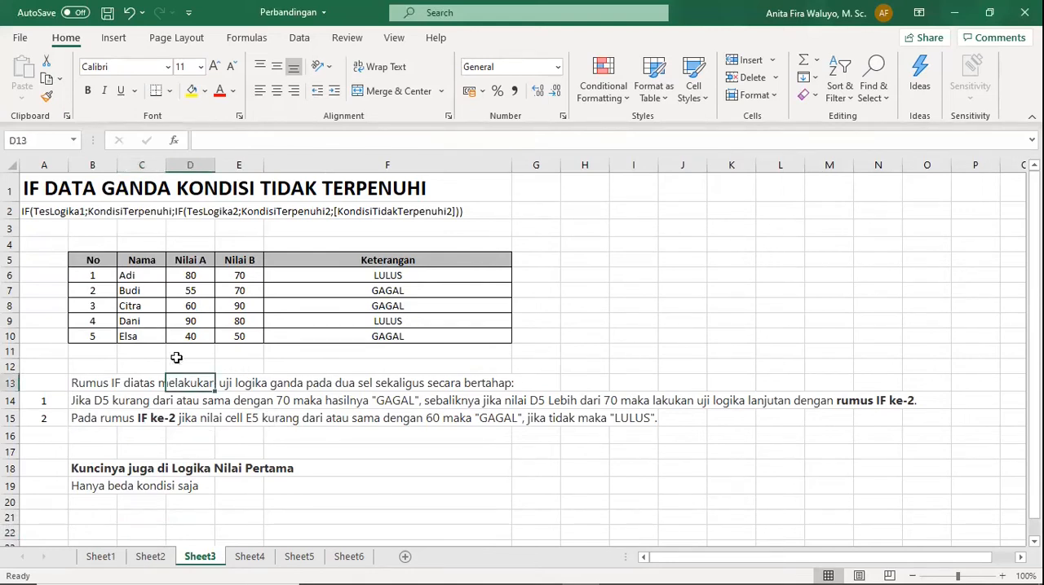
left_click(369, 272)
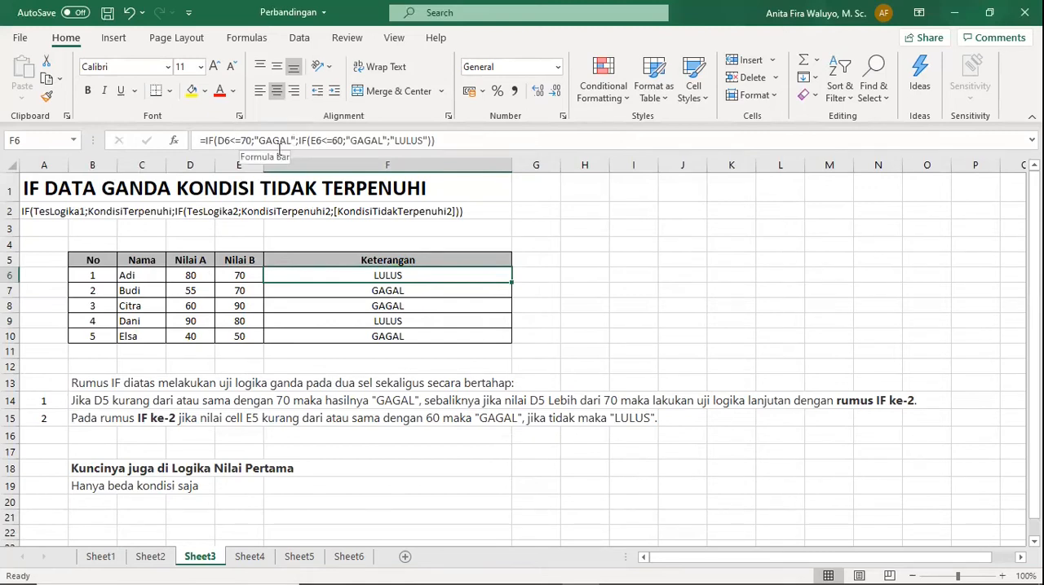
left_click(196, 290)
left_click(197, 338)
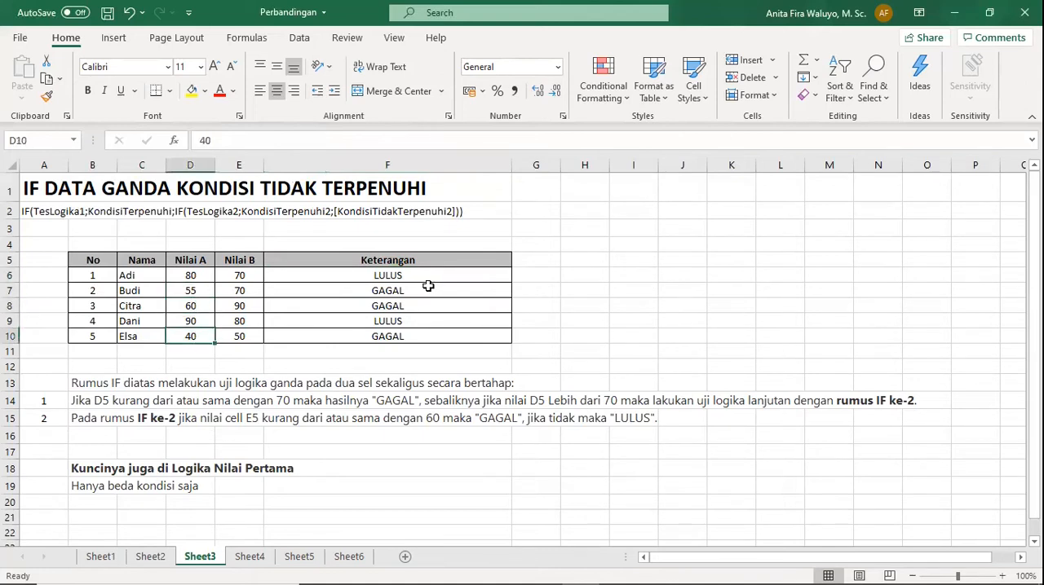
left_click_drag(429, 283, 429, 305)
left_click(424, 336)
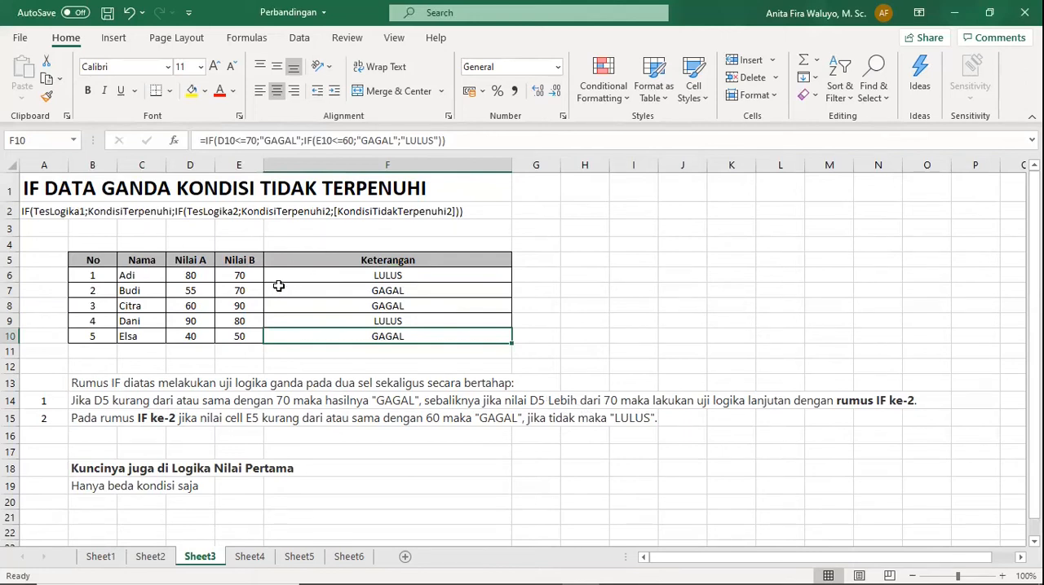
Compare the Sheet3 nested IF formula in F6 with the one in F9 on Sheet2, including its final "GAGAL" argument, and return to Sheet3.
left_click(148, 558)
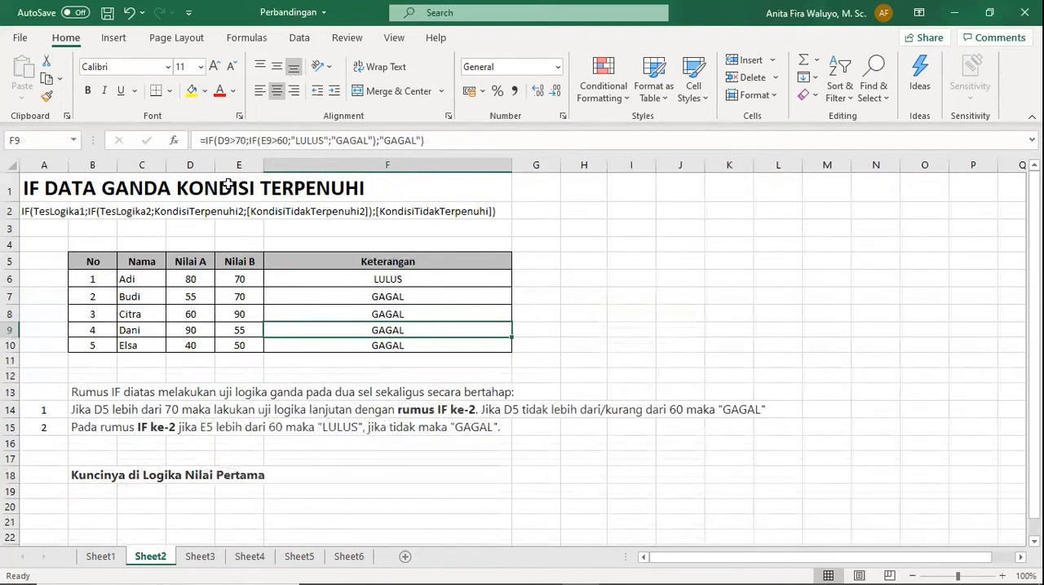
left_click(201, 558)
left_click(401, 274)
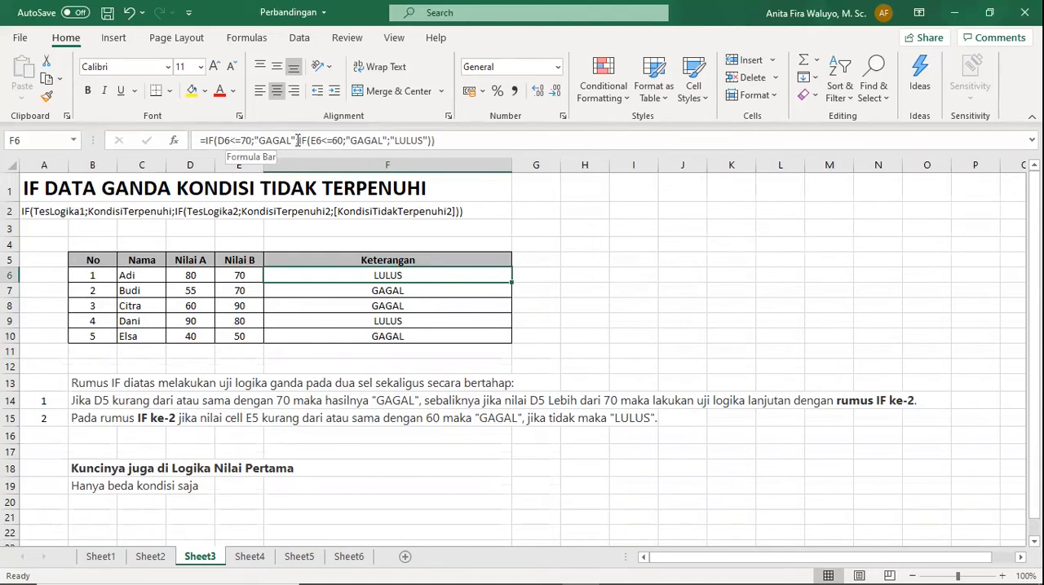
key("ctrl+Page_Up")
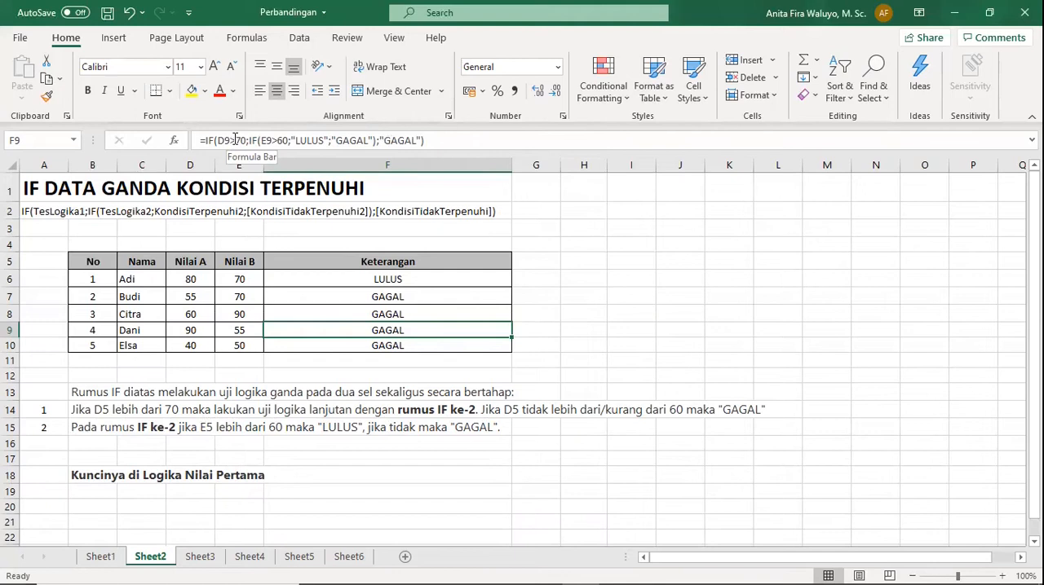
left_click_drag(380, 141, 418, 140)
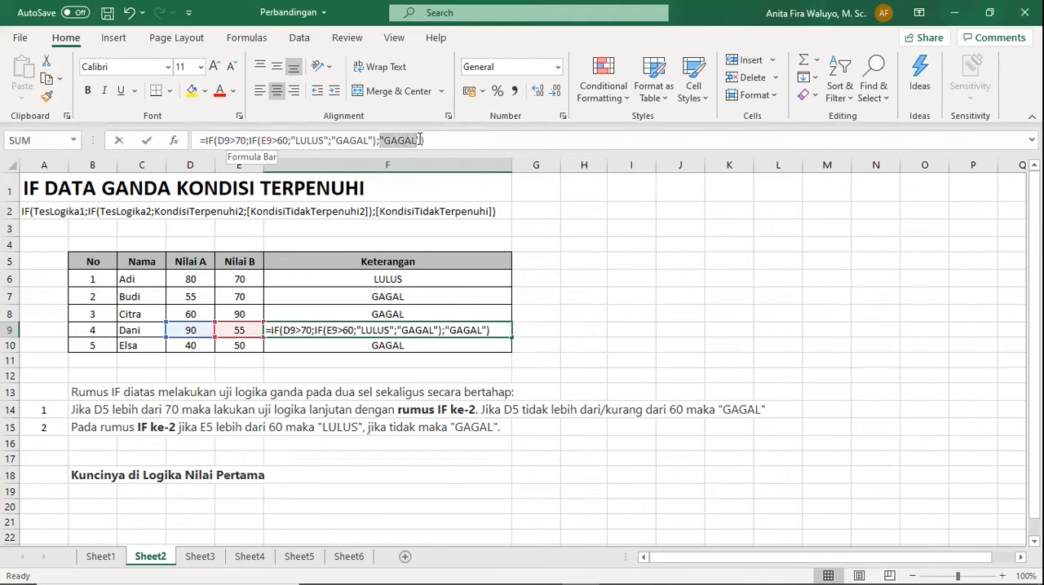
left_click(435, 140)
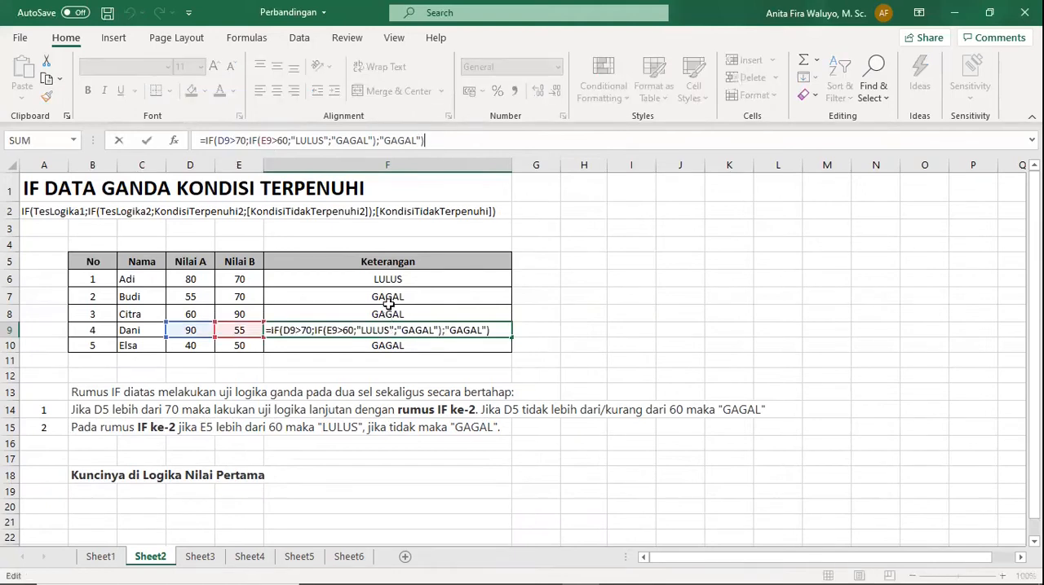
key("Return")
left_click(204, 564)
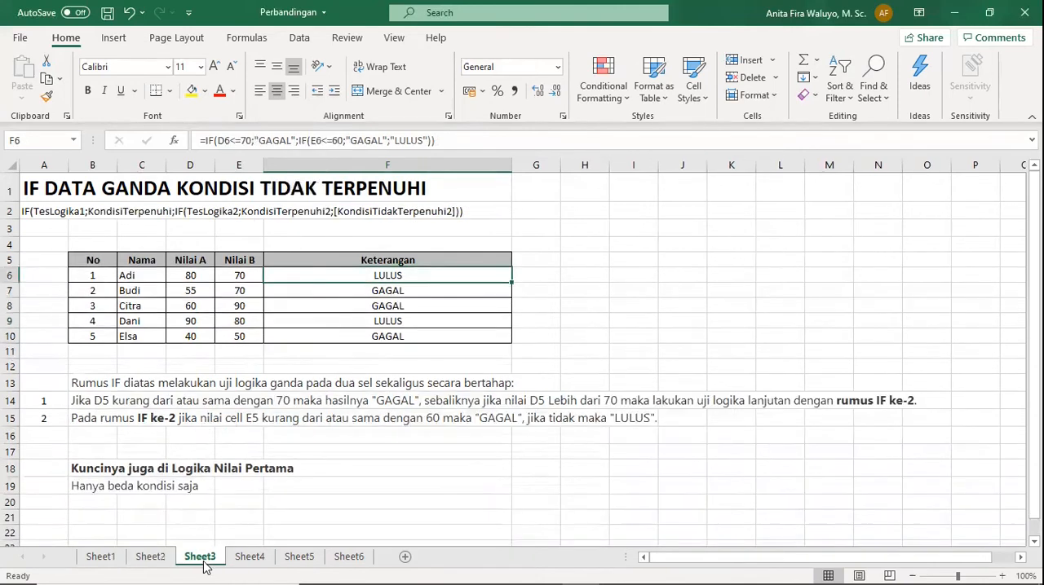
Examine the nested IF formulas in F6, F7 and F8 against the Nilai A and Nilai B scores in row 6.
left_click(176, 277)
left_click(393, 276)
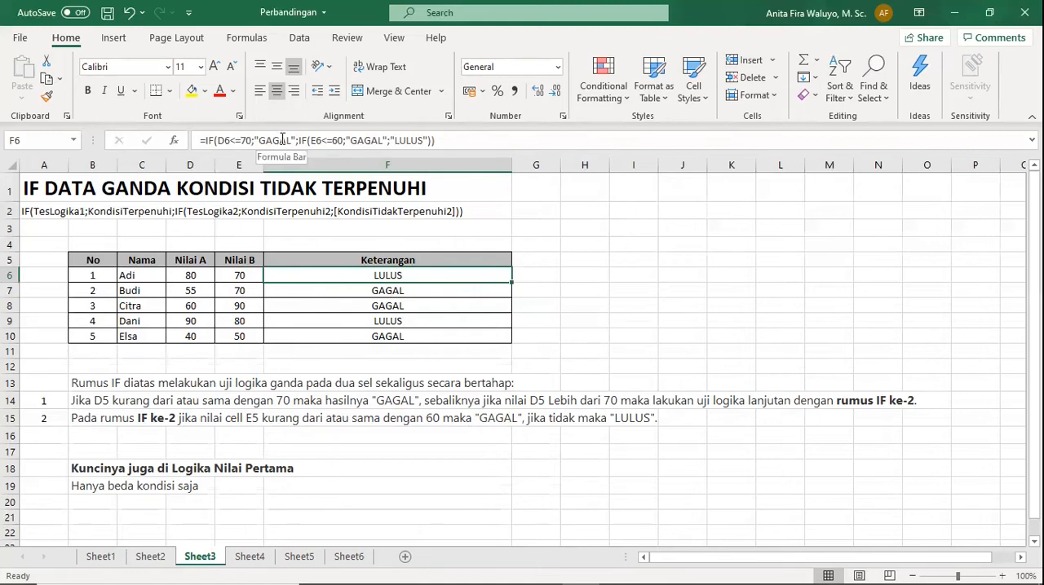
left_click(391, 292)
left_click(392, 308)
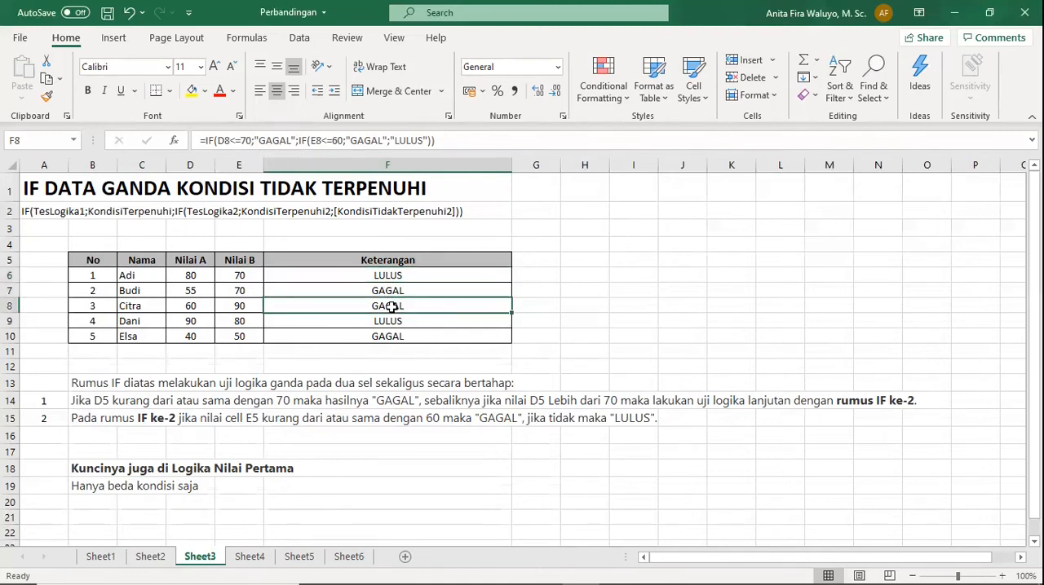
left_click(237, 274)
left_click(386, 276)
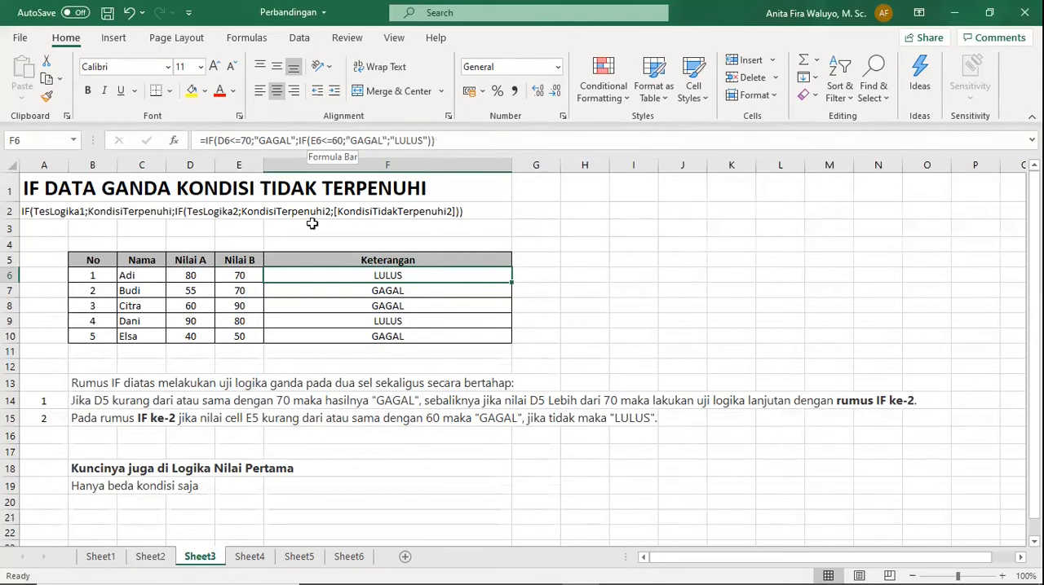
Compare the scores in D6 and E9 with the nested IF formula in F9.
left_click(190, 276)
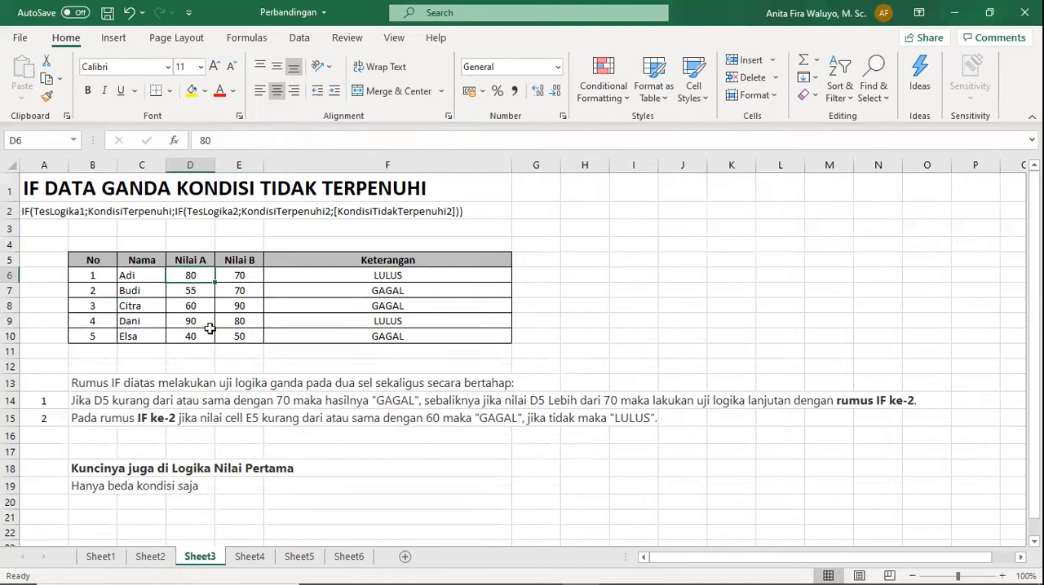
left_click(239, 322)
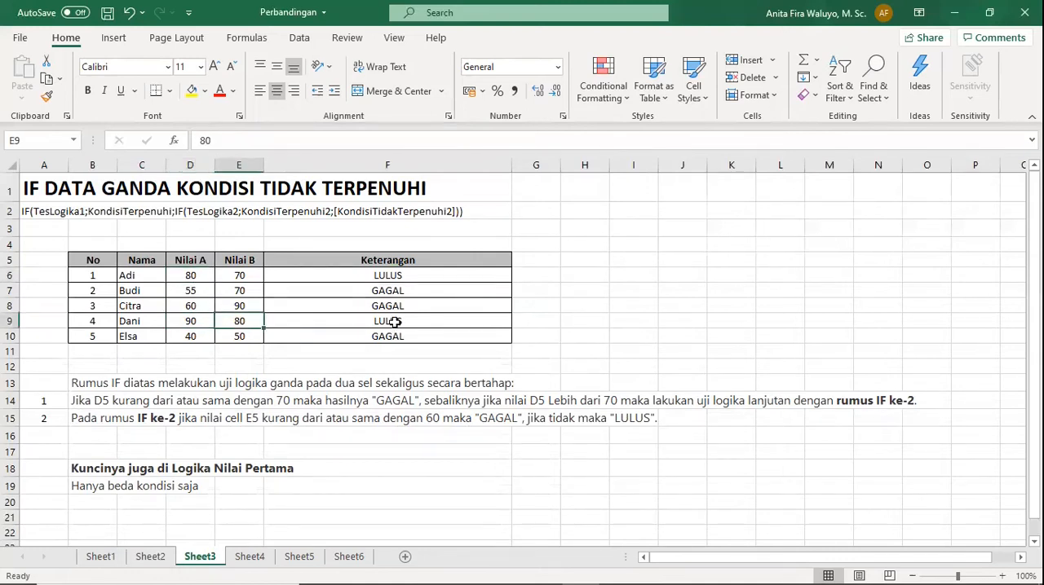
left_click(395, 322)
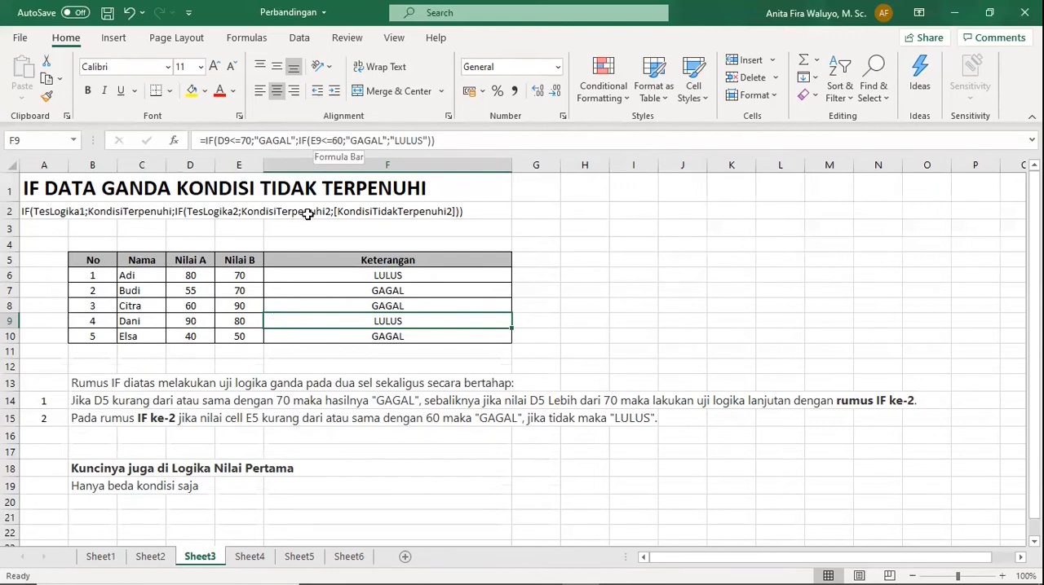
Set the Nilai B score in E9 on Sheet3 to 55.
left_click(247, 318)
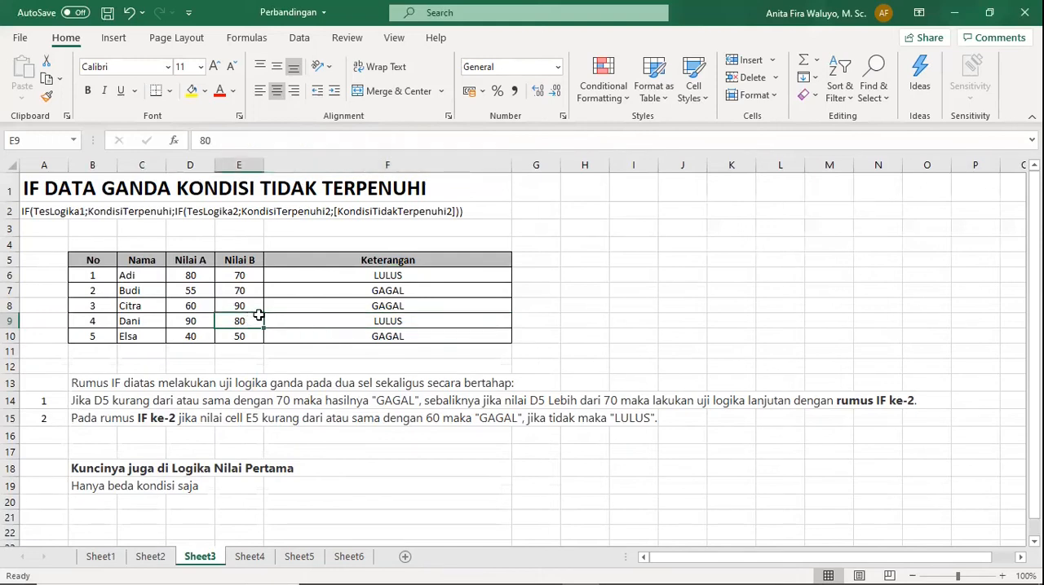
type("55")
key("Return")
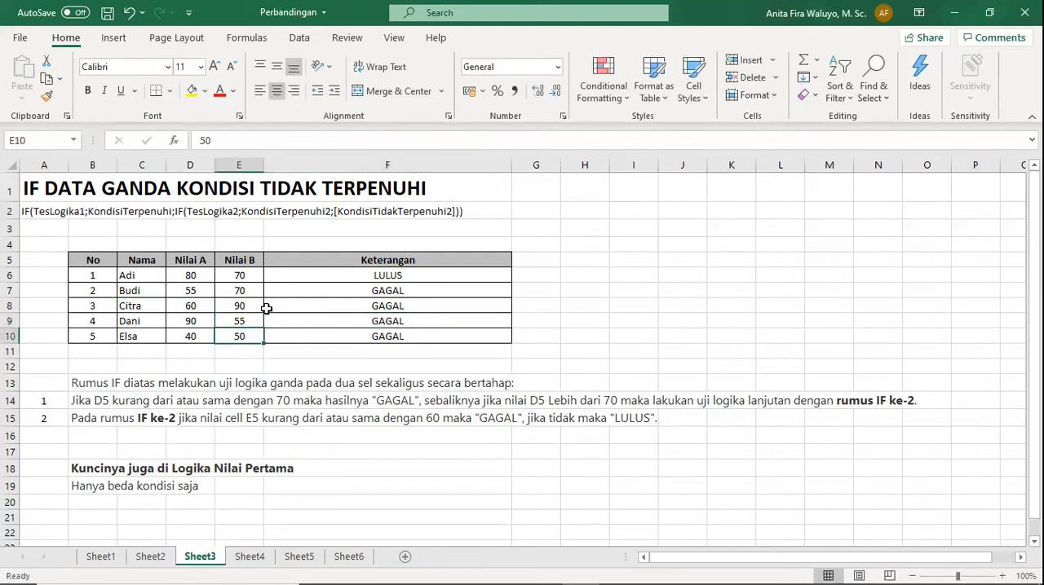
Check the nested IF formula in F9 against the E9 score, and return to Sheet2 to compare its example.
left_click(377, 319)
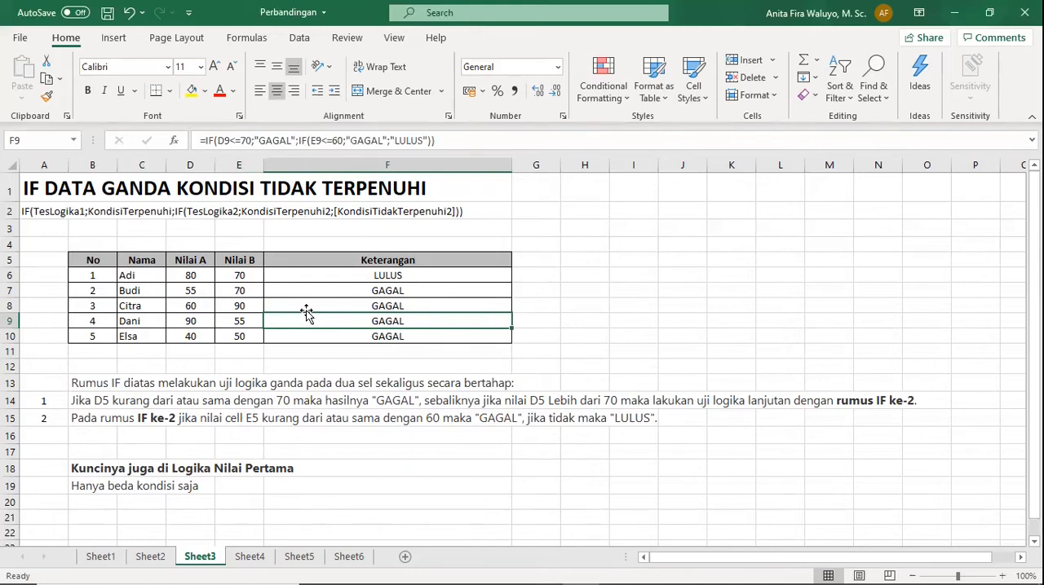
left_click(223, 318)
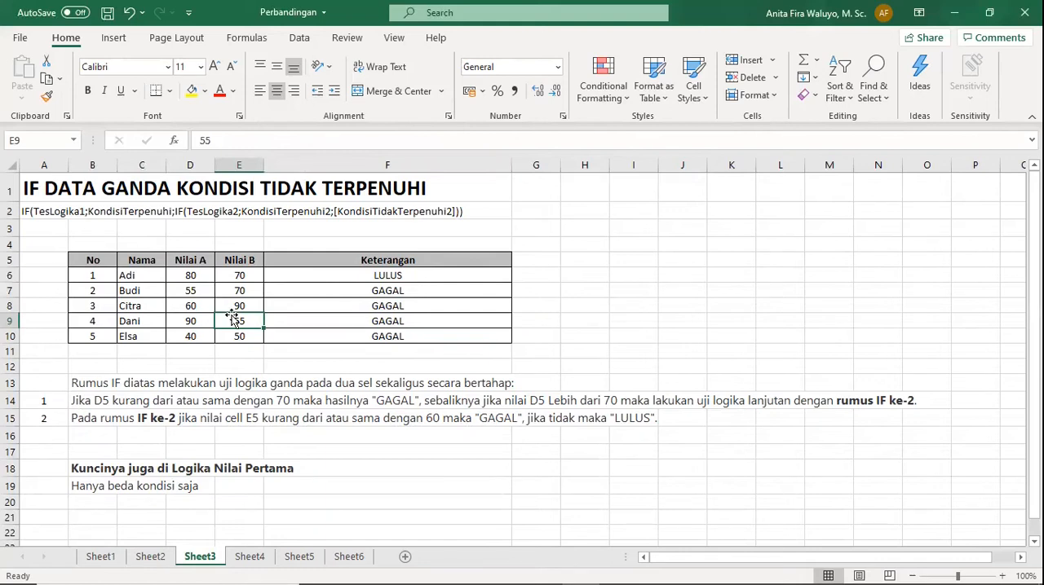
left_click(149, 560)
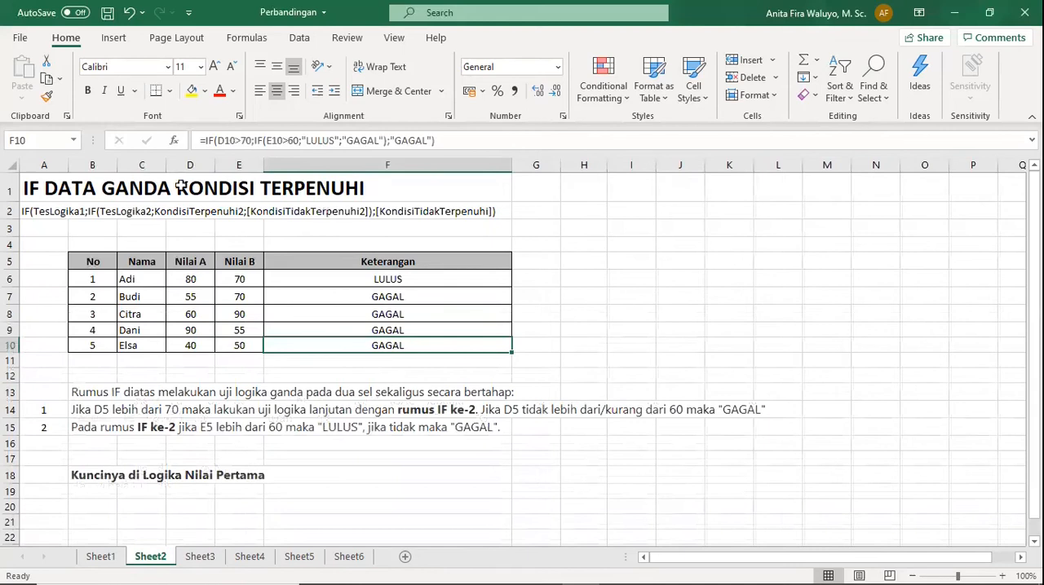
left_click(219, 491)
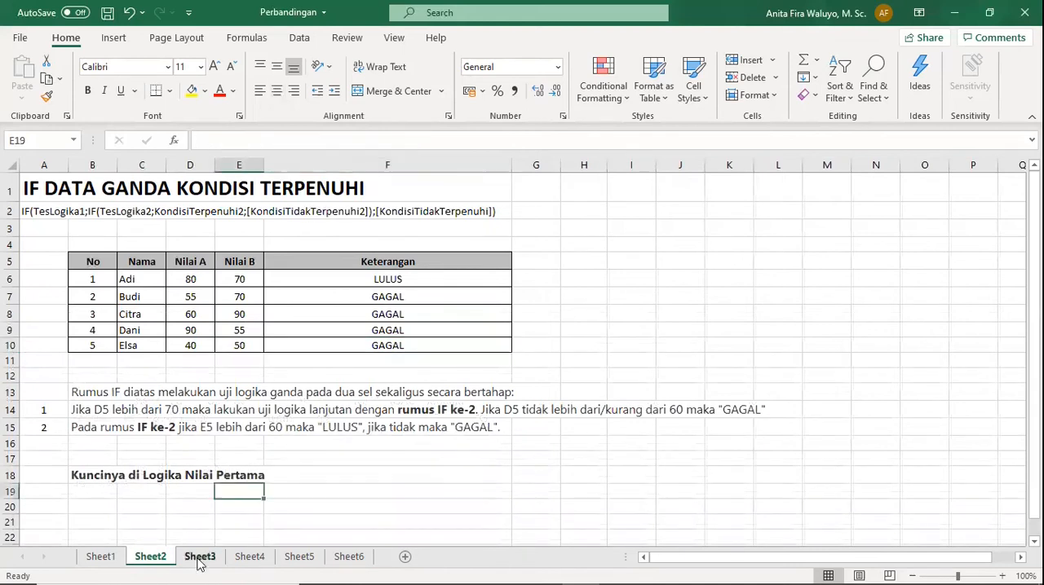
On Sheet3, compare the note in B19 with the nested IF formulas in F6 and F7.
left_click(201, 561)
left_click(312, 274)
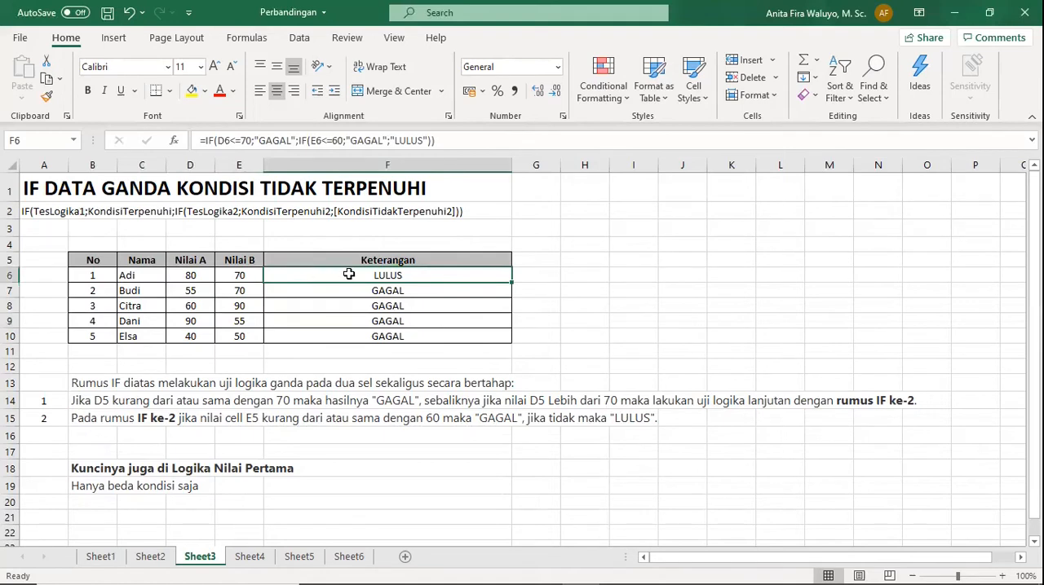
left_click(78, 484)
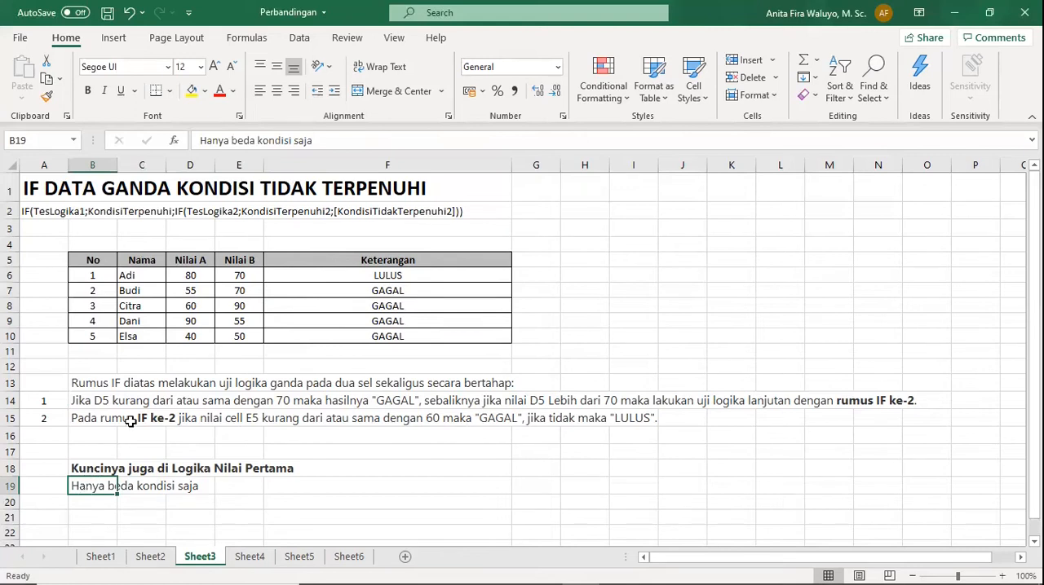
left_click(389, 276)
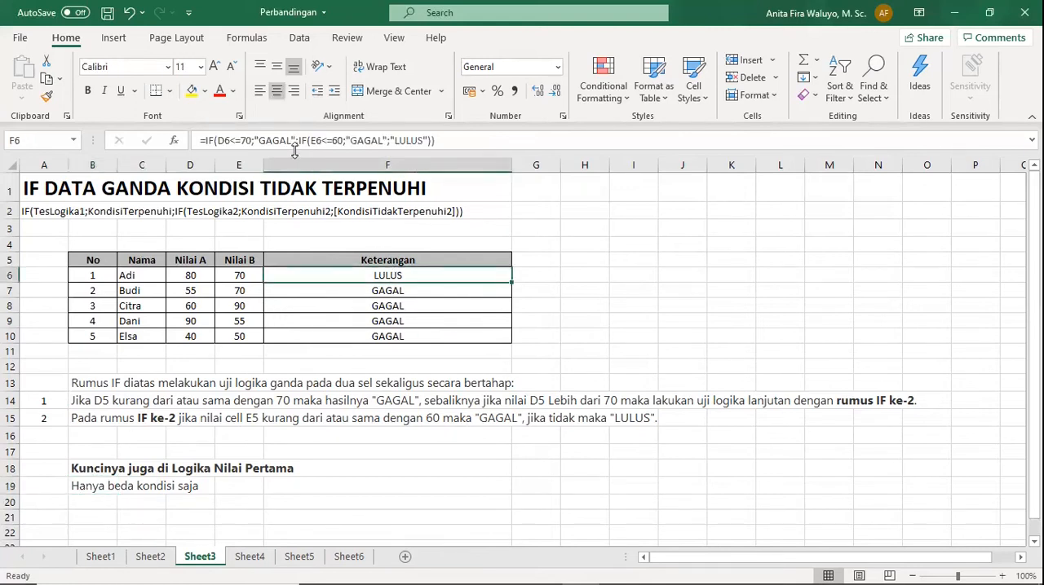
left_click(389, 292)
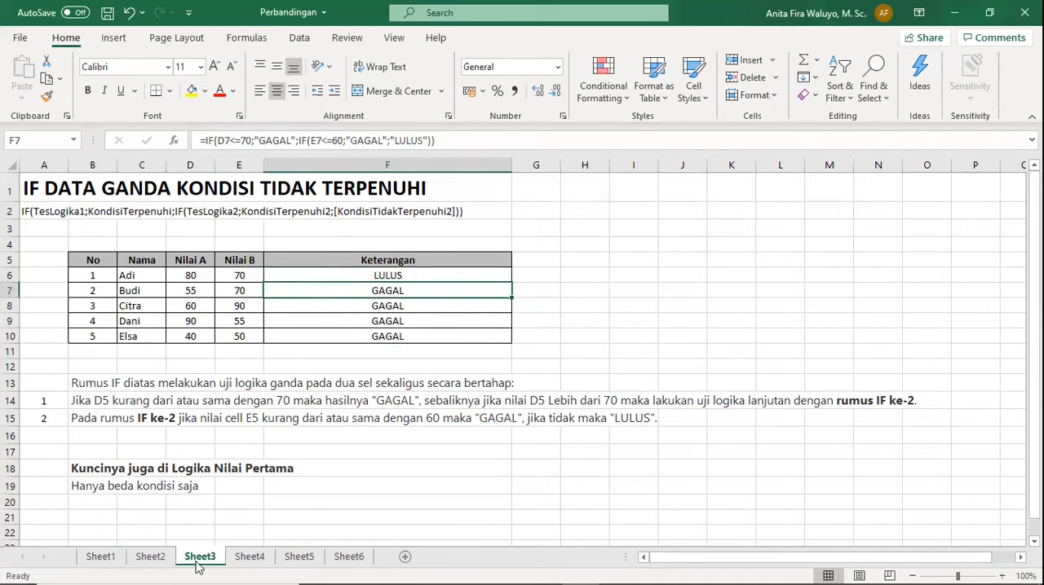
Compare Sheet2's nested IF formula in F7 and the scores in D6 and E6 with the Sheet3 example.
left_click(151, 558)
left_click(404, 294)
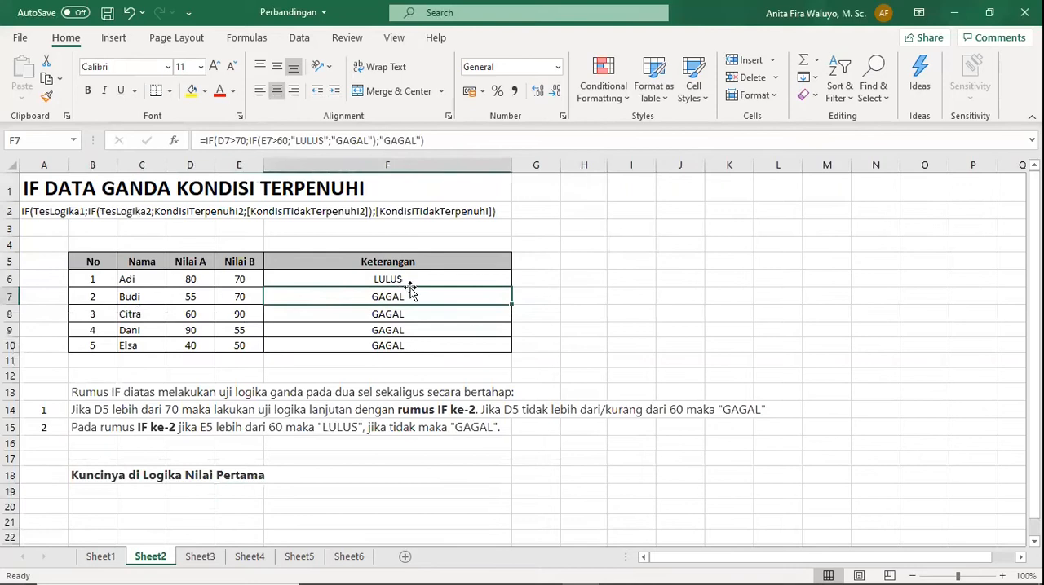
left_click(191, 281)
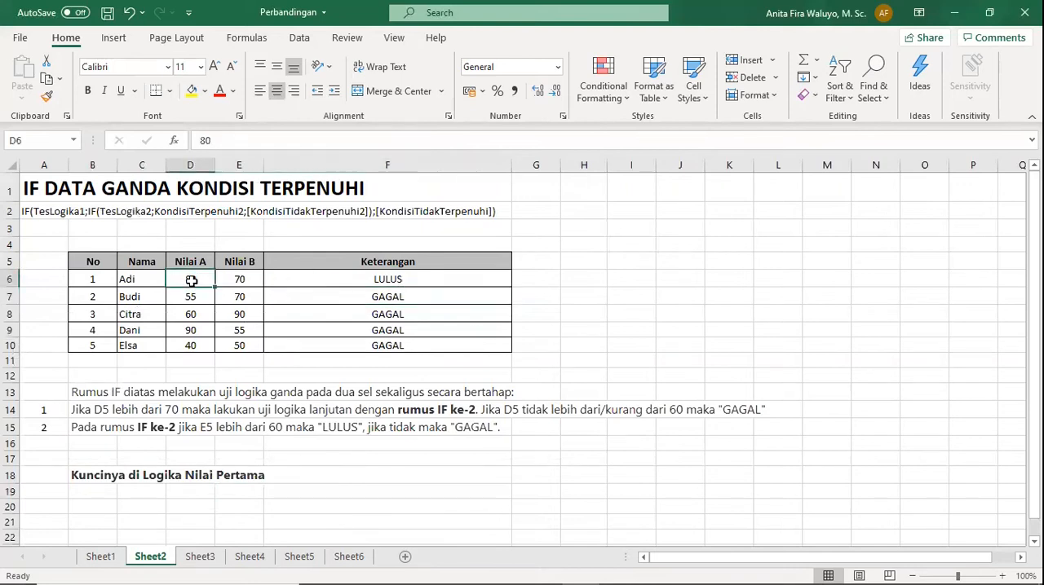
left_click(240, 277)
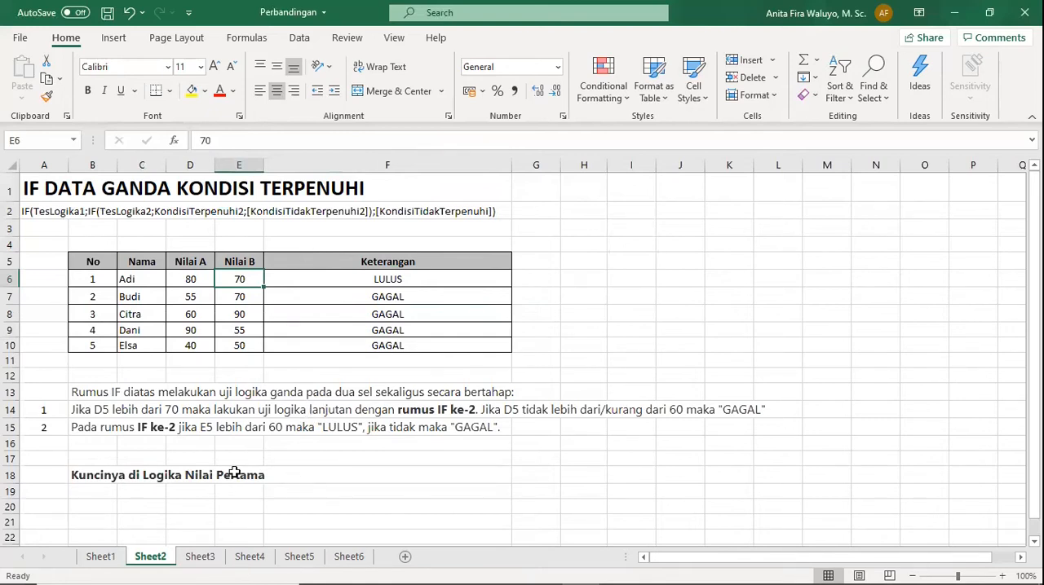
left_click(295, 472)
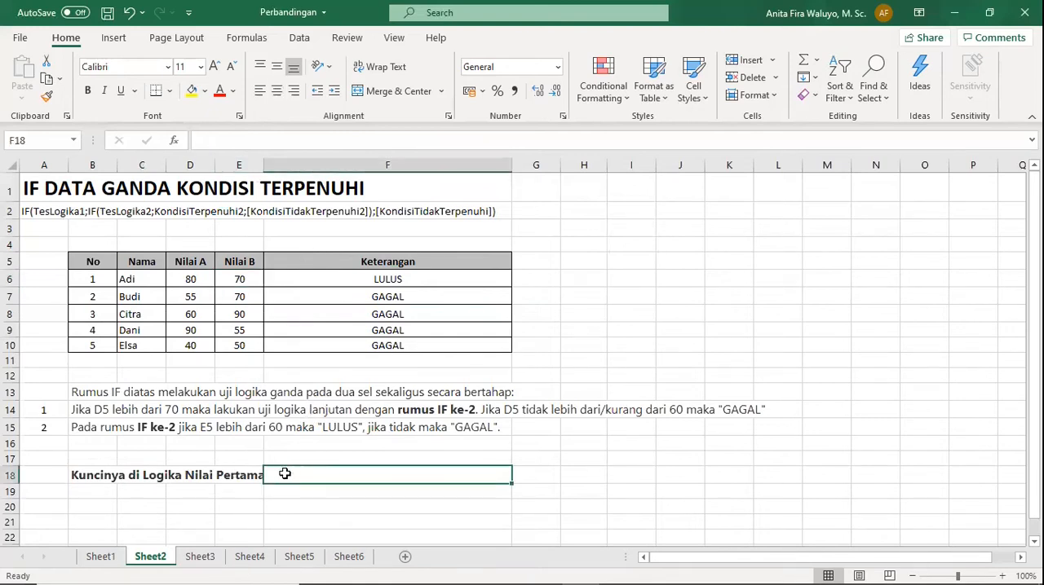
left_click(201, 557)
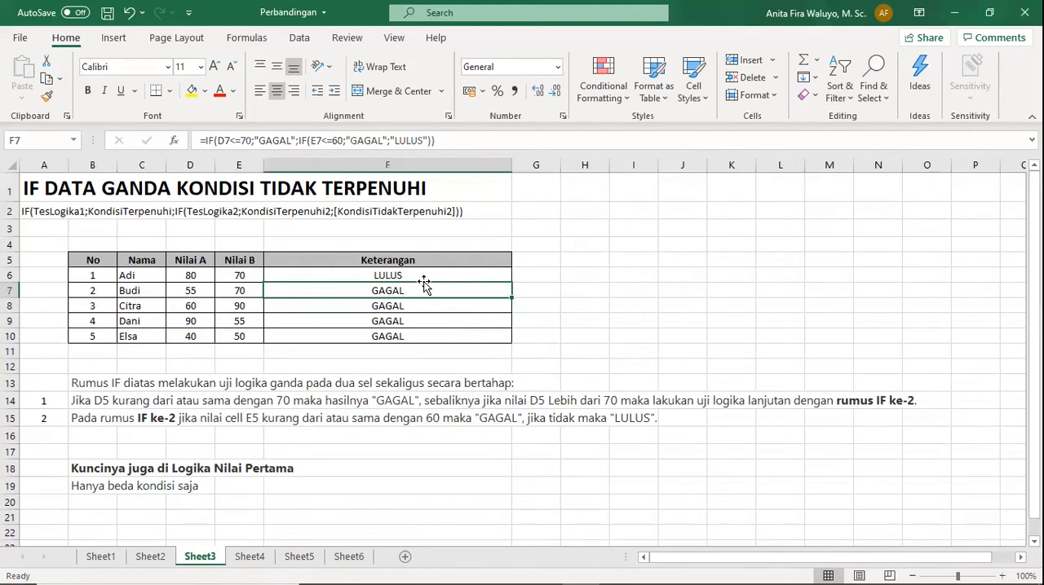
On Sheet4, examine the L/P entries and the nested IF formula in H6 against the explanations in B14 and B15.
left_click(243, 560)
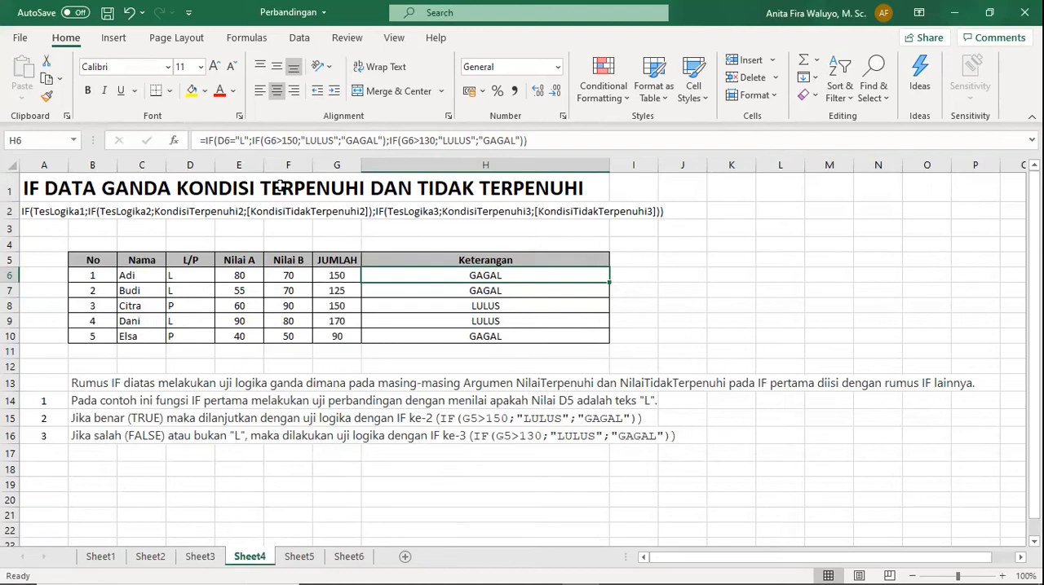
left_click(196, 276)
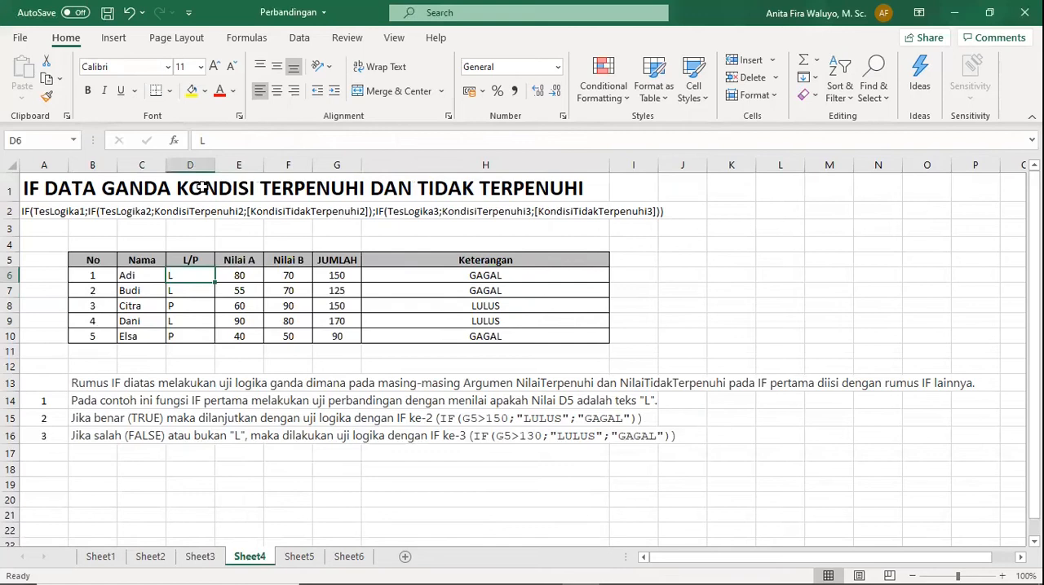
left_click(194, 291)
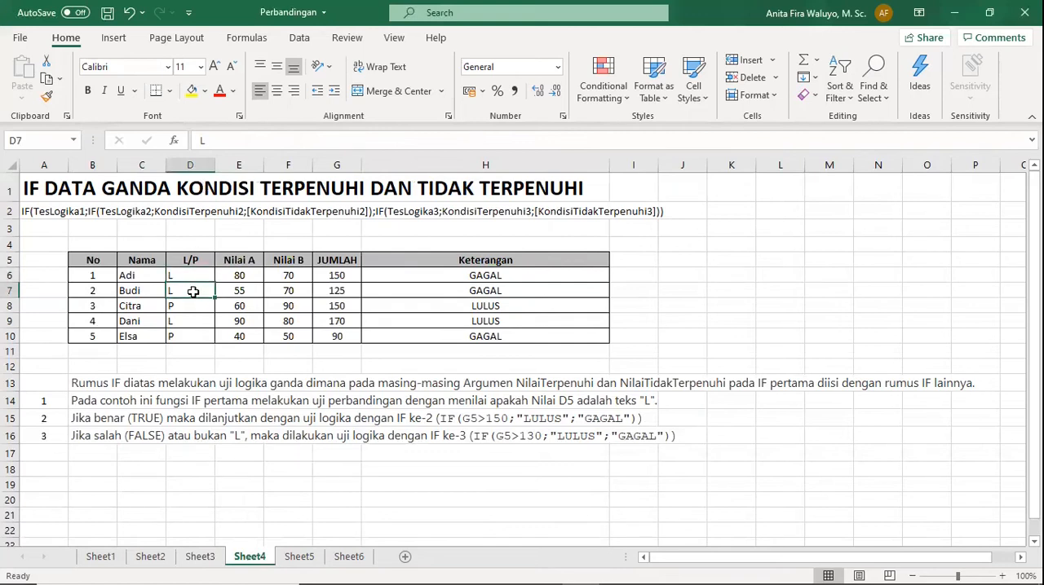
left_click(483, 273)
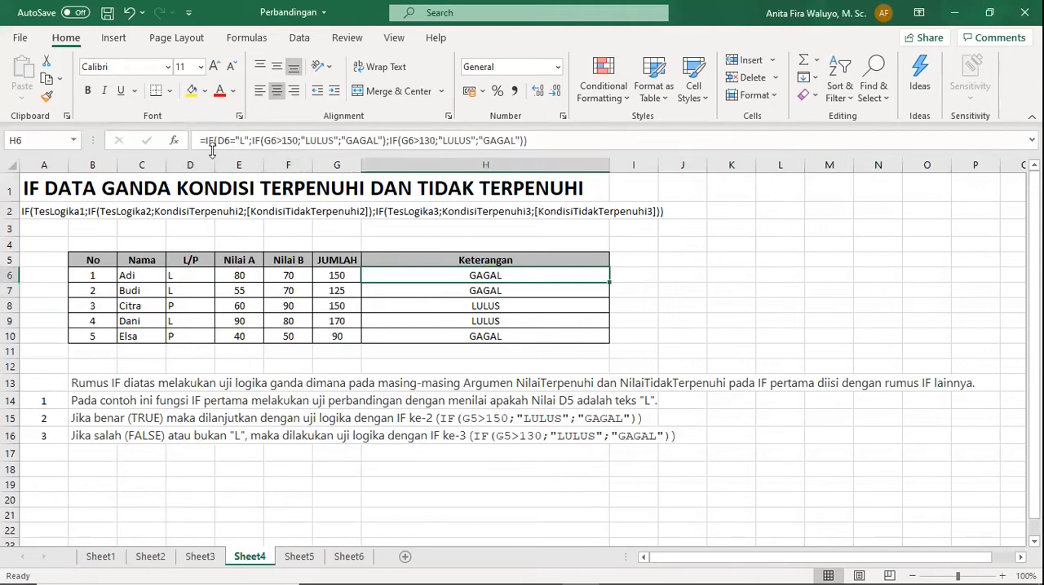
left_click(88, 401)
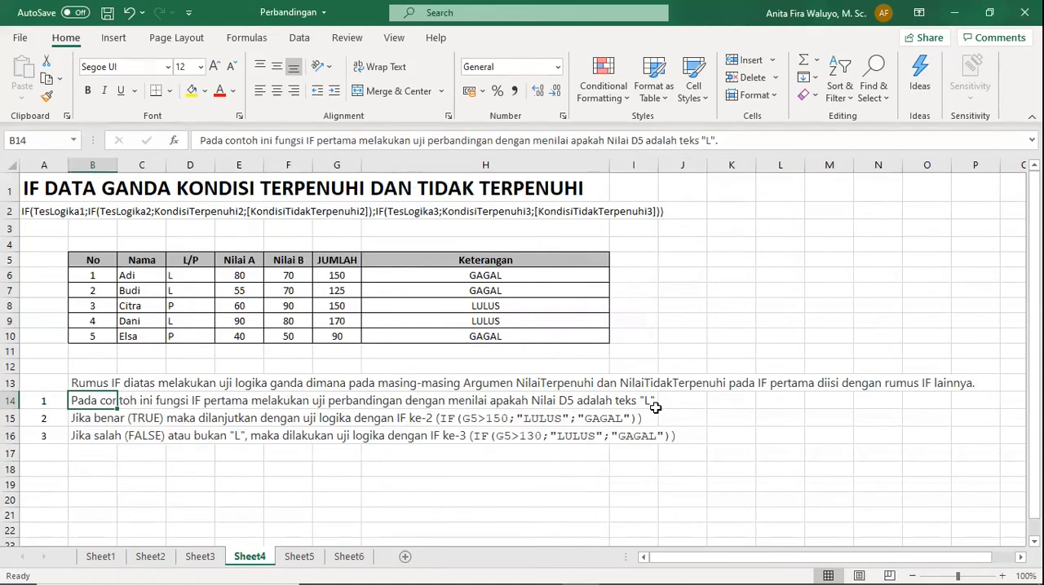
left_click(457, 274)
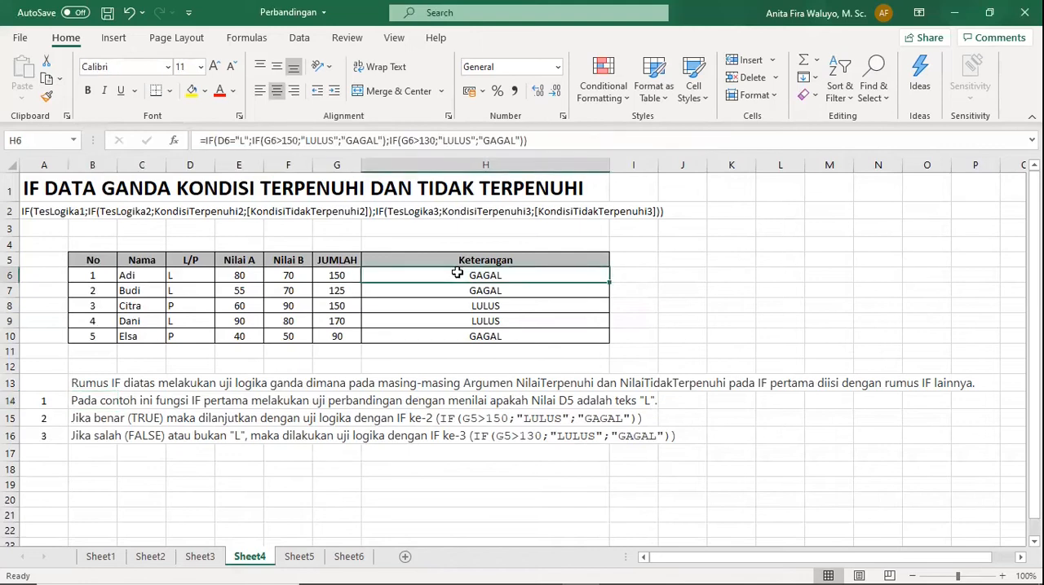
left_click(84, 425)
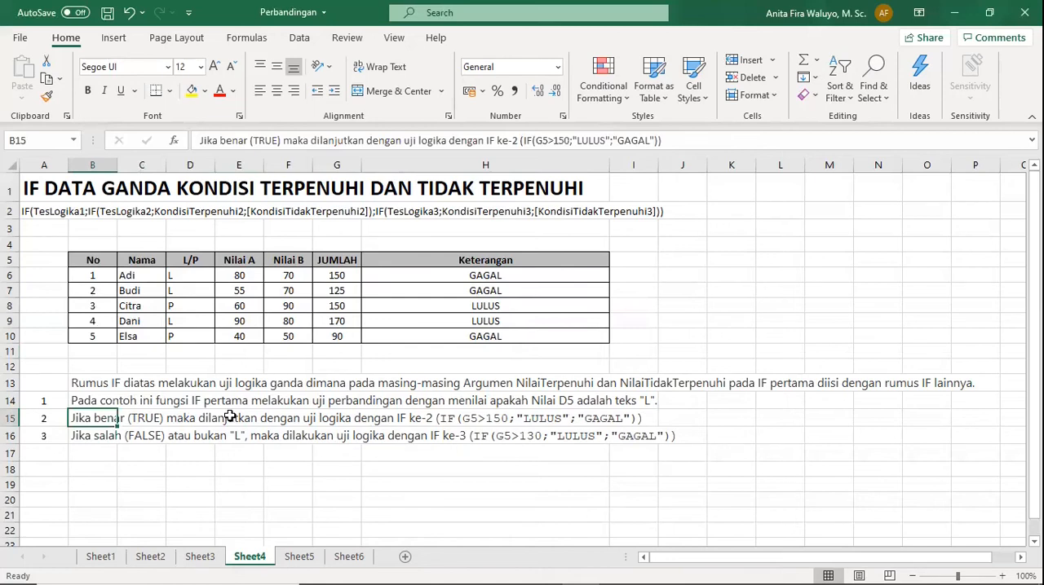
left_click(473, 275)
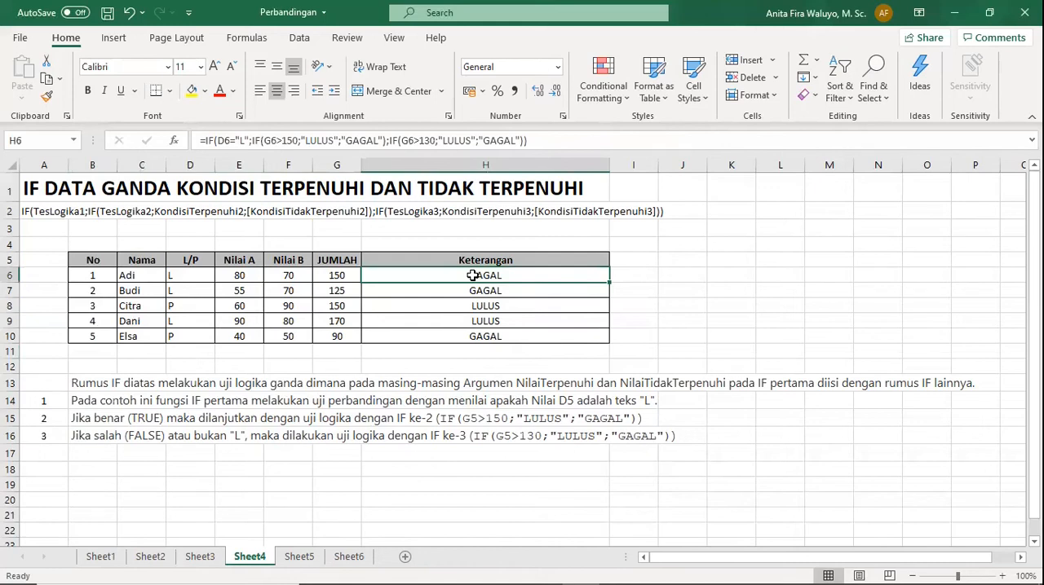
Check the JUMLAH formula in G6 against the Nilai A and Nilai B scores in row 6.
left_click(337, 275)
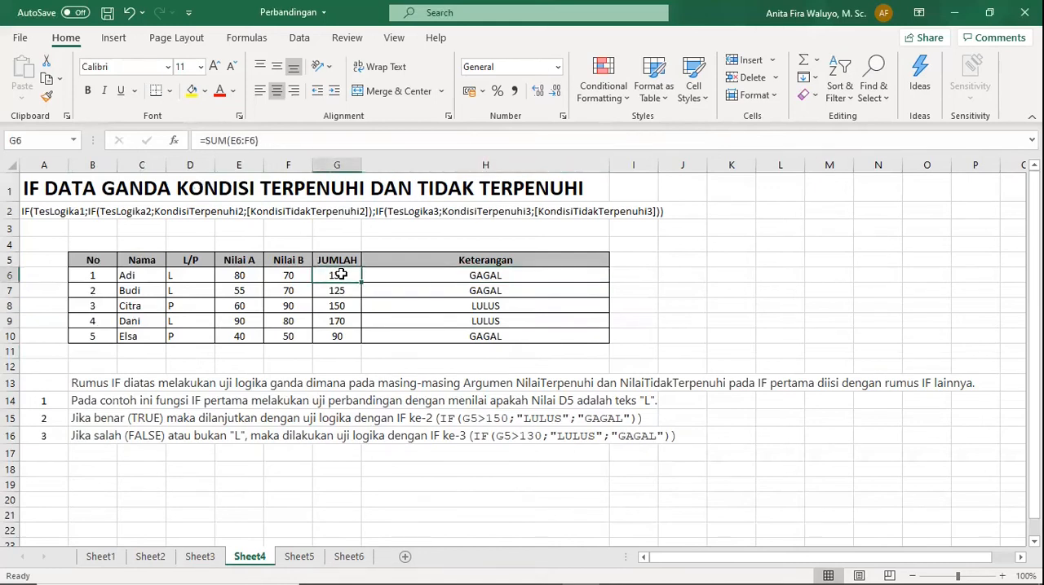
left_click(232, 275)
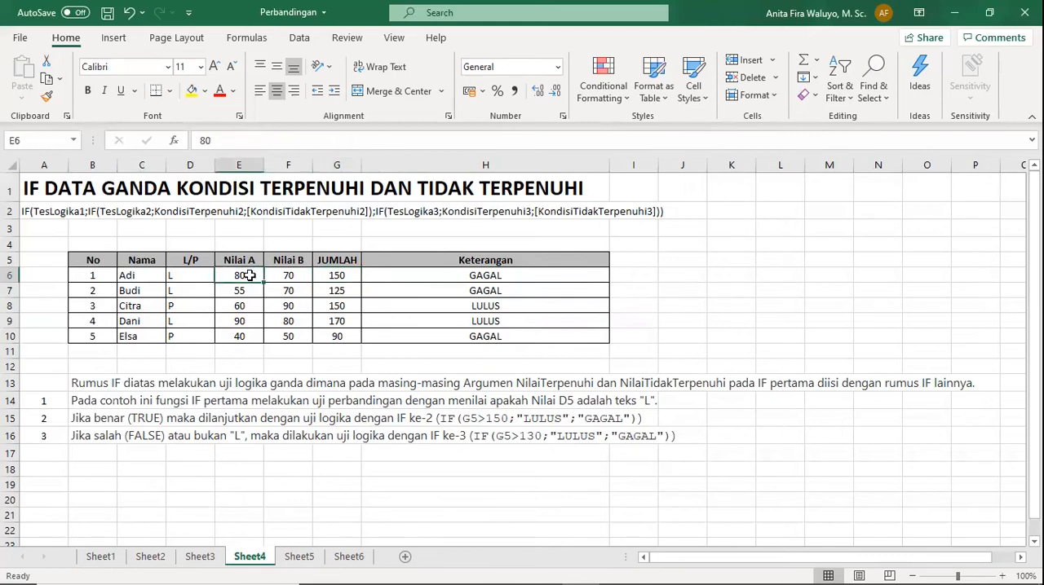
left_click(280, 274)
Enter the total =SUM(E6:F6) in G6 and fill it down the JUMLAH column through G10.
left_click(343, 275)
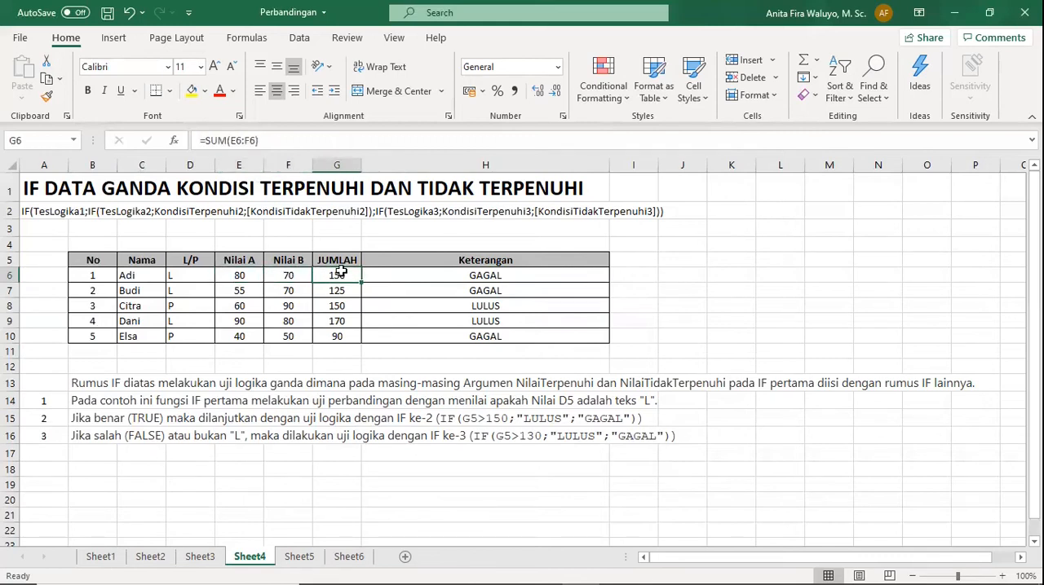
type("=")
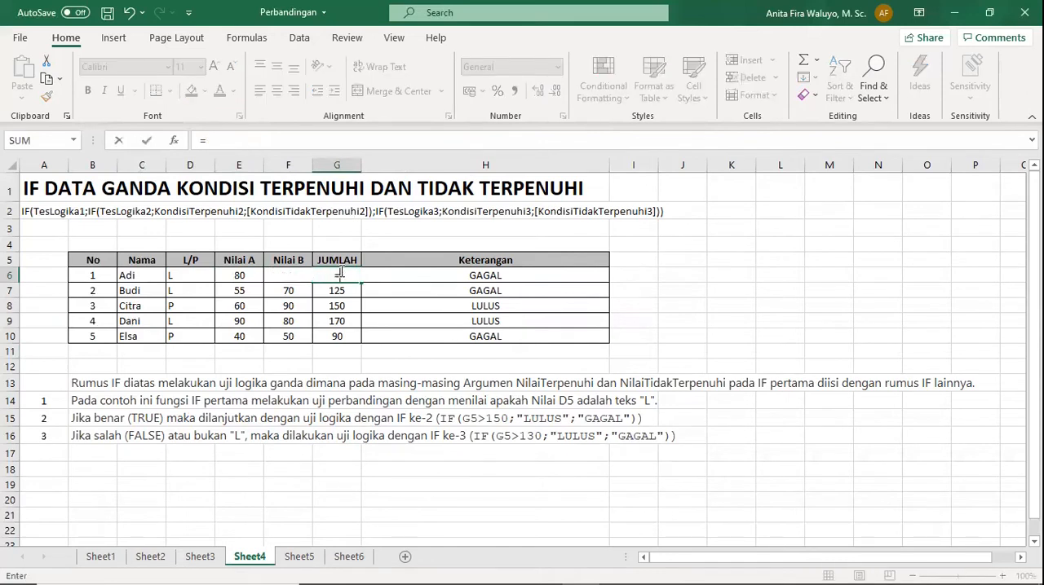
type("sum")
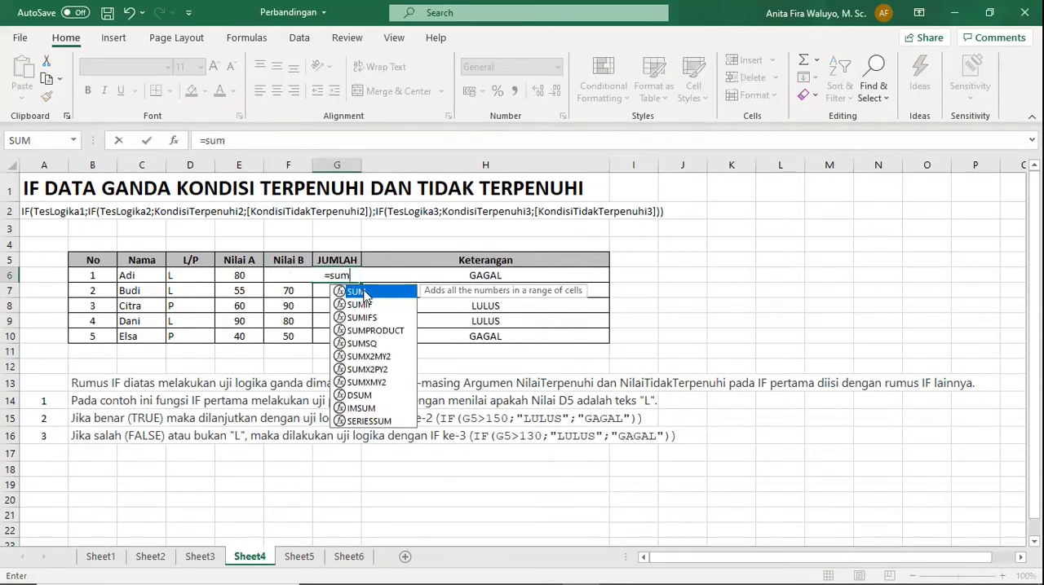
key("Tab")
left_click(239, 276)
left_click(295, 274, "shift")
key("Return")
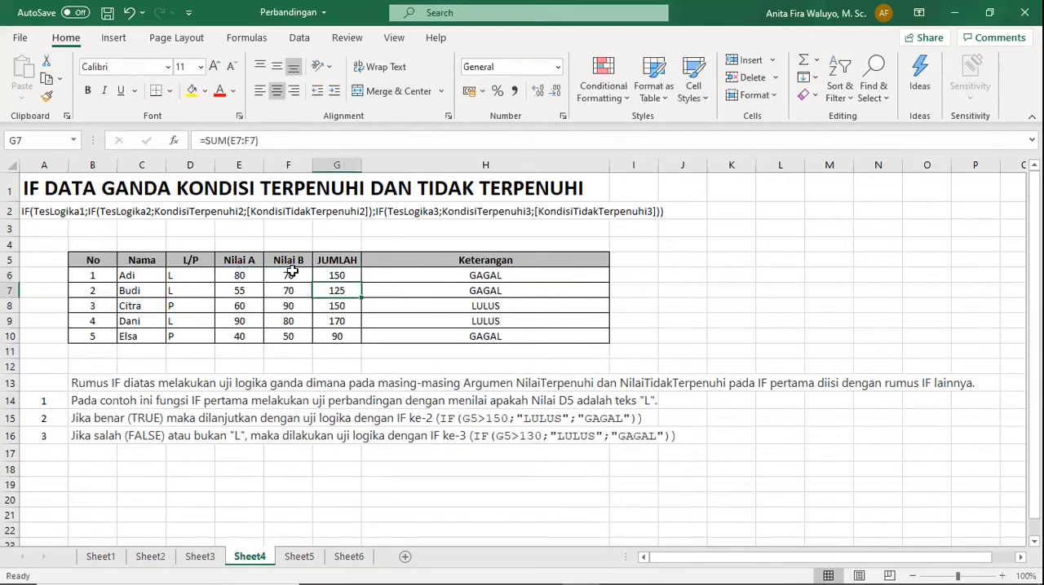
left_click(349, 277)
left_click_drag(360, 282, 361, 342)
left_click(416, 276)
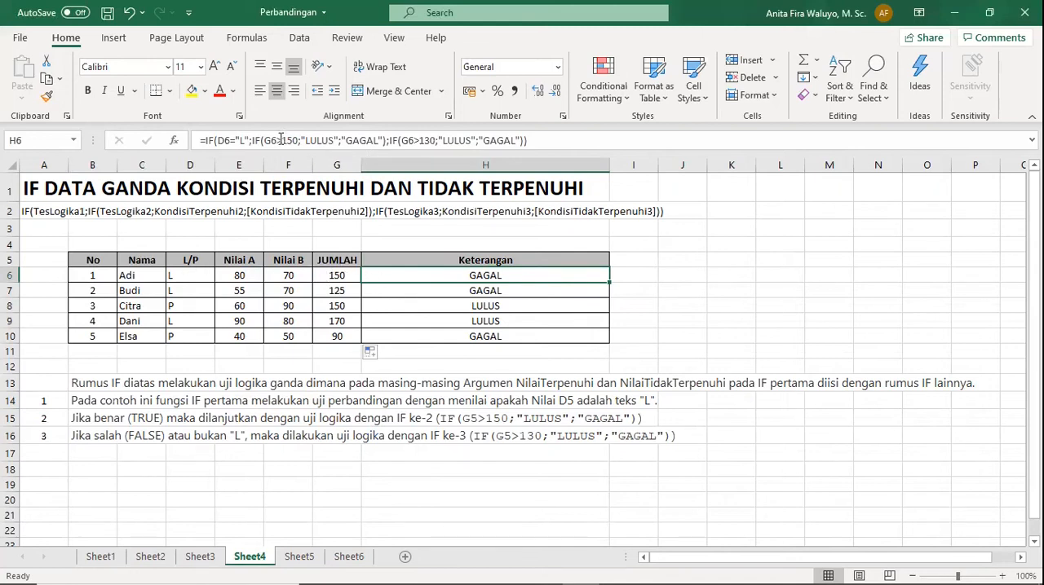
key("F2")
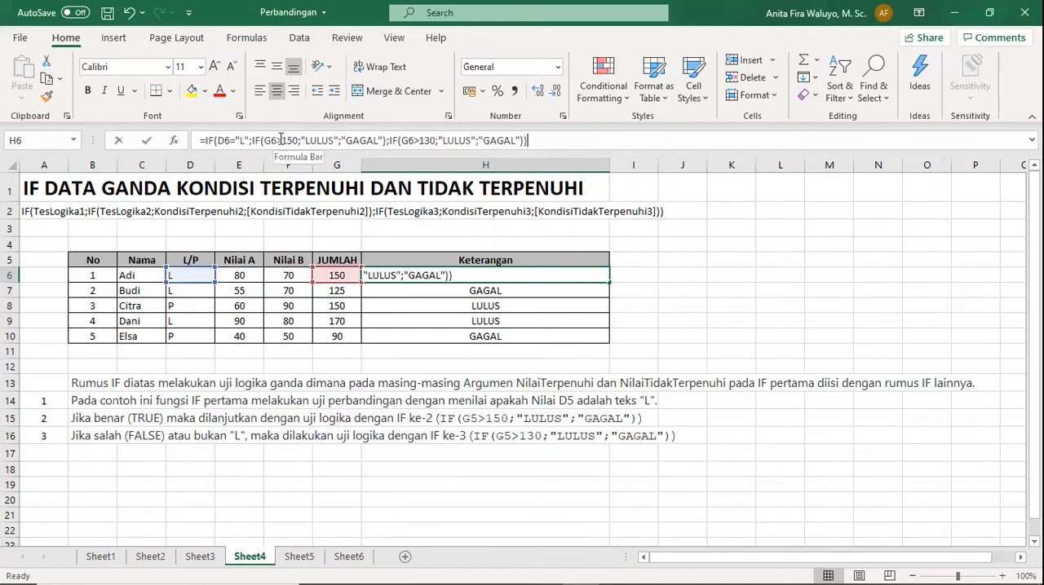
left_click(280, 140)
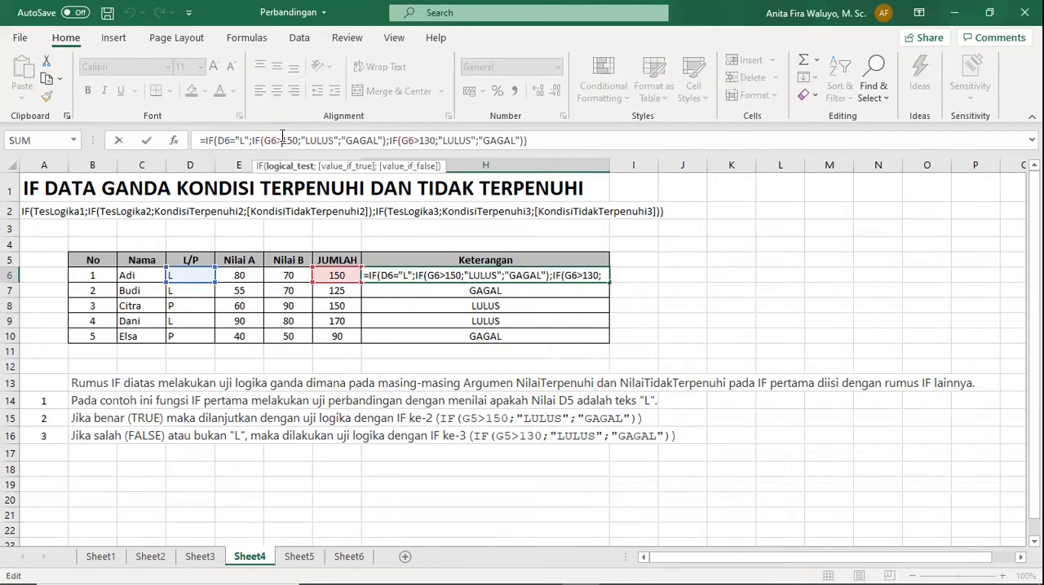
key("Return")
Change the second IF's test in the H6 formula to G6>=150.
left_click(501, 274)
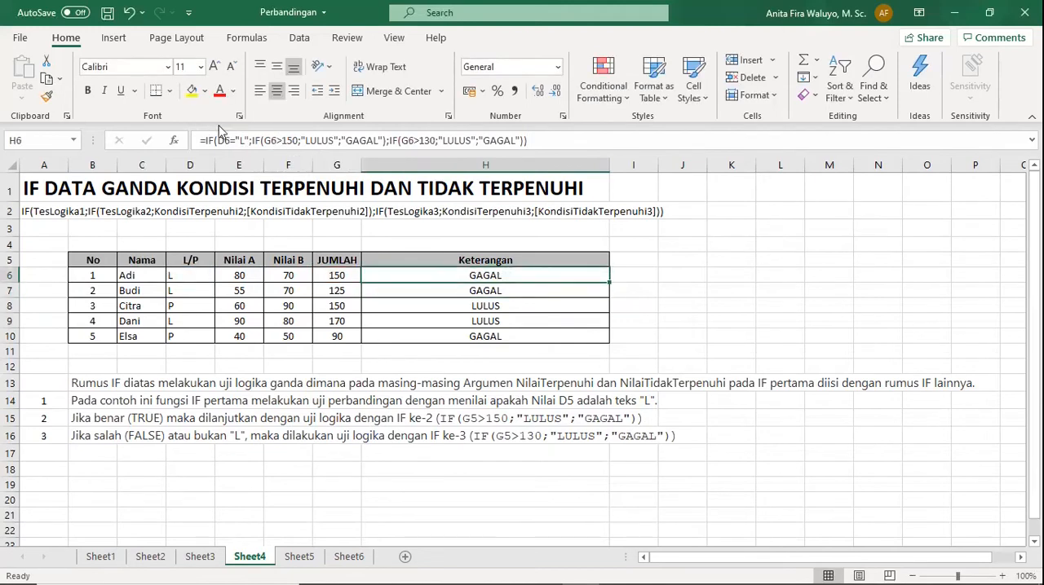
left_click(284, 140)
type("=")
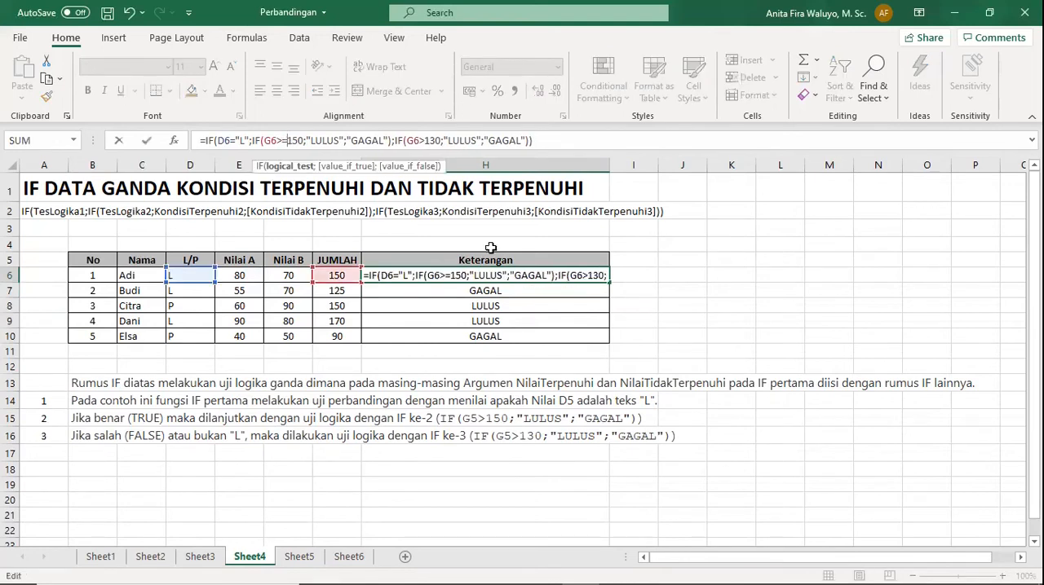
key("Return")
left_click(487, 275)
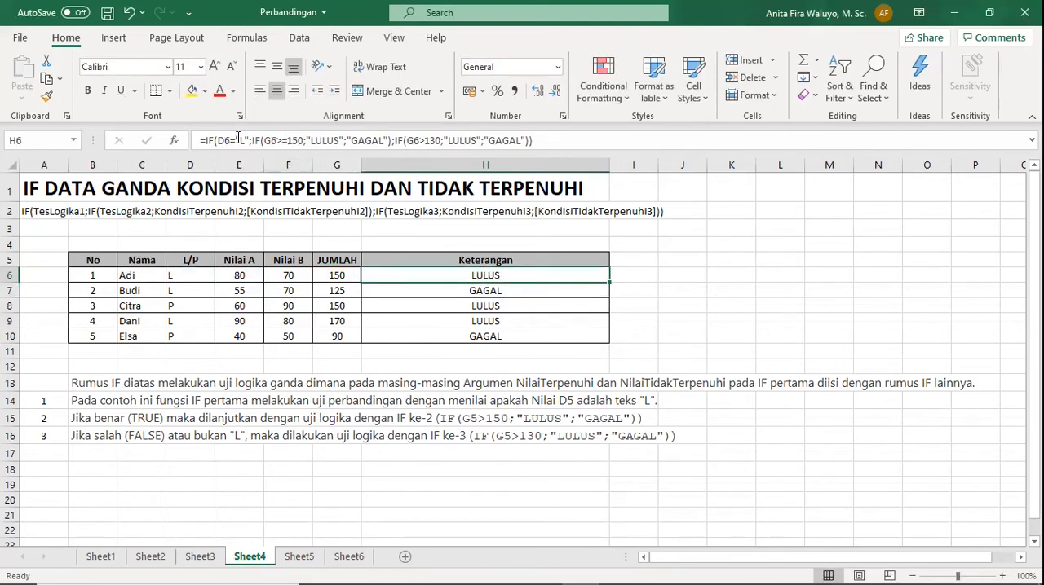
Restore the second IF's test in the H6 formula to G6>150.
left_click(286, 141)
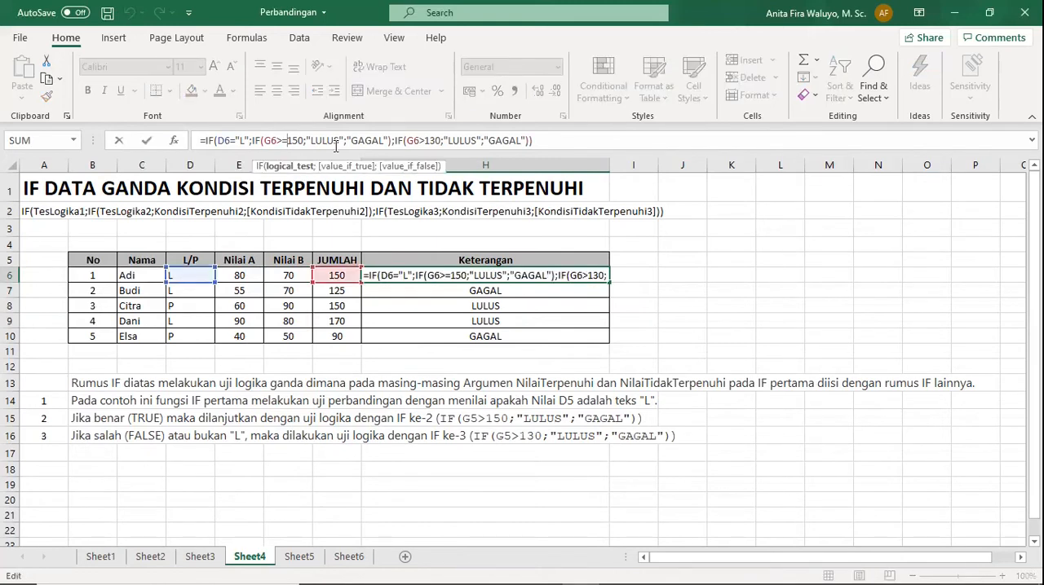
key("BackSpace")
key("Return")
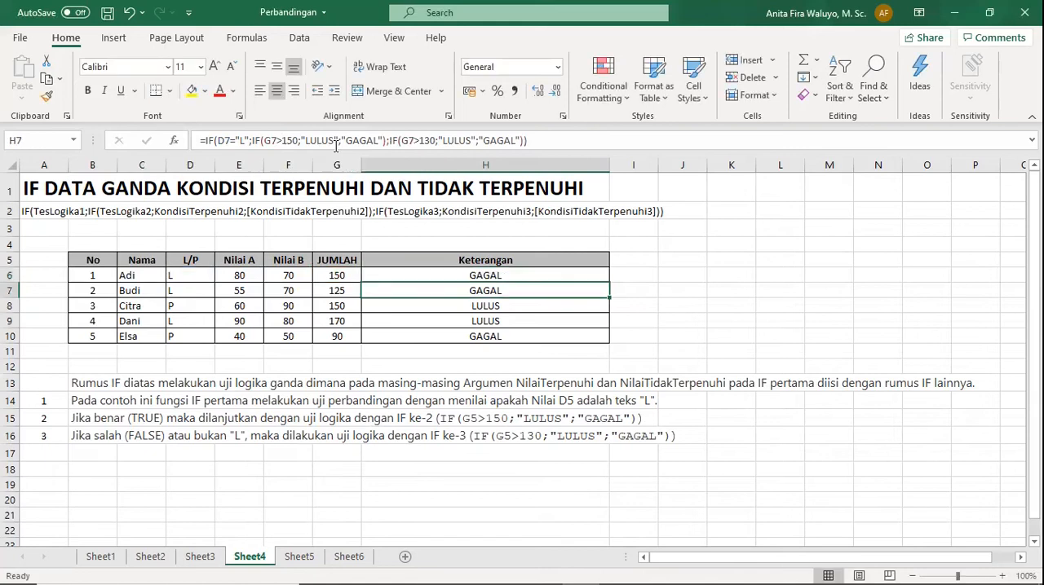
Change the second IF's test in the H6 formula to G6>151 and check the formula again.
left_click(402, 273)
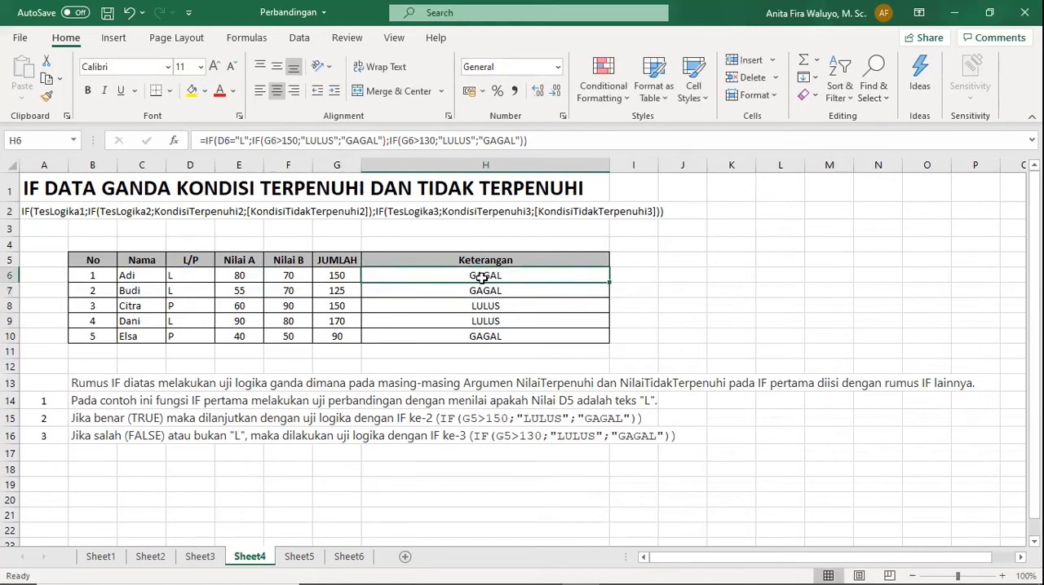
left_click(297, 140)
key("BackSpace")
type("1")
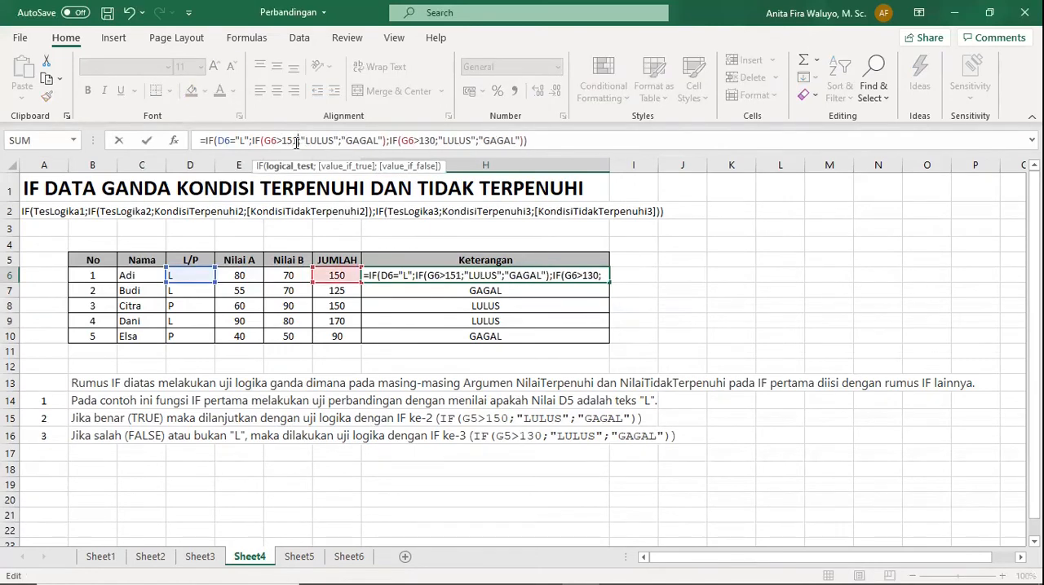
key("Return")
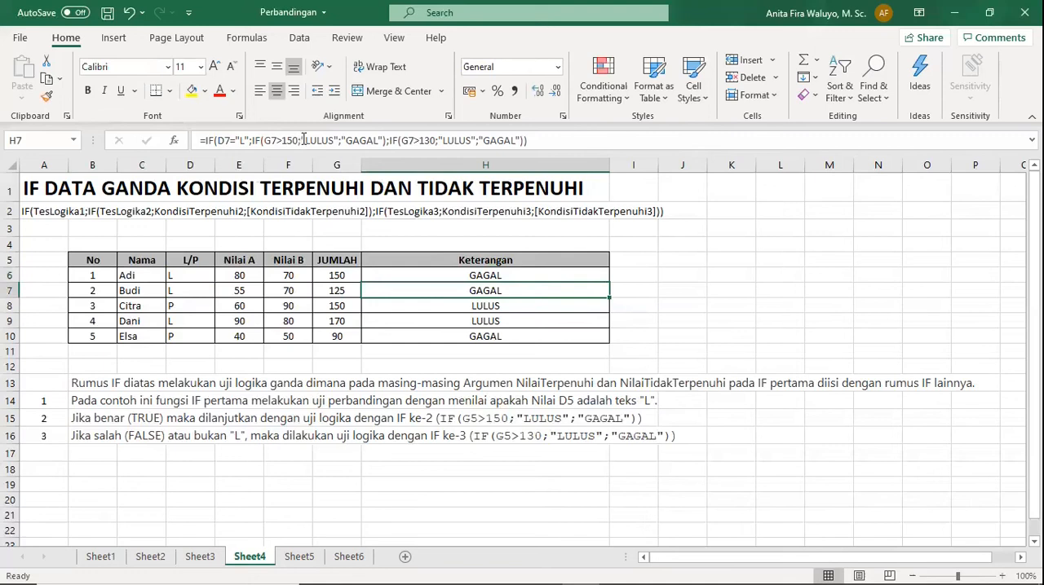
left_click(512, 276)
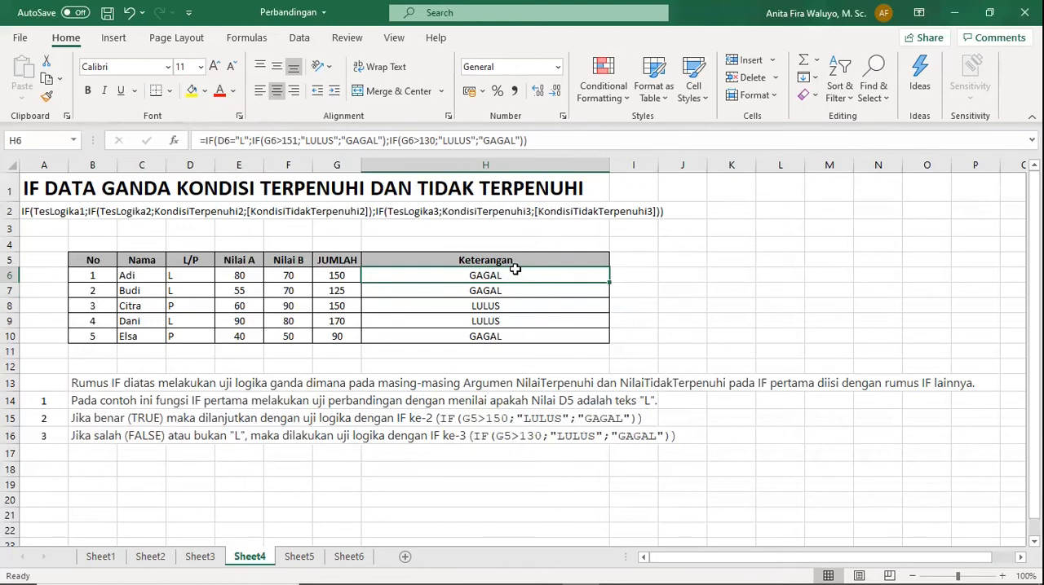
Restore the second IF's test in the H6 formula to G6>150.
left_click(300, 141)
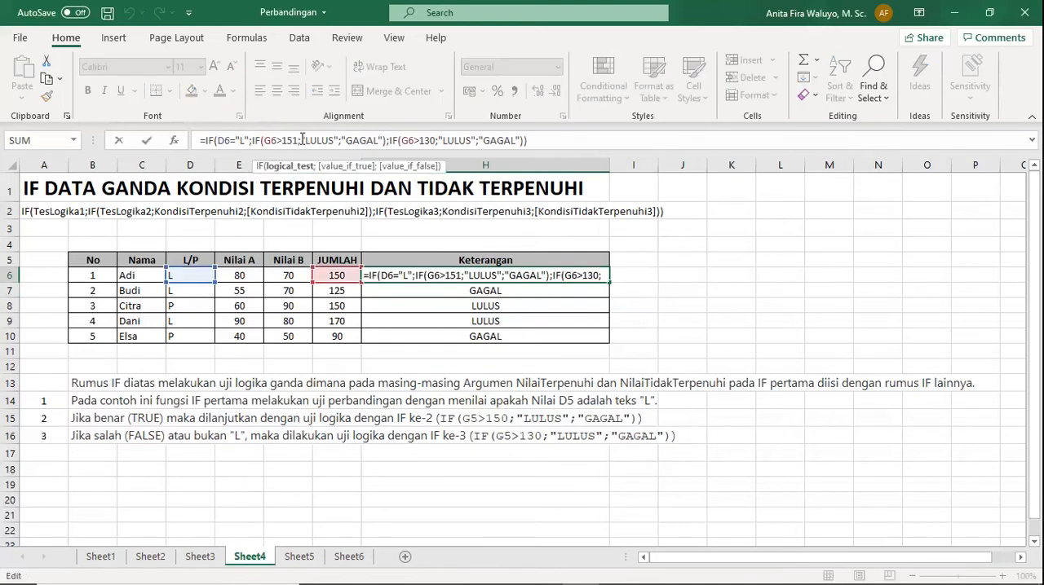
key("BackSpace")
type("0")
key("Return")
Check the total formula in G6, set the Nilai B score in F6 to 71 and compare G6 with the H6 formula.
double_click(338, 275)
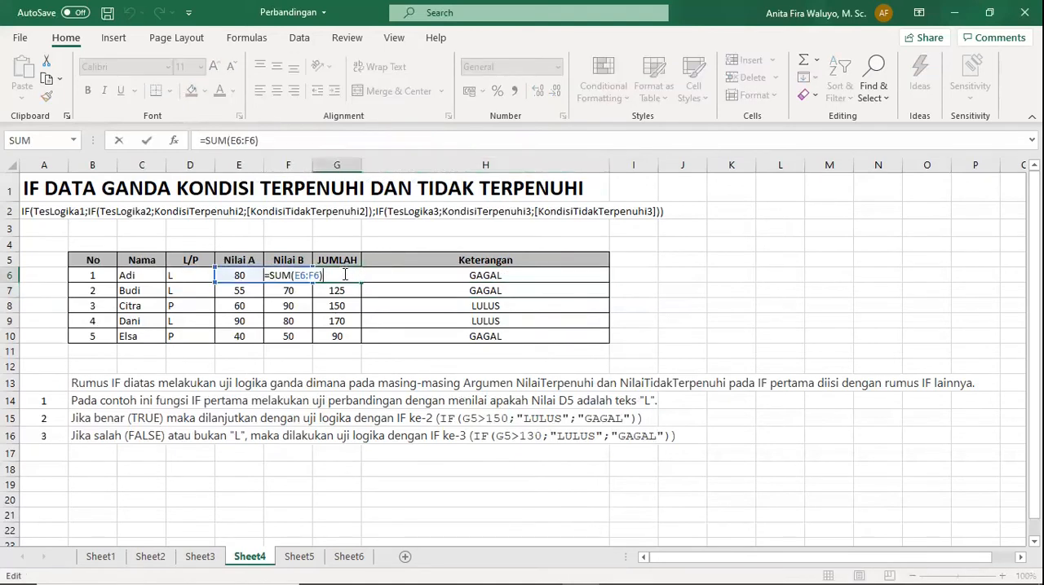
key("Return")
left_click(296, 276)
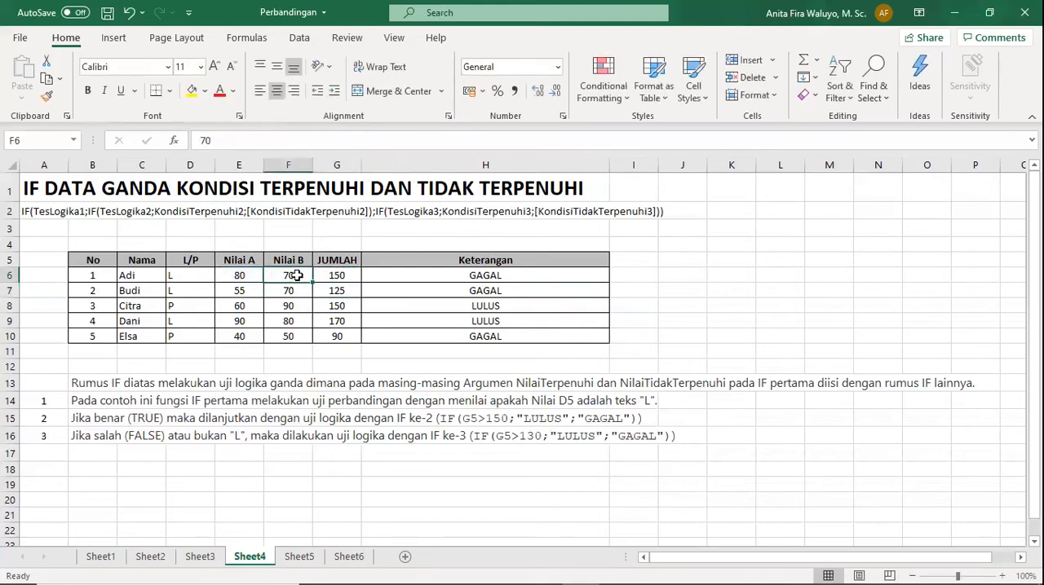
type("71")
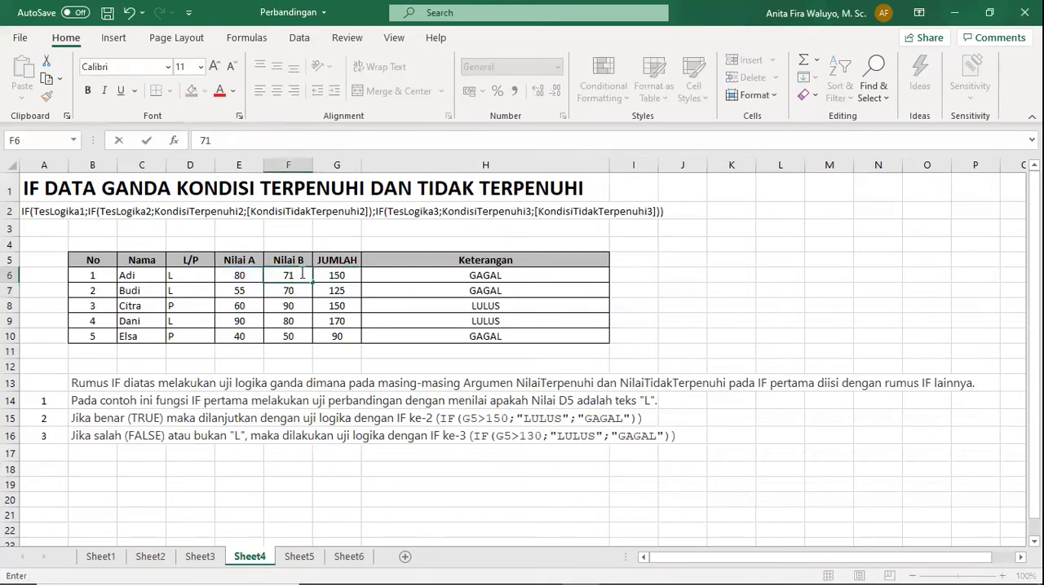
key("Return")
left_click(466, 292)
left_click(466, 276)
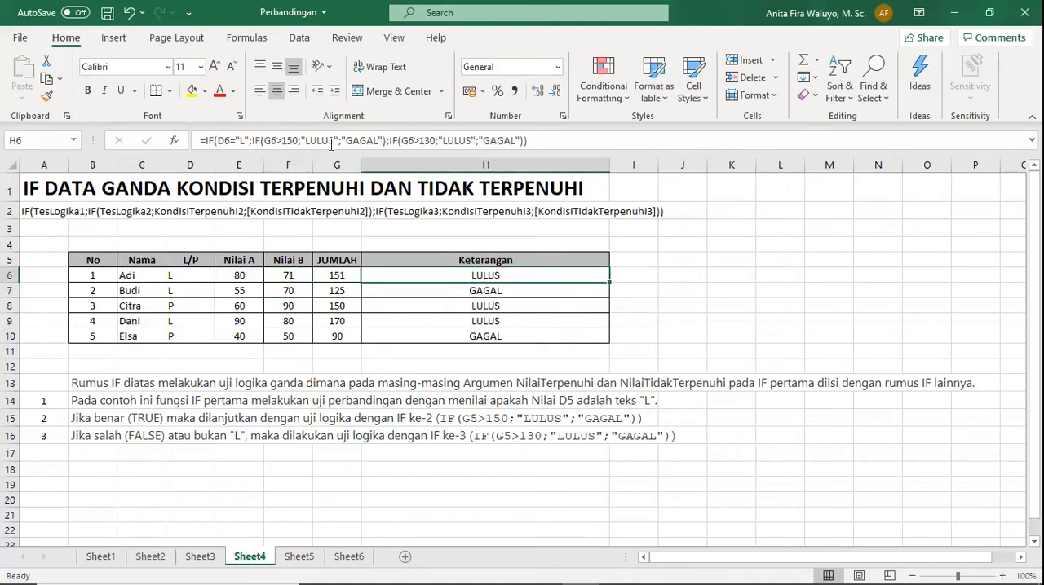
left_click(338, 277)
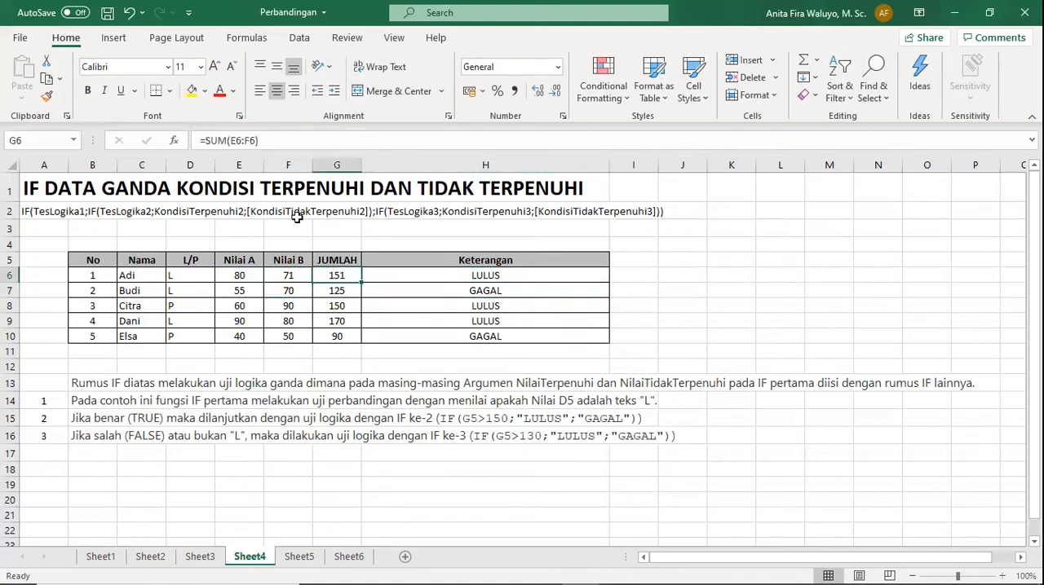
left_click(431, 275)
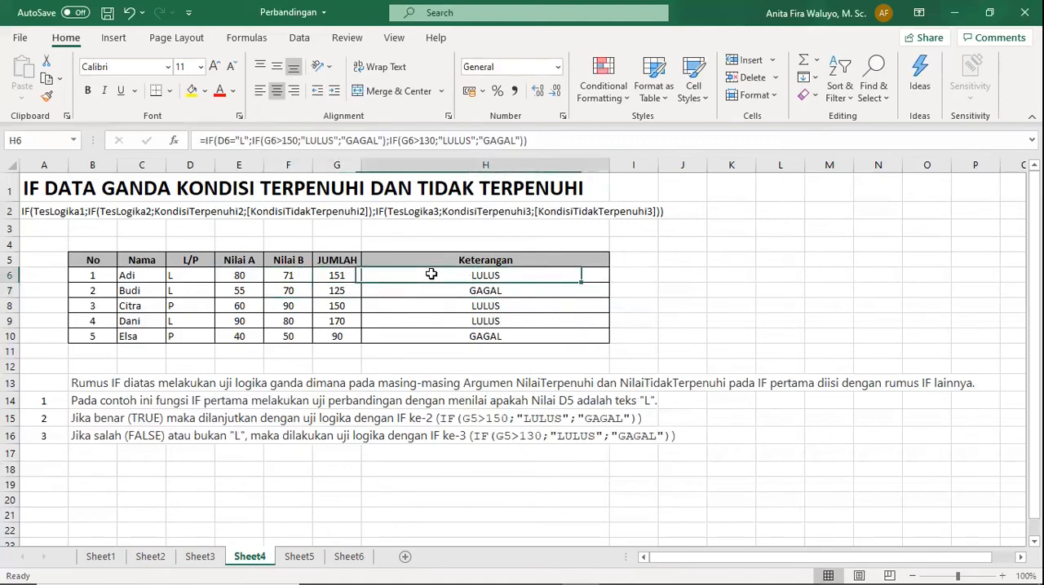
left_click(336, 275)
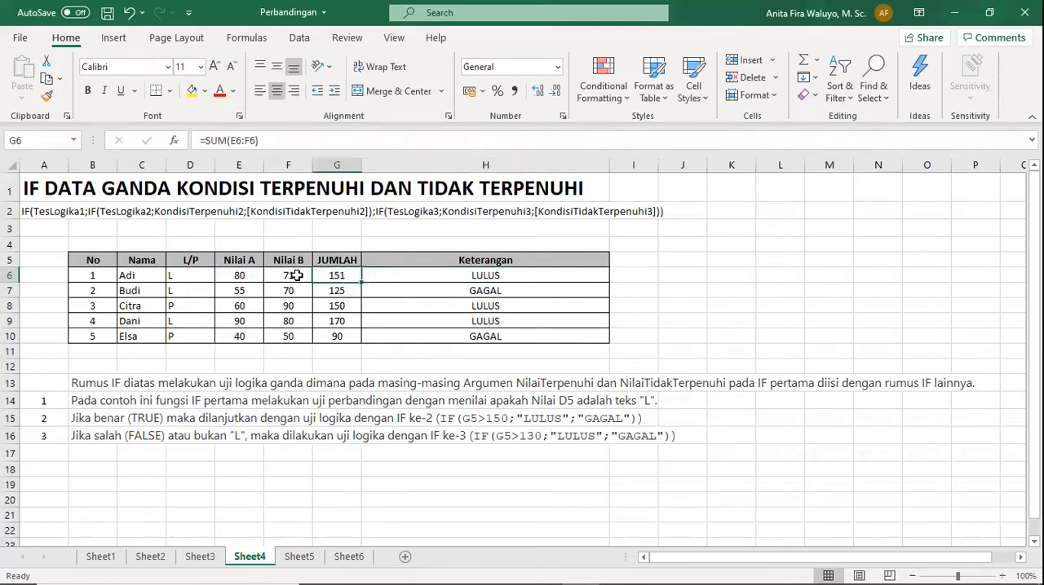
Restore the Nilai B score in F6 to 70 and recheck the Keterangan formula in H6.
double_click(295, 277)
key("BackSpace")
type("0")
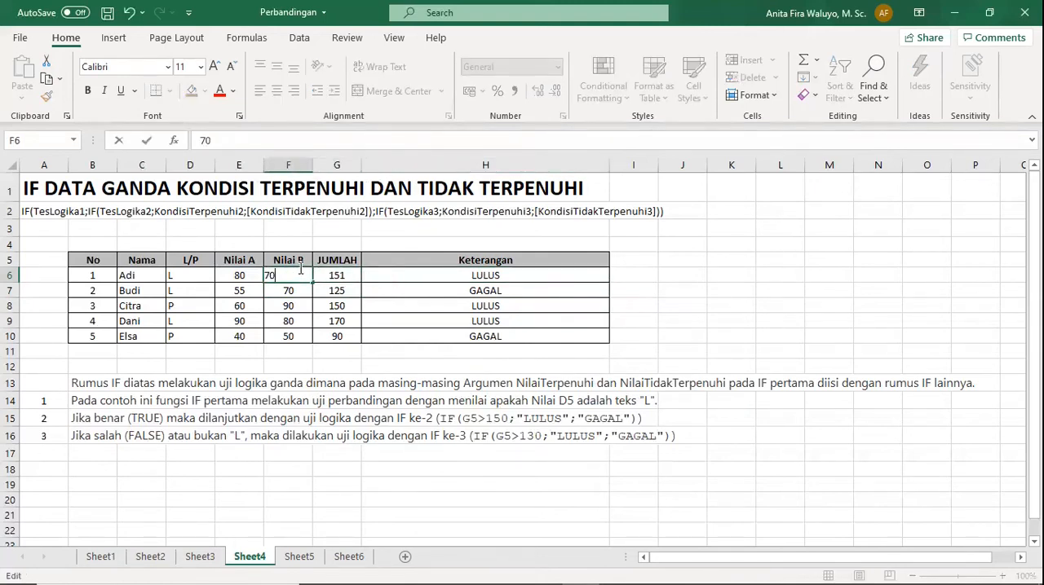
key("Return")
left_click(501, 277)
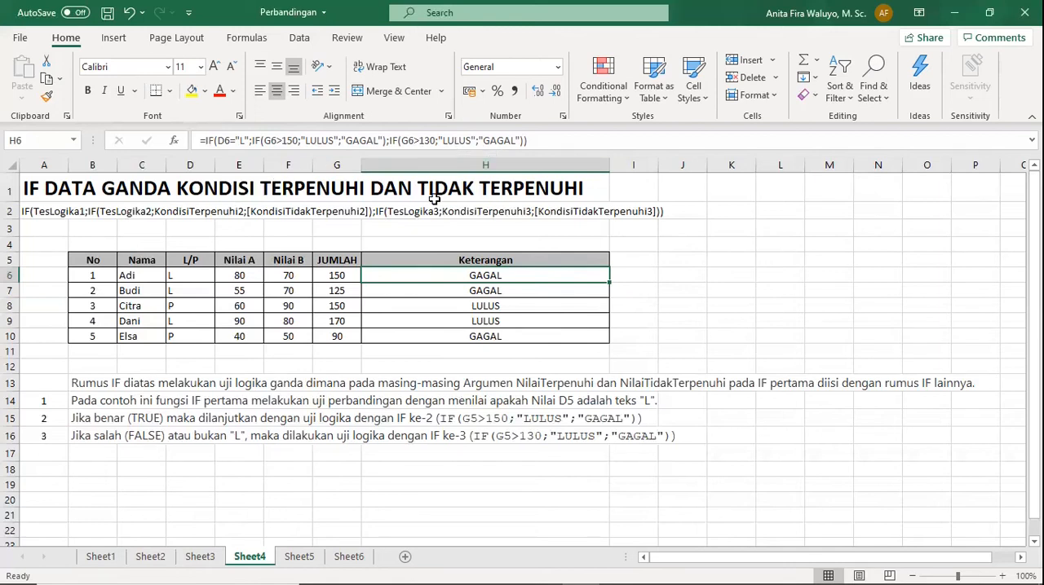
Open Sheet5 and examine the IF AND formula in F6 against the Nilai A score in D6.
left_click(299, 559)
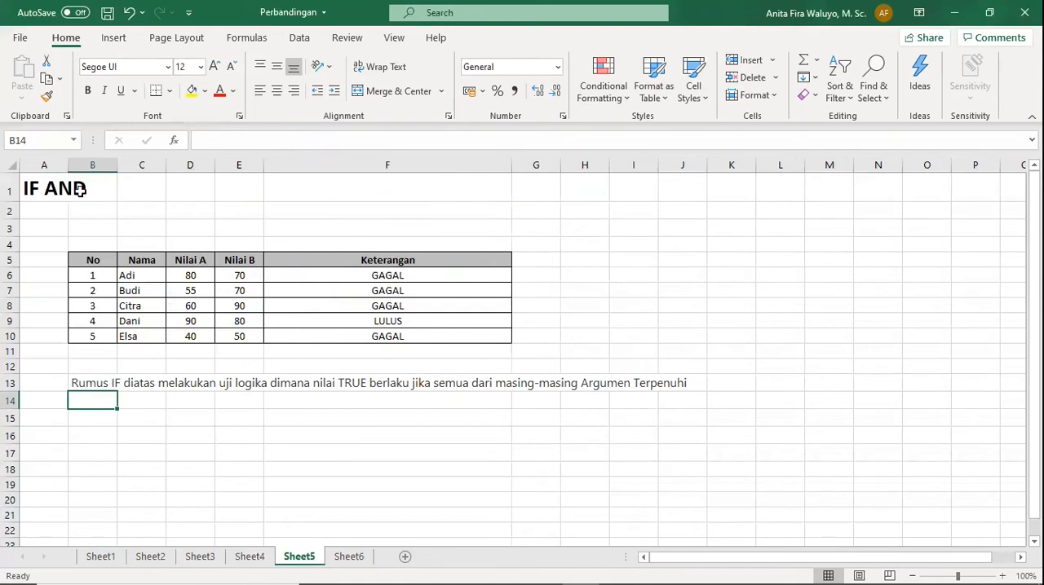
left_click(341, 277)
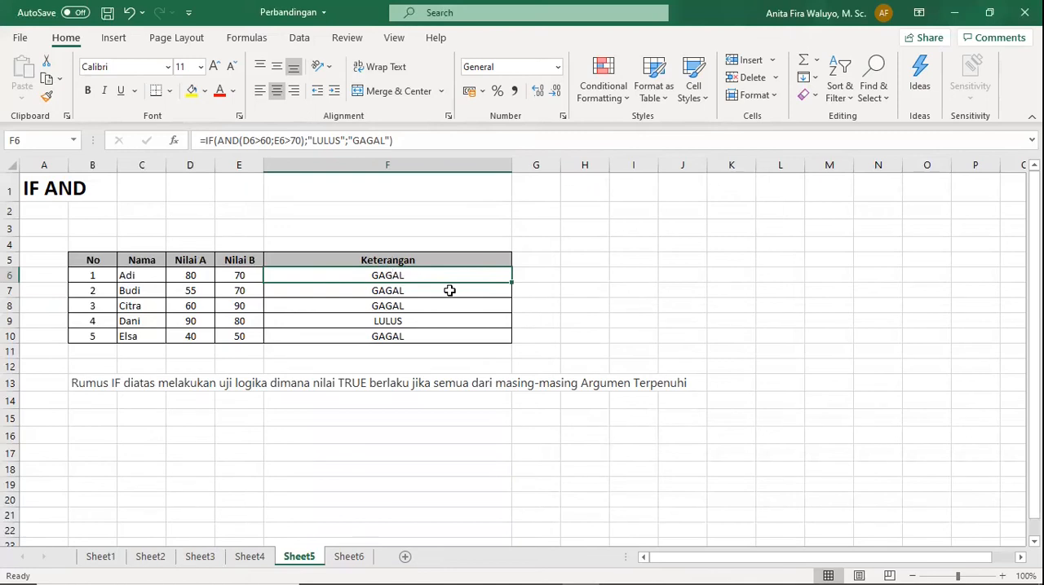
double_click(388, 276)
left_click(387, 324)
left_click(387, 272)
left_click(197, 277)
left_click(442, 275)
Set the Nilai B score in E6 to 71 and check the IF AND formula in F6.
double_click(250, 277)
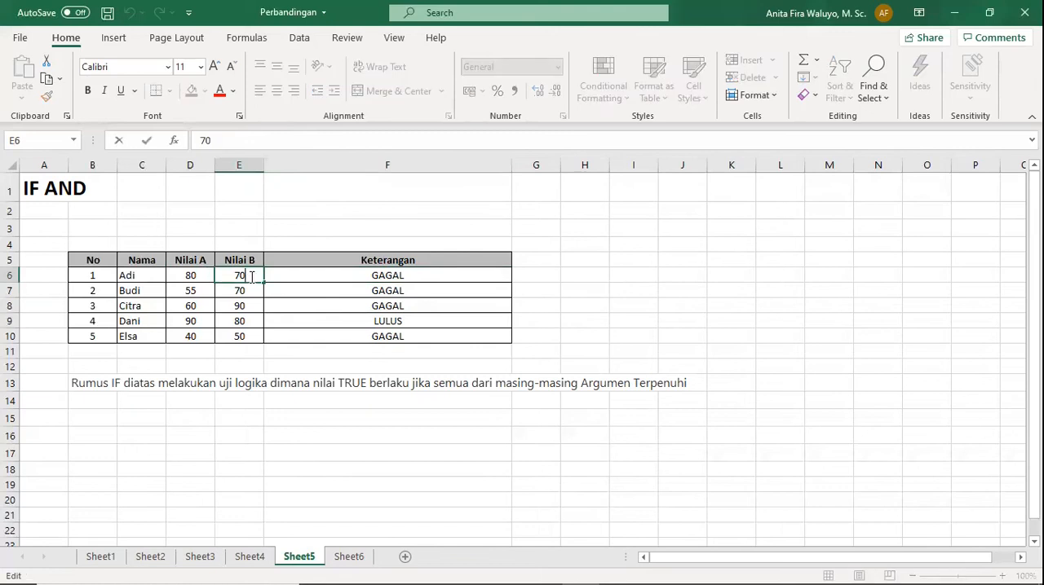
key("BackSpace")
type("1")
key("Return")
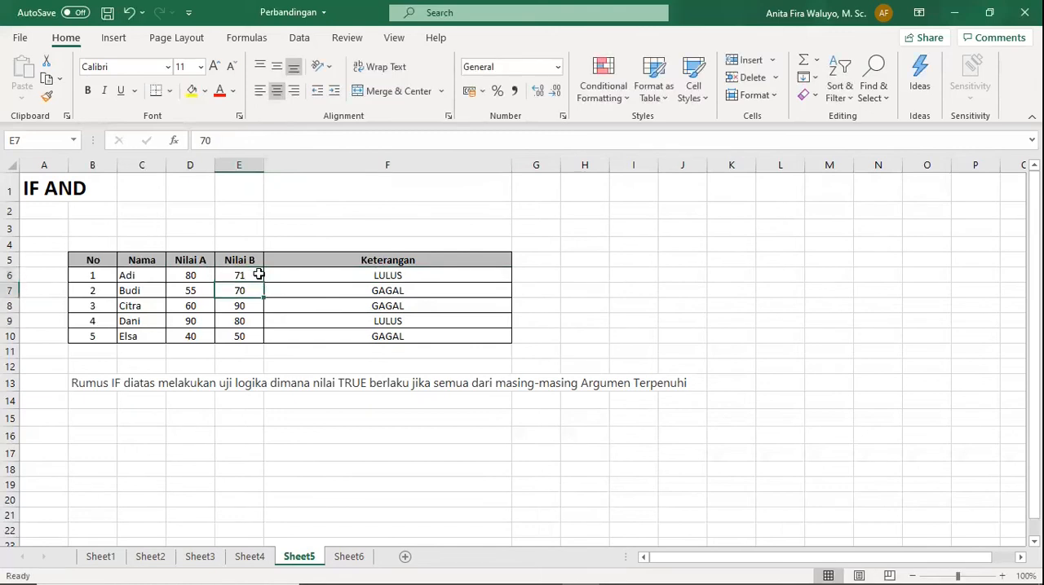
left_click(358, 277)
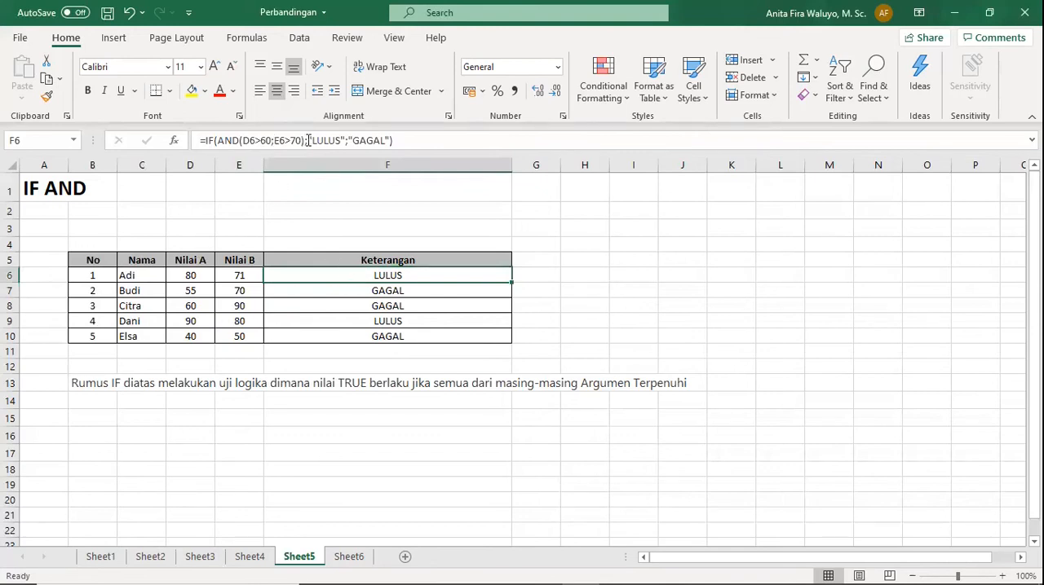
Set the Nilai B score in E6 back to 70 and select the IF AND formula in F6.
double_click(253, 275)
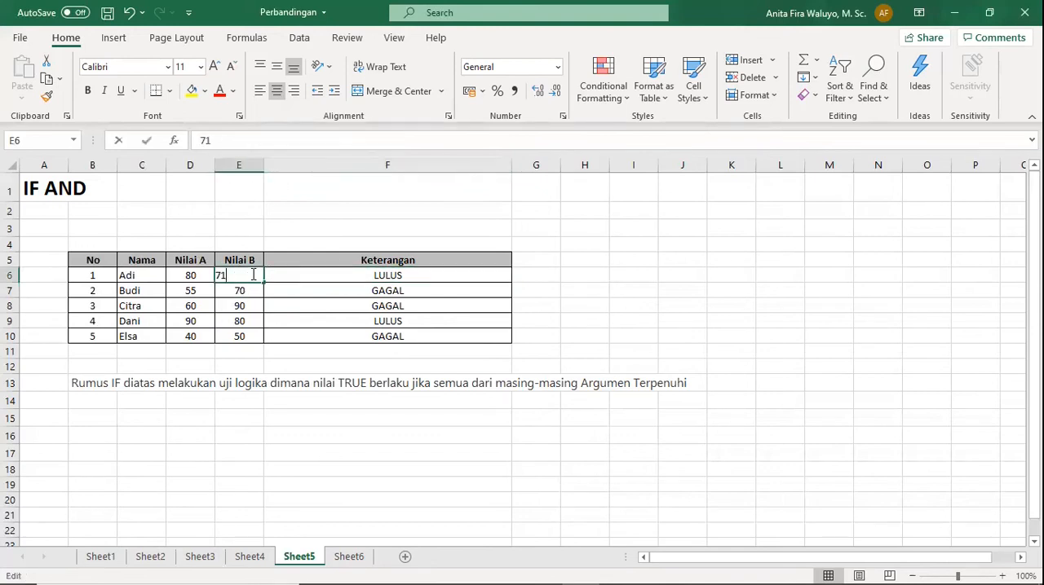
key("BackSpace")
type("0")
key("Return")
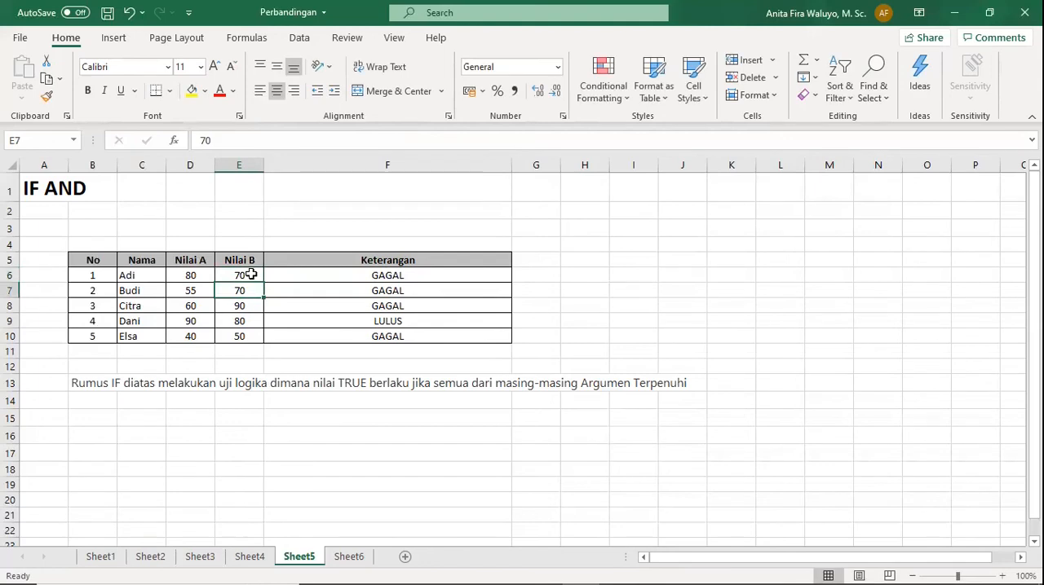
left_click(397, 275)
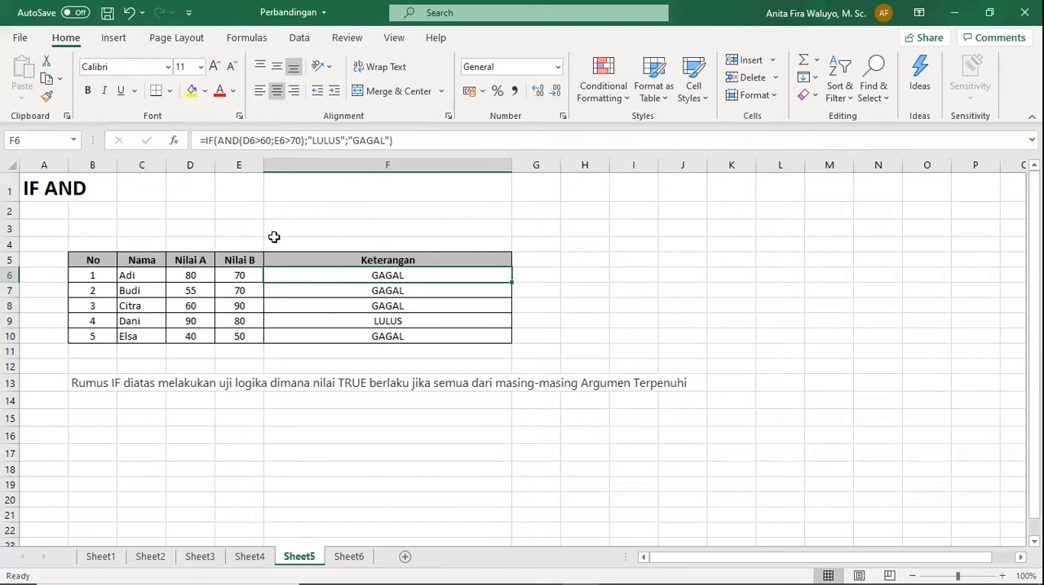
Compare the Nilai A and Nilai B scores in rows 7 and 6 with their IF AND formulas in column F.
left_click(239, 291)
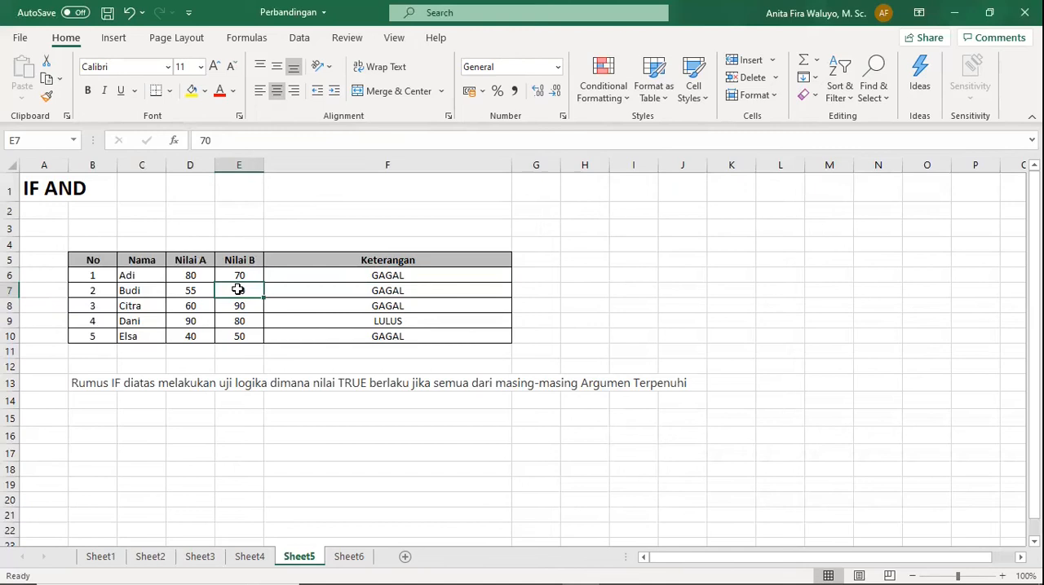
left_click(194, 287)
left_click(402, 287)
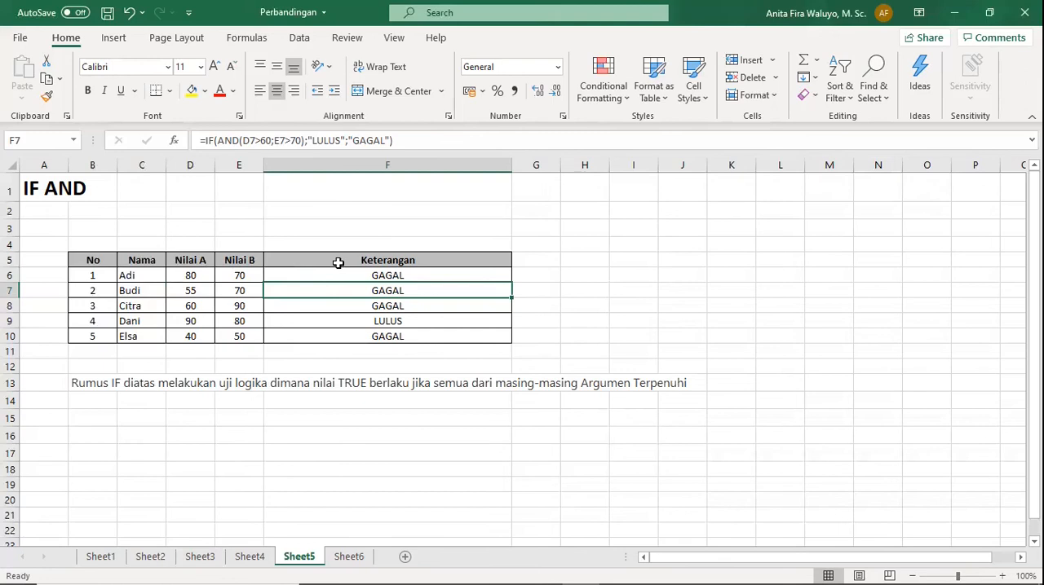
left_click(338, 263)
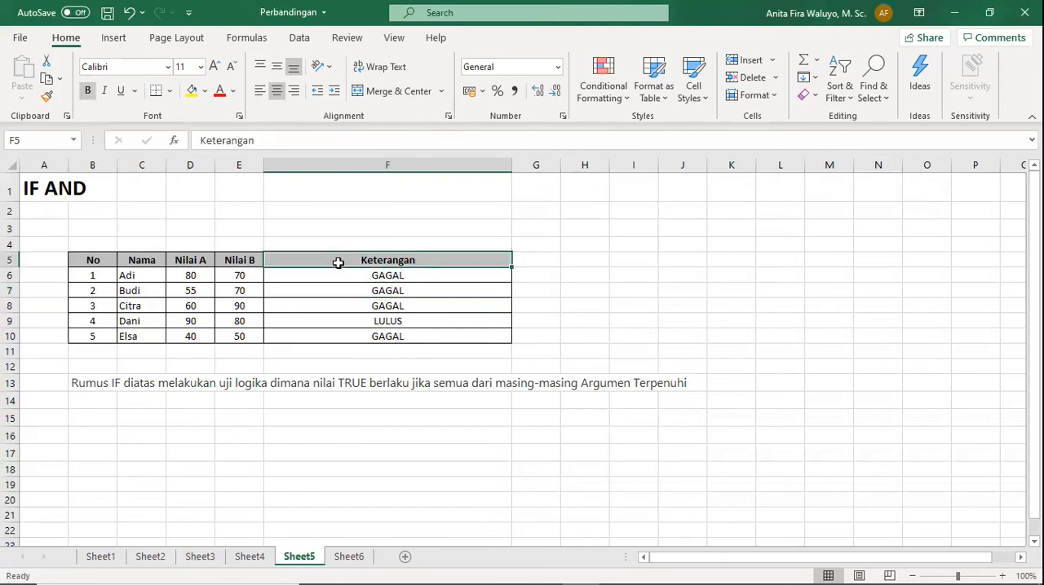
left_click(379, 287)
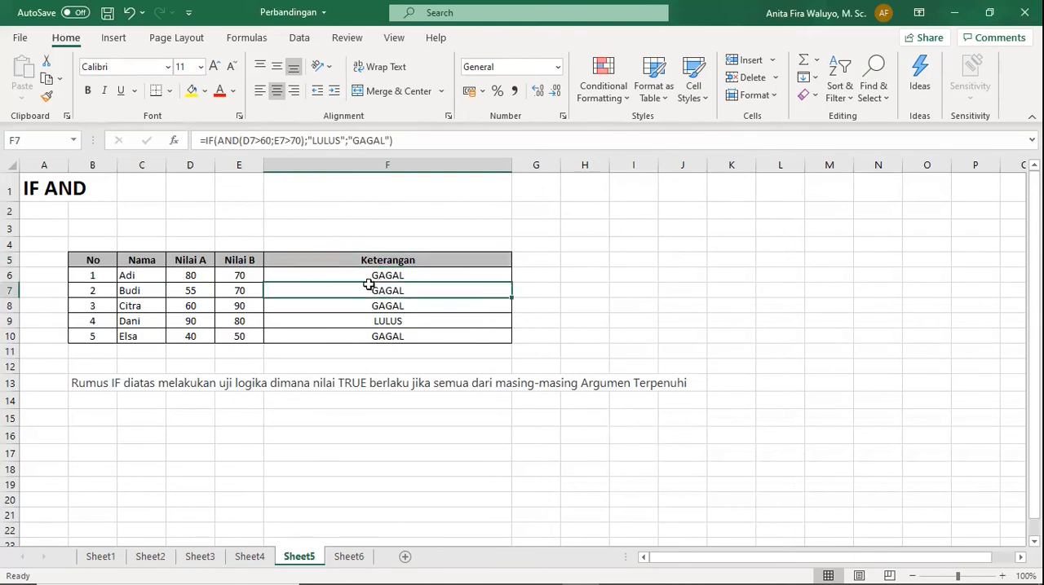
left_click(198, 279)
left_click(377, 278)
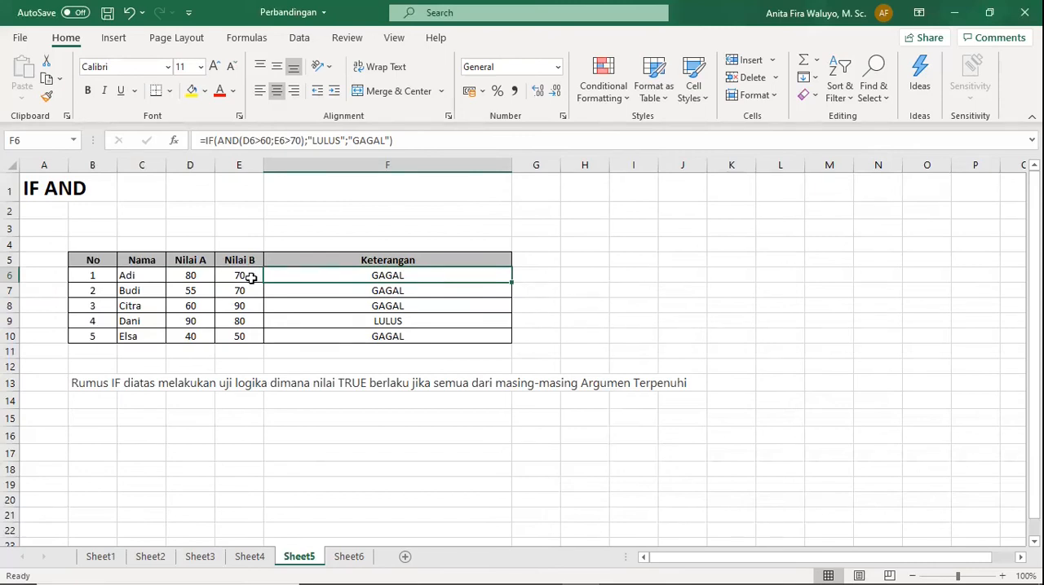
On Sheet6, change the title in A1 to "IF OR".
left_click(350, 561)
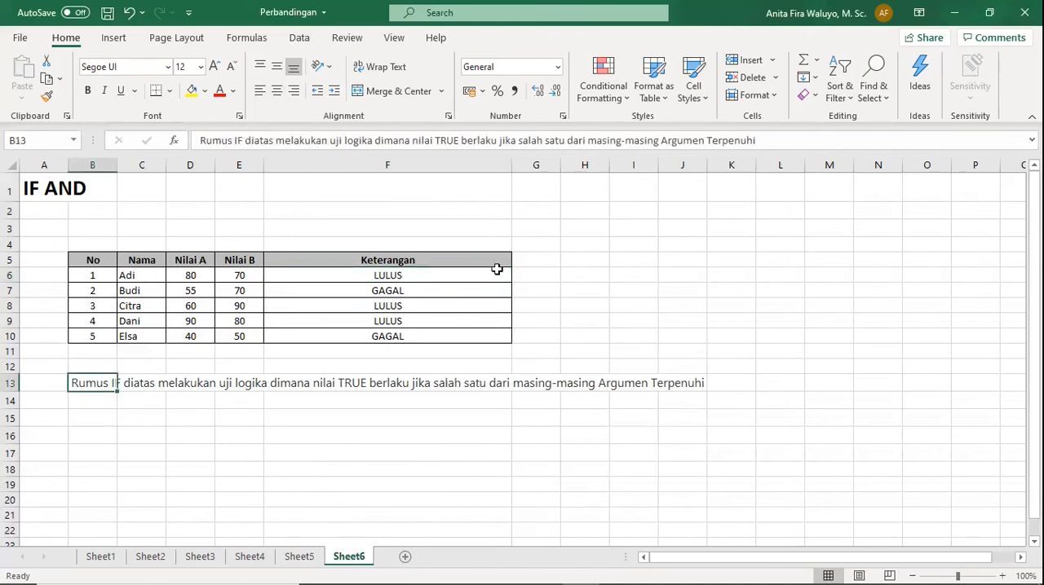
left_click(440, 277)
double_click(51, 186)
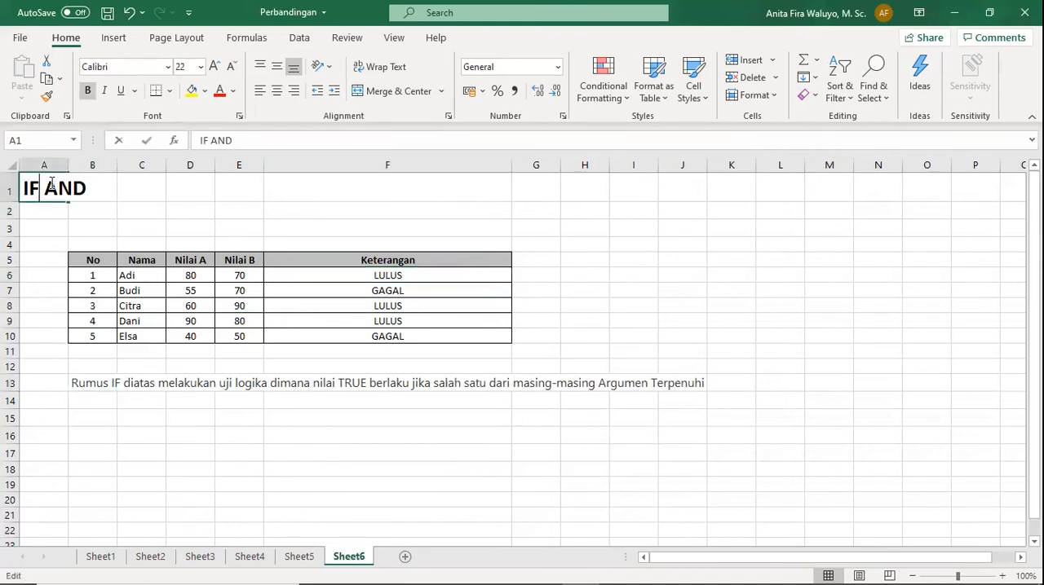
left_click_drag(46, 188, 99, 192)
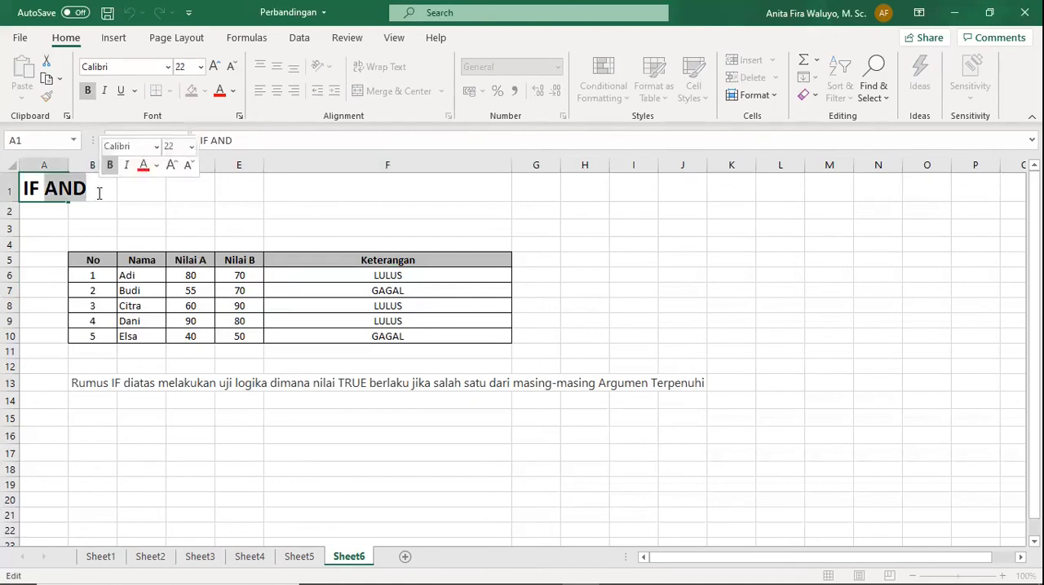
type("or")
key("BackSpace")
key("BackSpace")
type("OR")
key("Return")
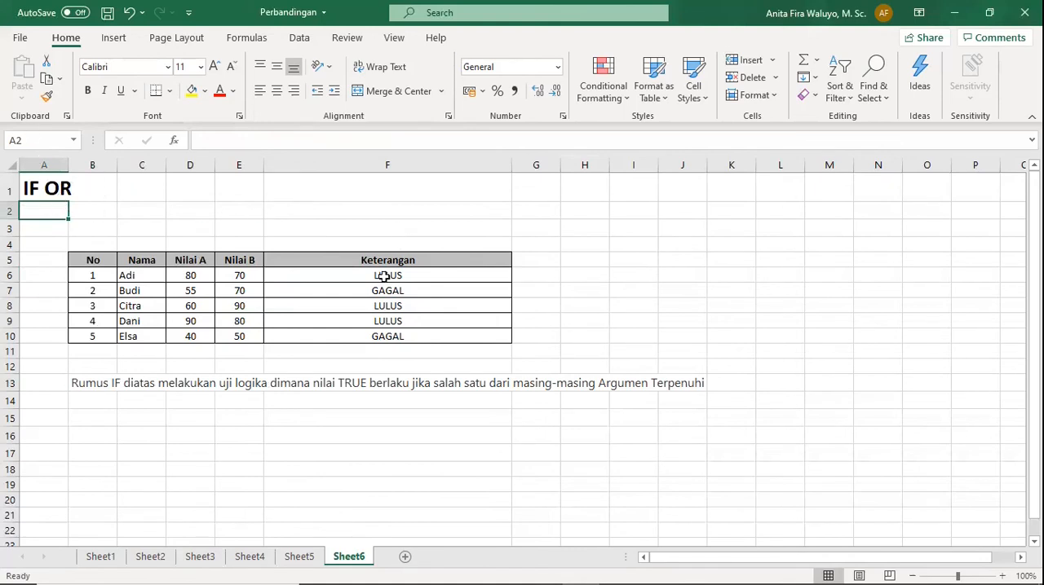
Examine the IF OR formulas in F6 and F8 against the Nilai A scores in D6 and D7.
left_click(352, 275)
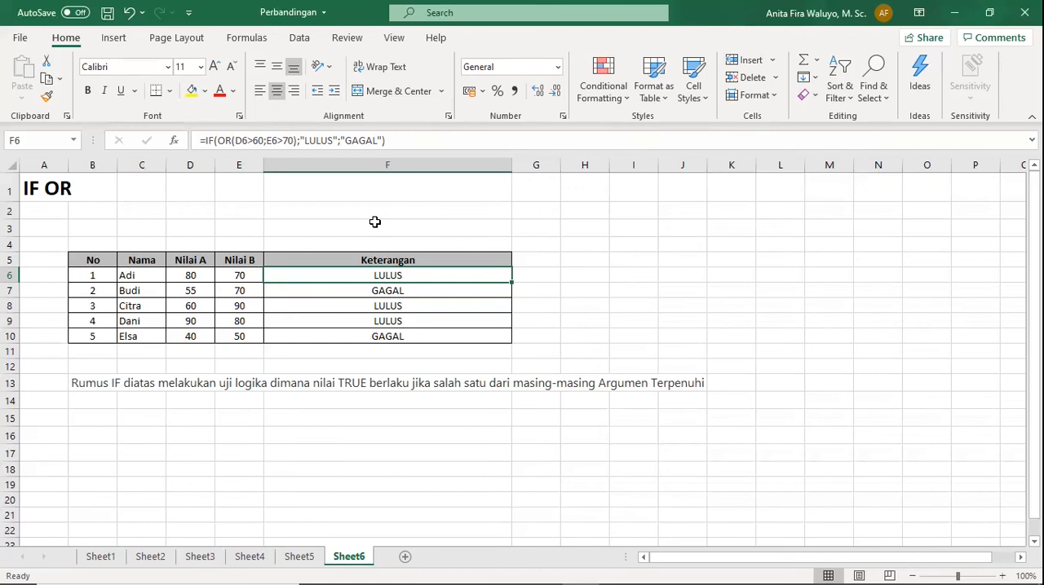
left_click(184, 292)
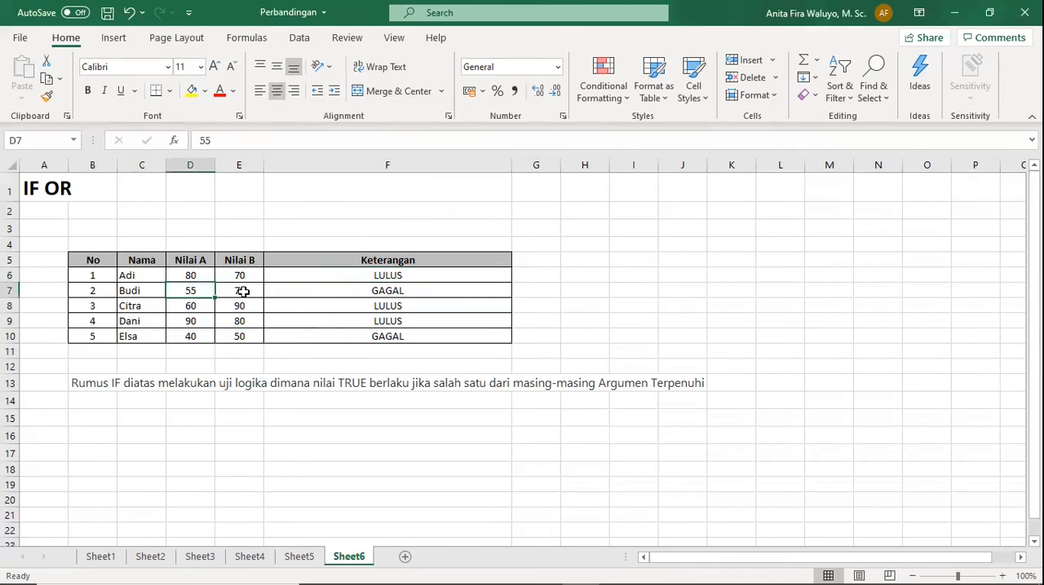
left_click(425, 310)
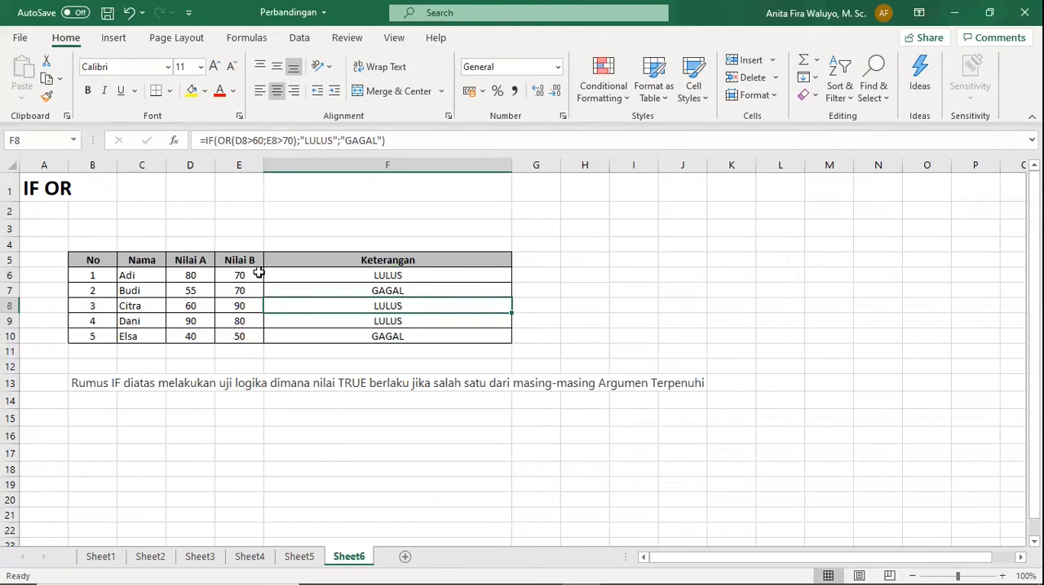
left_click(391, 278)
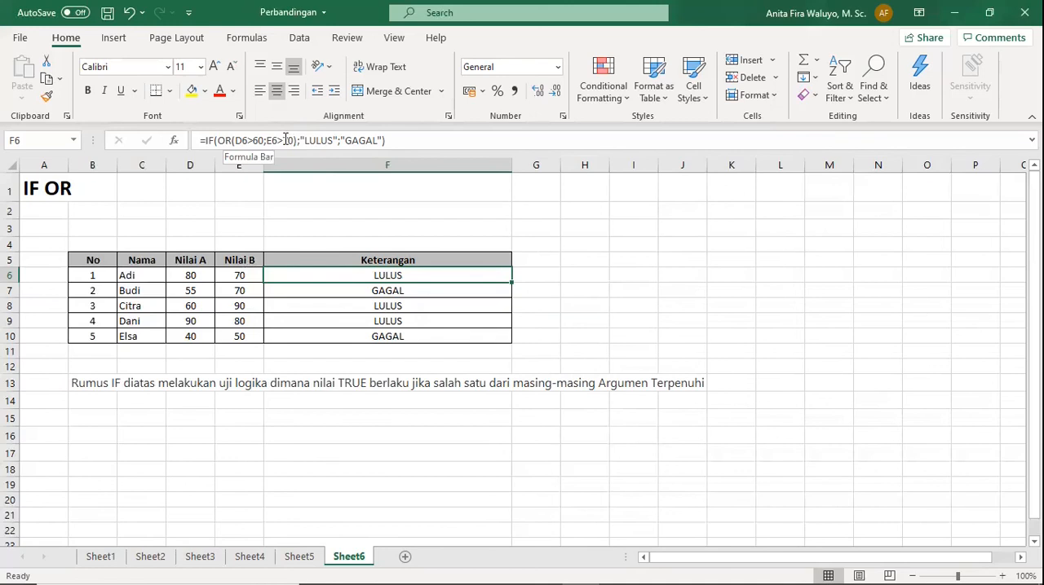
left_click(188, 275)
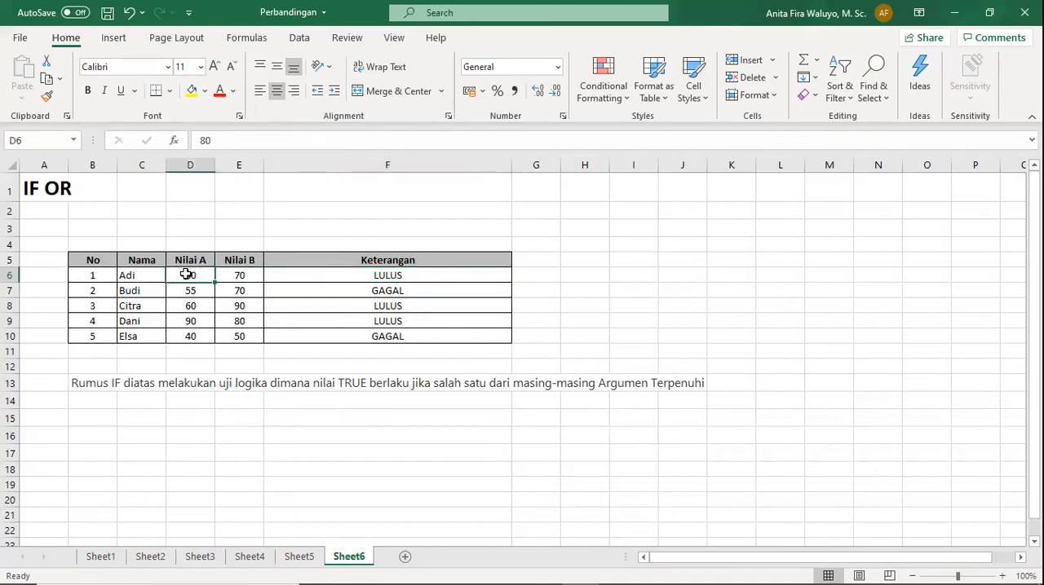
left_click(387, 274)
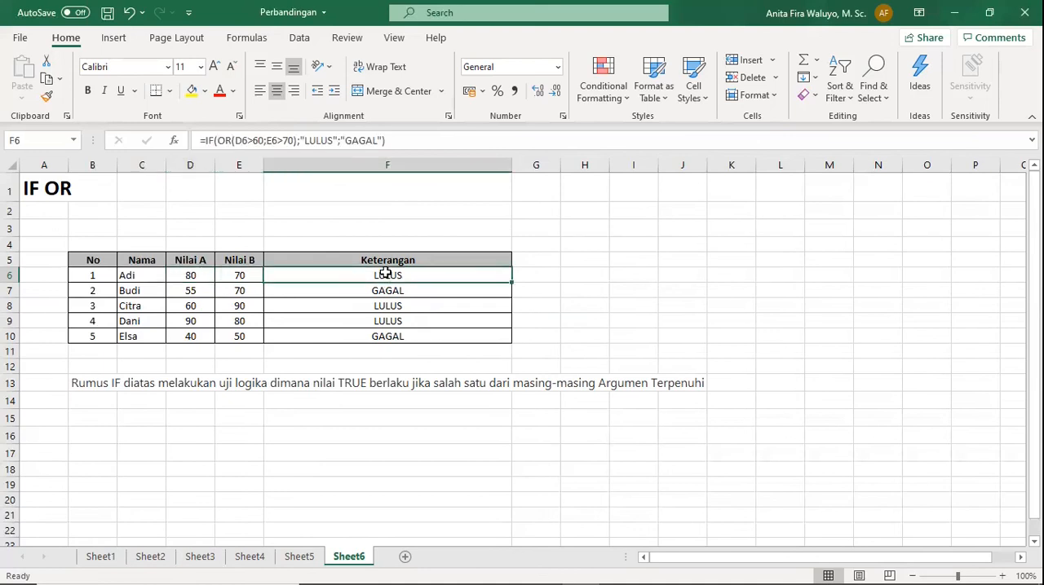
Review the E6 score and the IF AND formula in F6 on Sheet5, and return to Sheet6 to compare with IF OR.
left_click(300, 558)
left_click(249, 274)
left_click(346, 261)
left_click(344, 274)
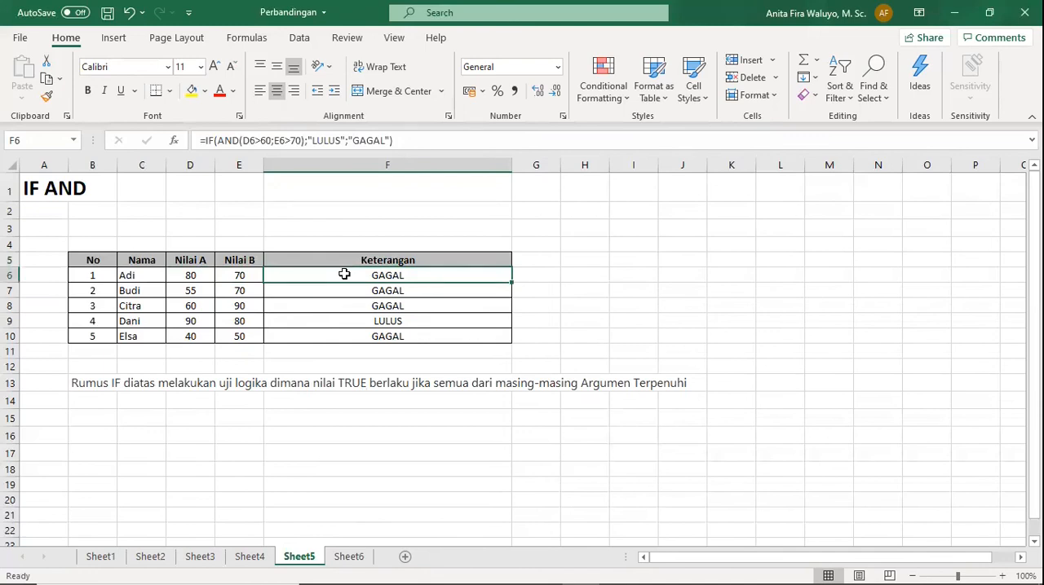
left_click(352, 561)
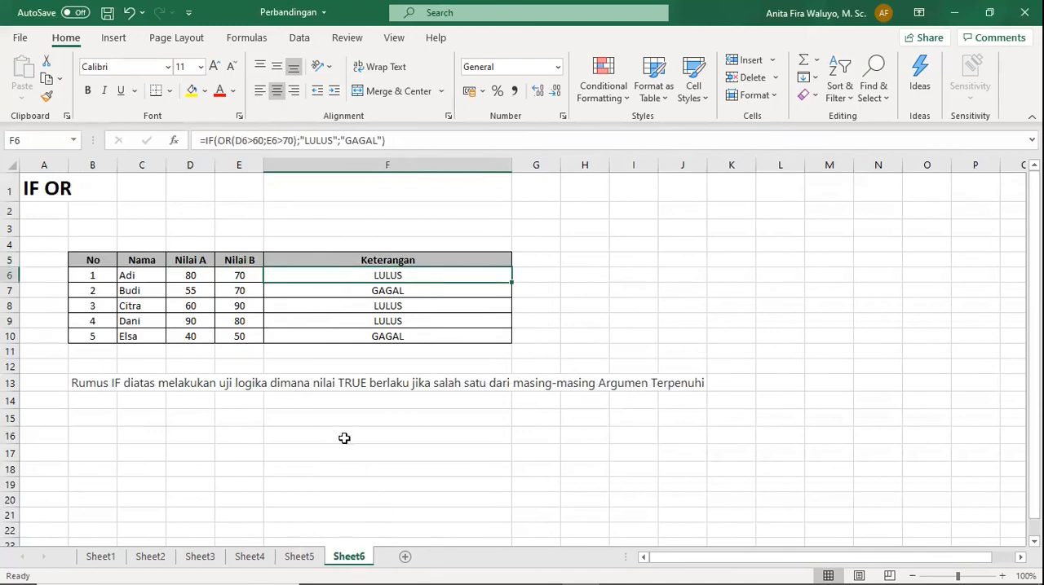
Check the row 6 and 7 scores on Sheet6 against the IF OR formulas in F6 and F7.
left_click(237, 275)
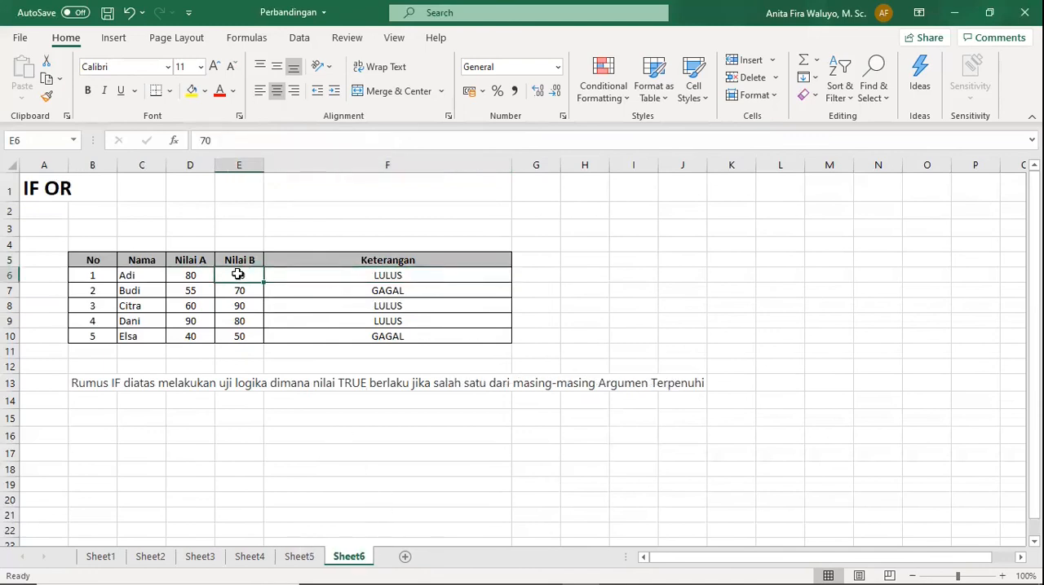
left_click(384, 277)
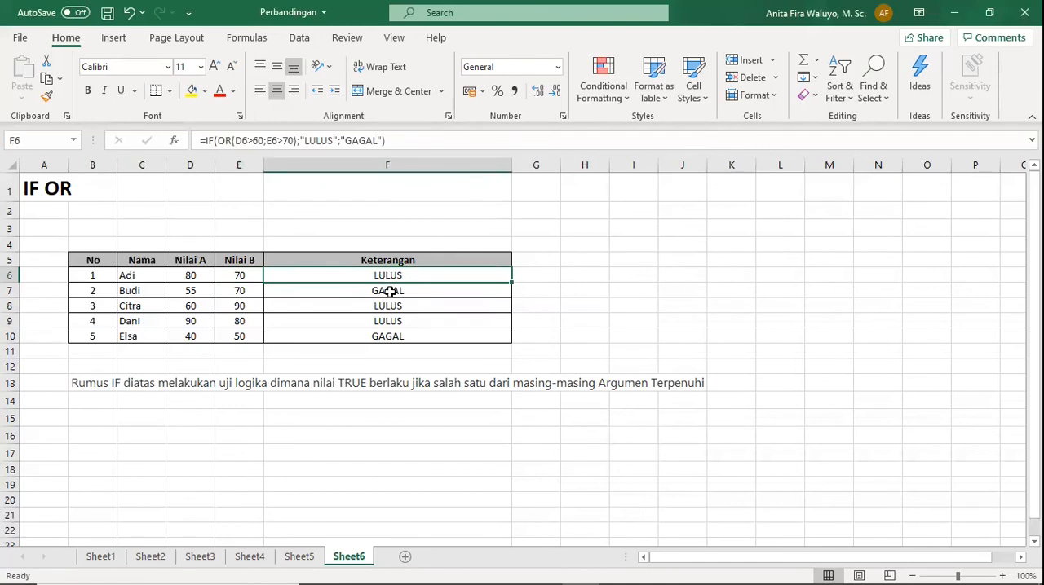
left_click(203, 291)
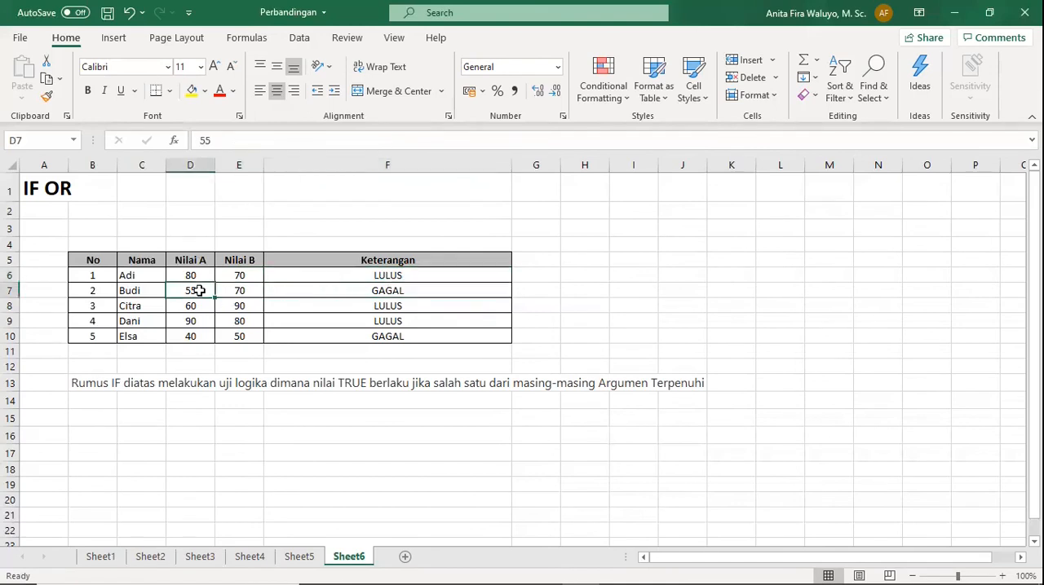
left_click(240, 290)
left_click(188, 289)
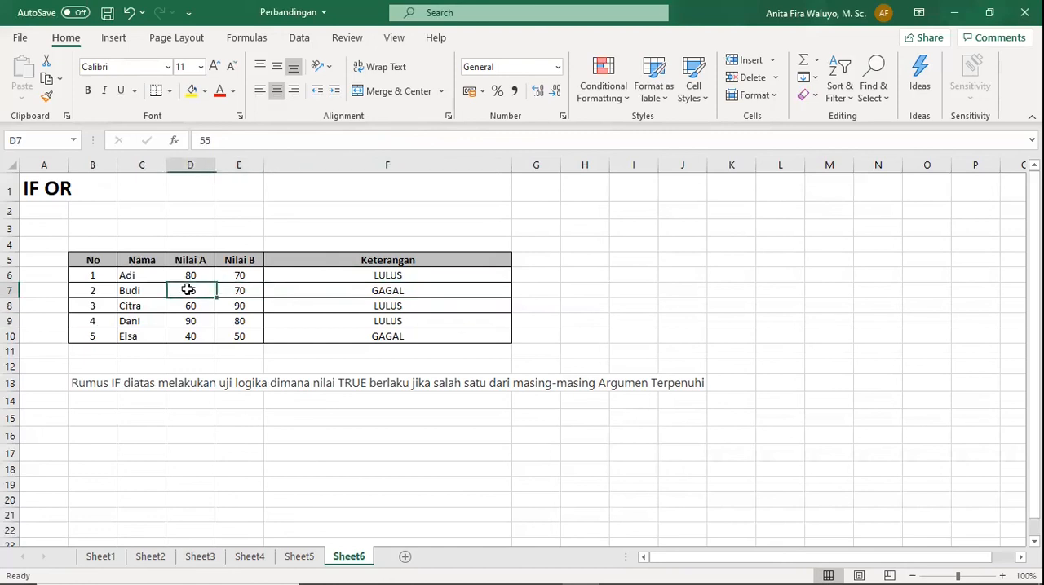
left_click(391, 289)
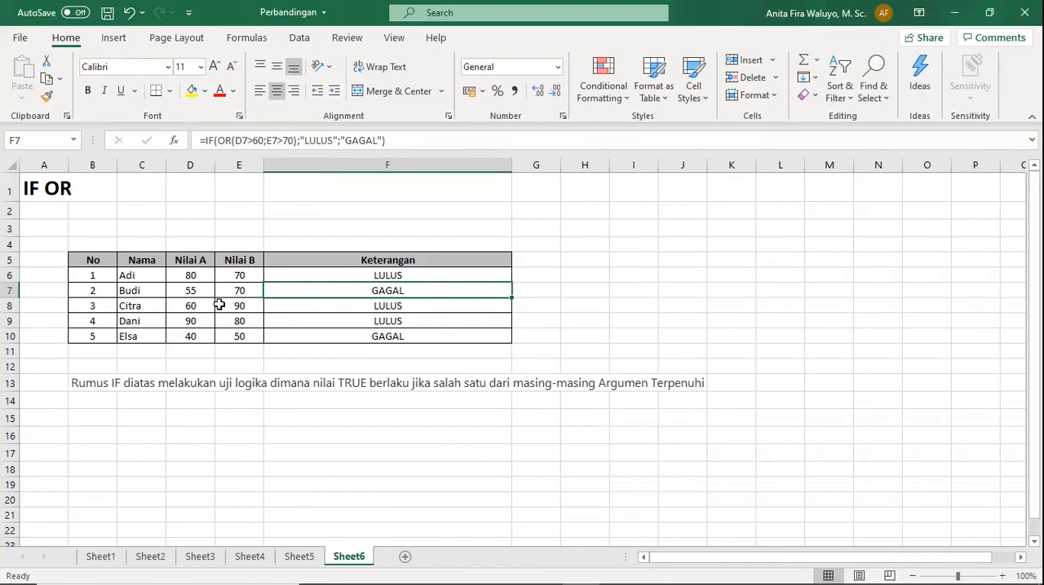
On Sheet5, examine the Nilai A score in D8 together with the IF AND formula in F8.
left_click(296, 560)
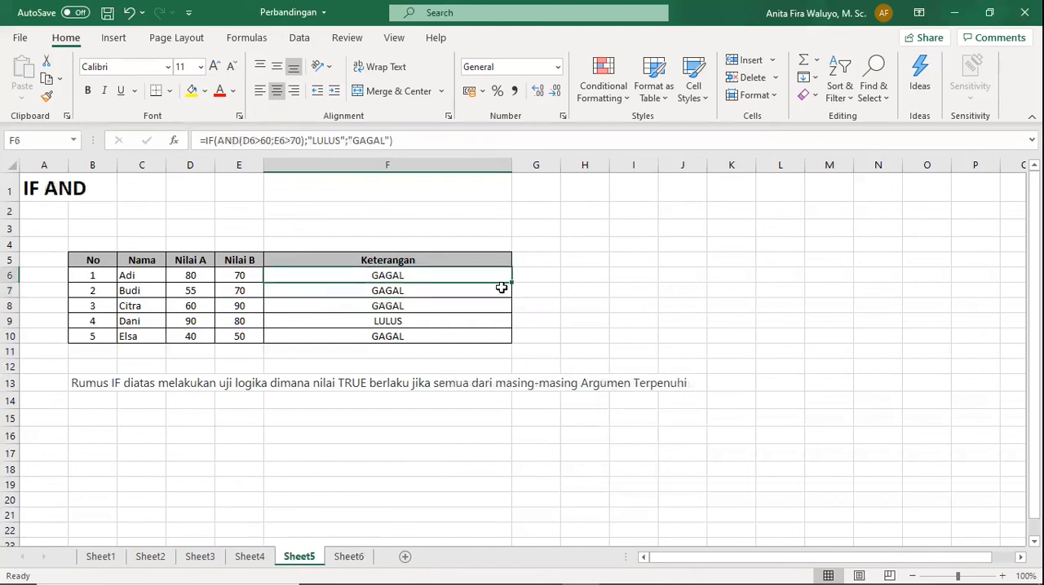
left_click(200, 304)
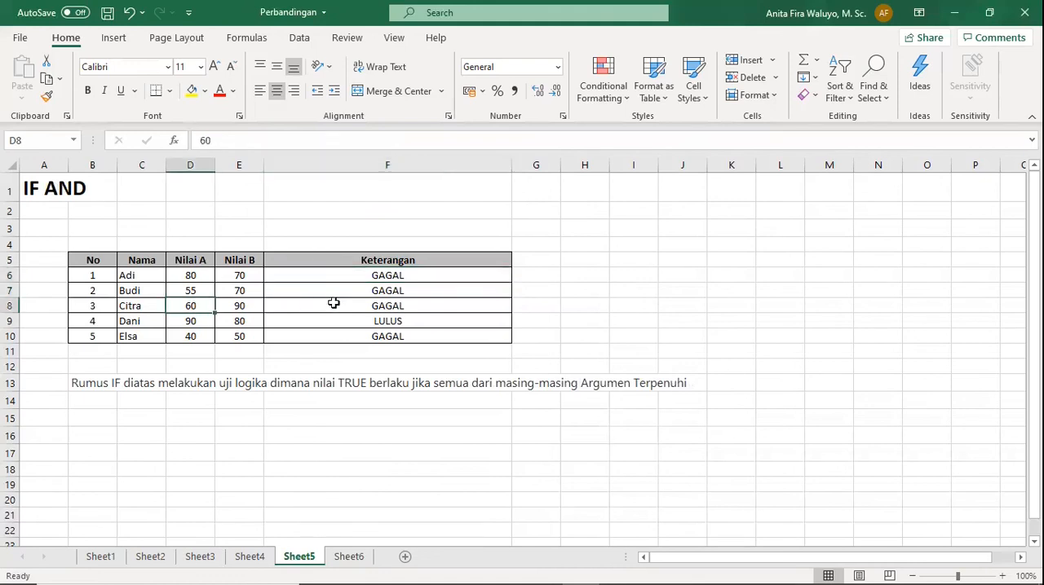
left_click(373, 306)
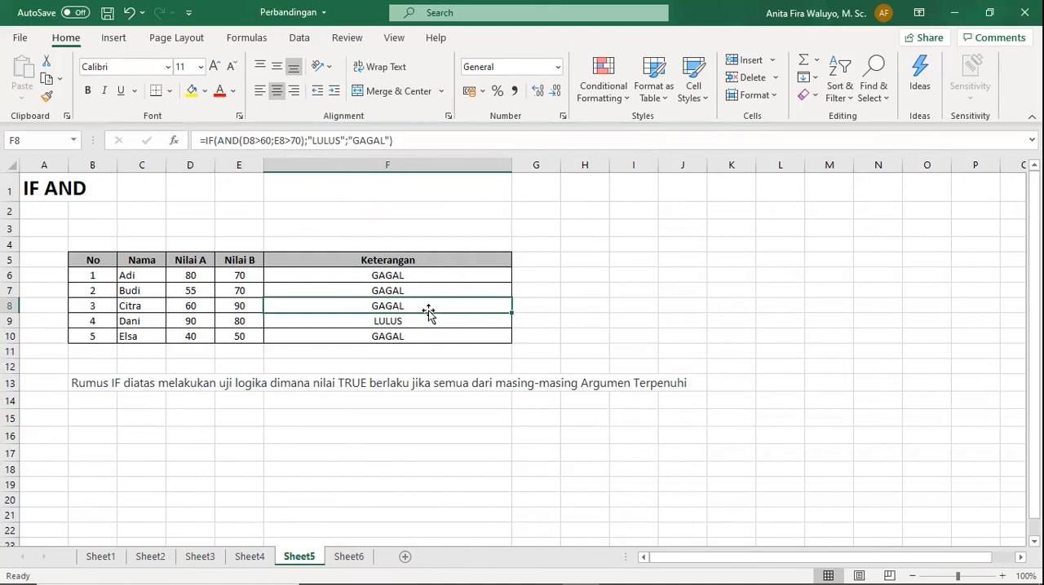
Review the nested IF formulas in F7 on Sheet3 and Sheet2, along with the D7 score on Sheet2.
left_click(205, 559)
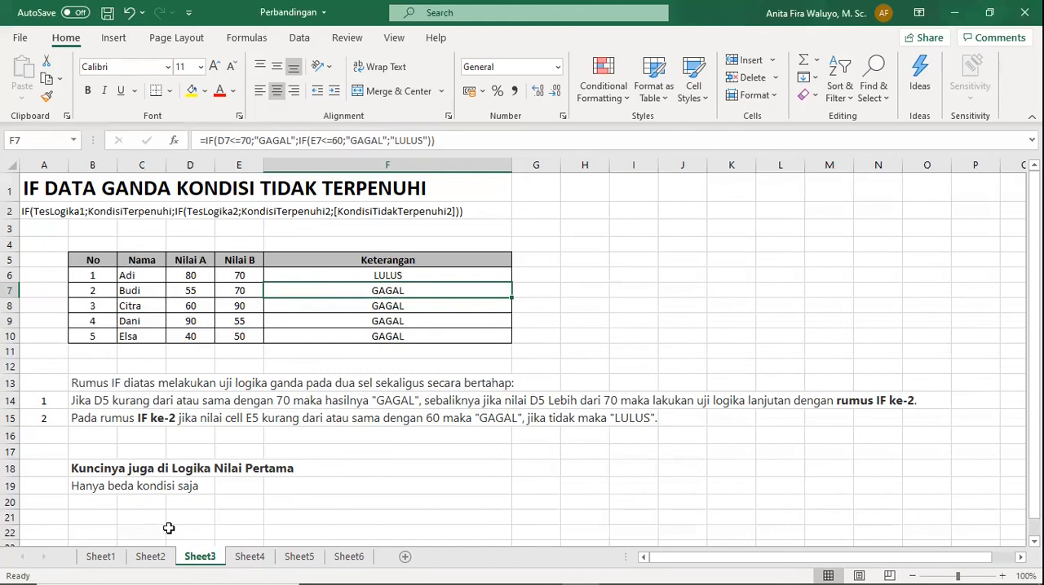
left_click(151, 557)
left_click(191, 297)
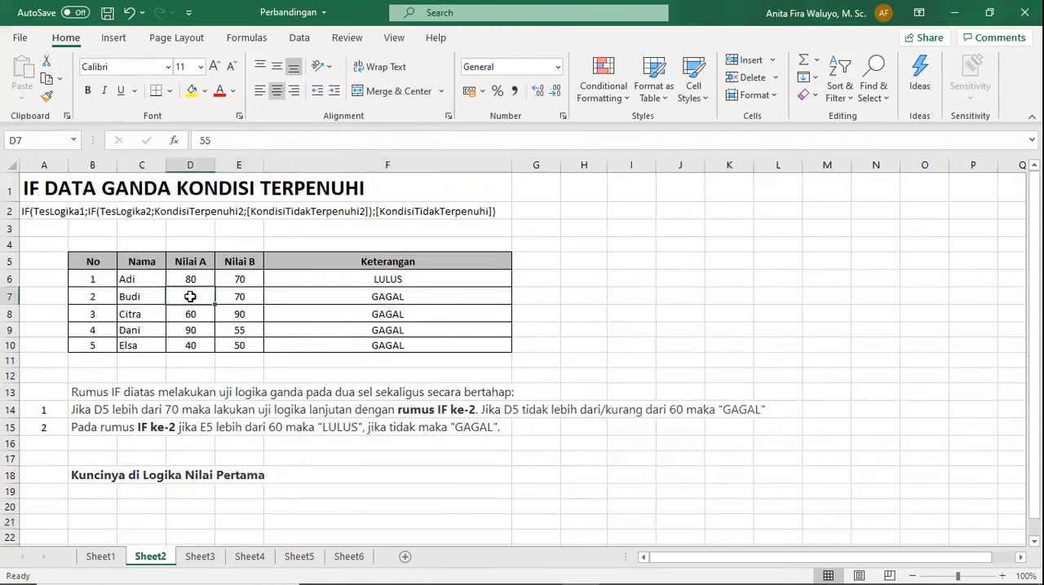
left_click(389, 292)
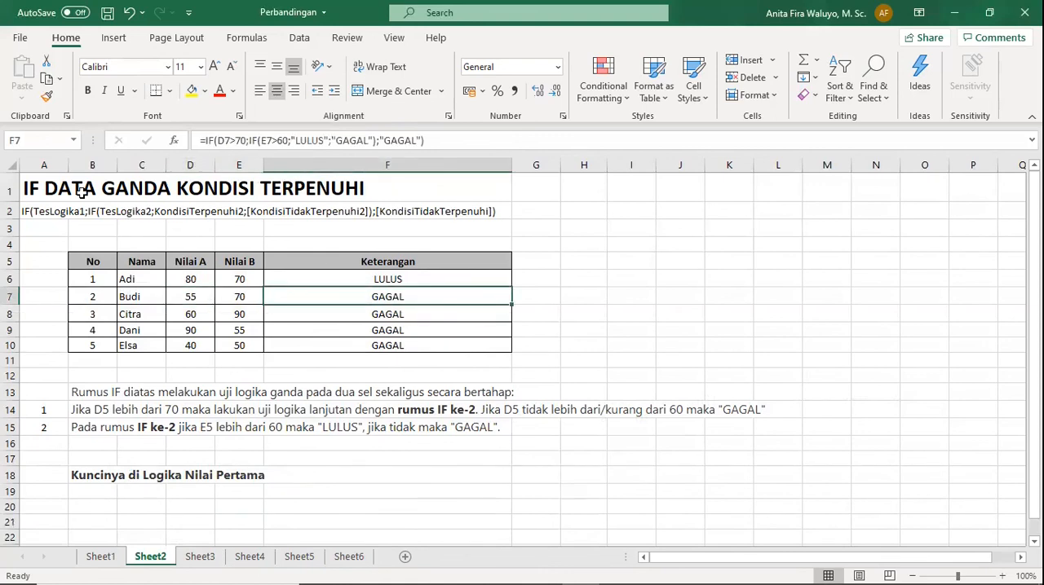
left_click(200, 557)
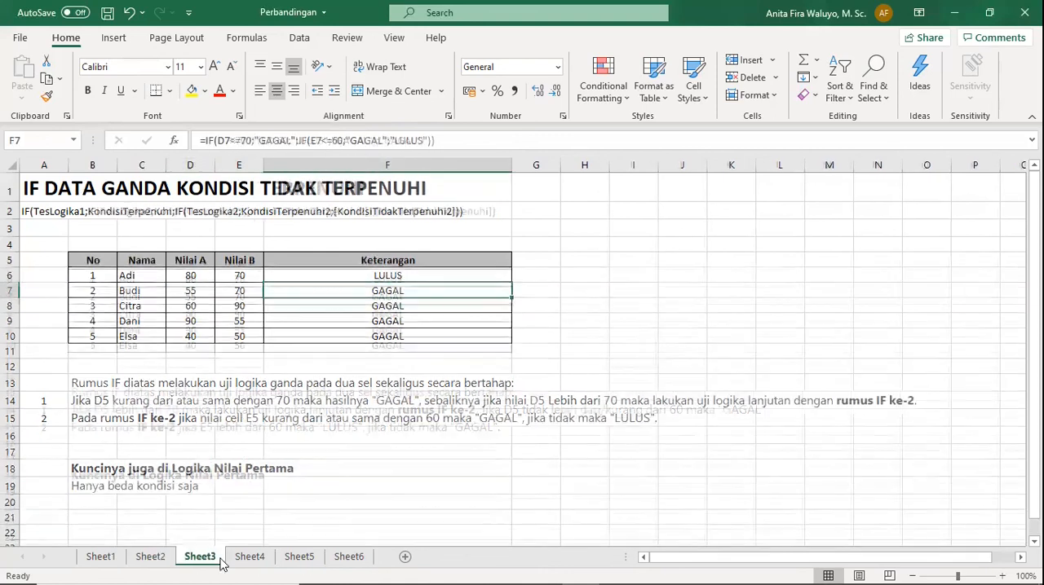
Compare the IF AND results on Sheet5 with the IF OR results and F6 formula on Sheet6, ending on Sheet6.
left_click(307, 558)
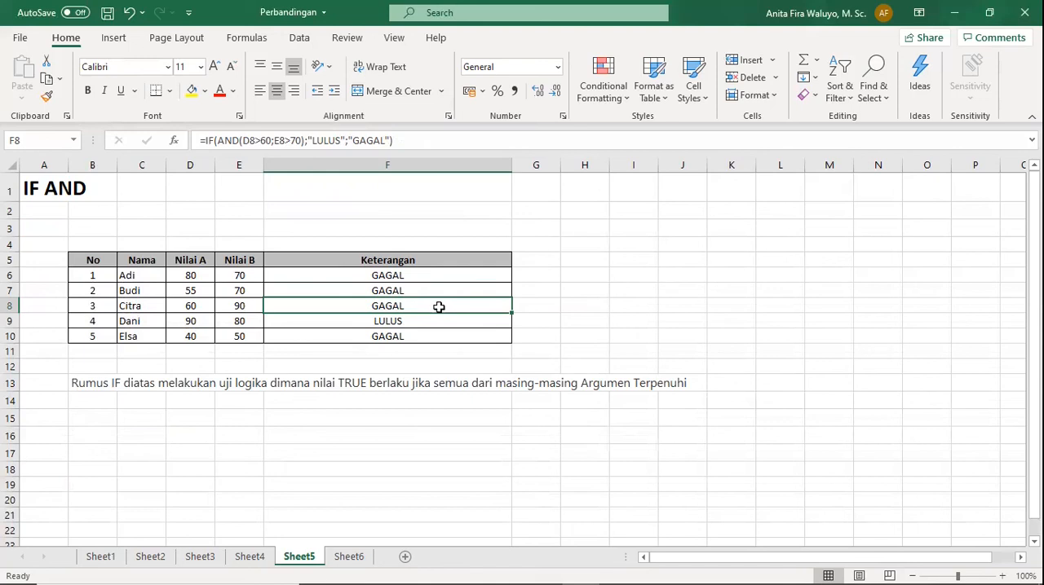
left_click(349, 557)
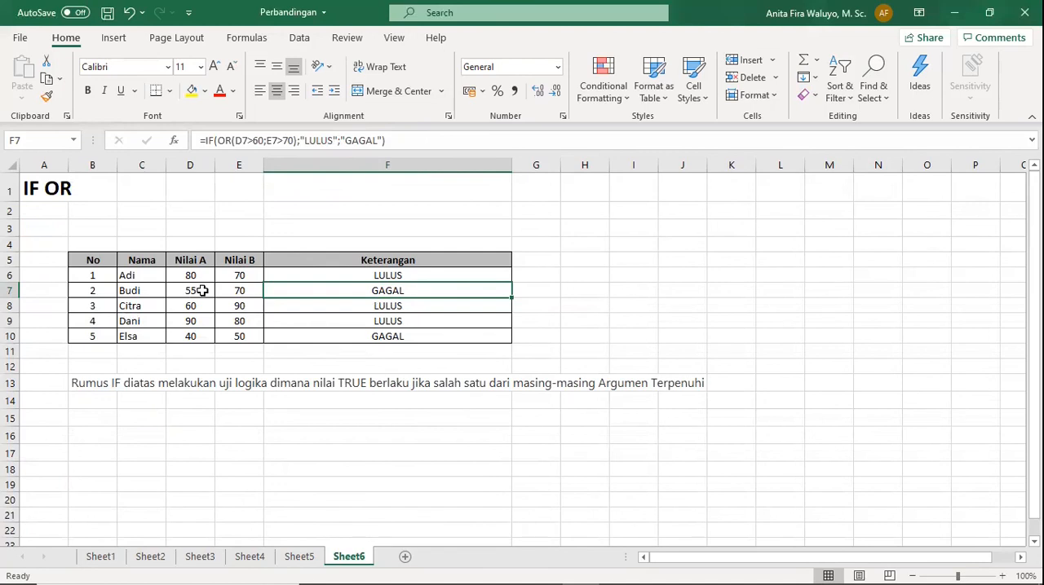
left_click(409, 276)
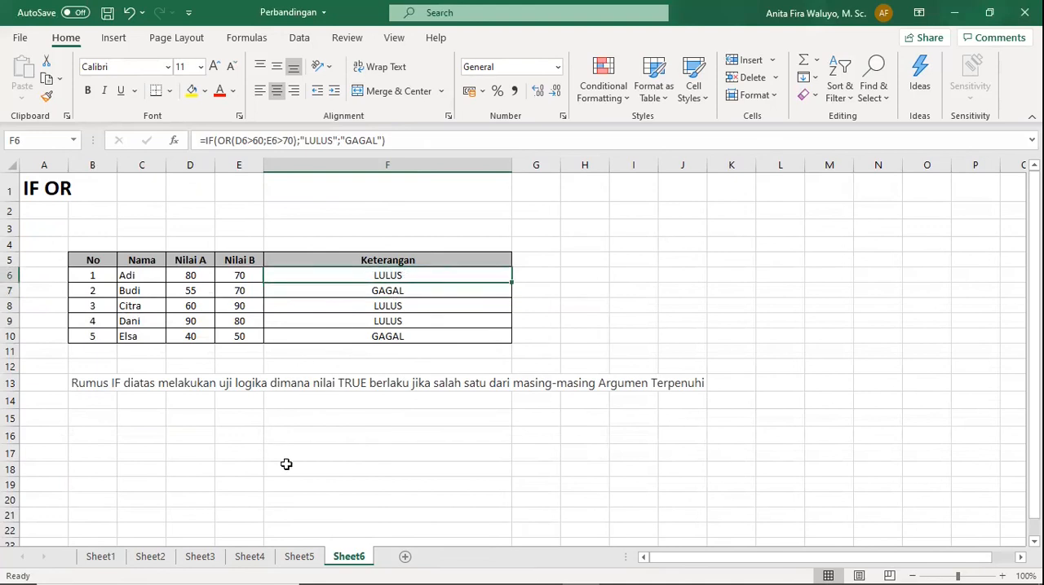
left_click(293, 559)
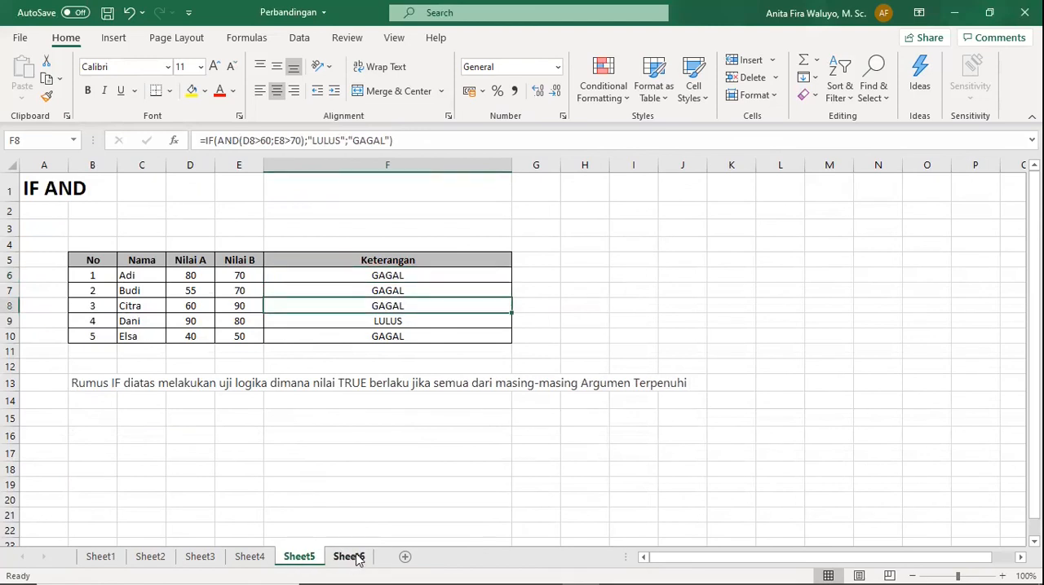
left_click(459, 355)
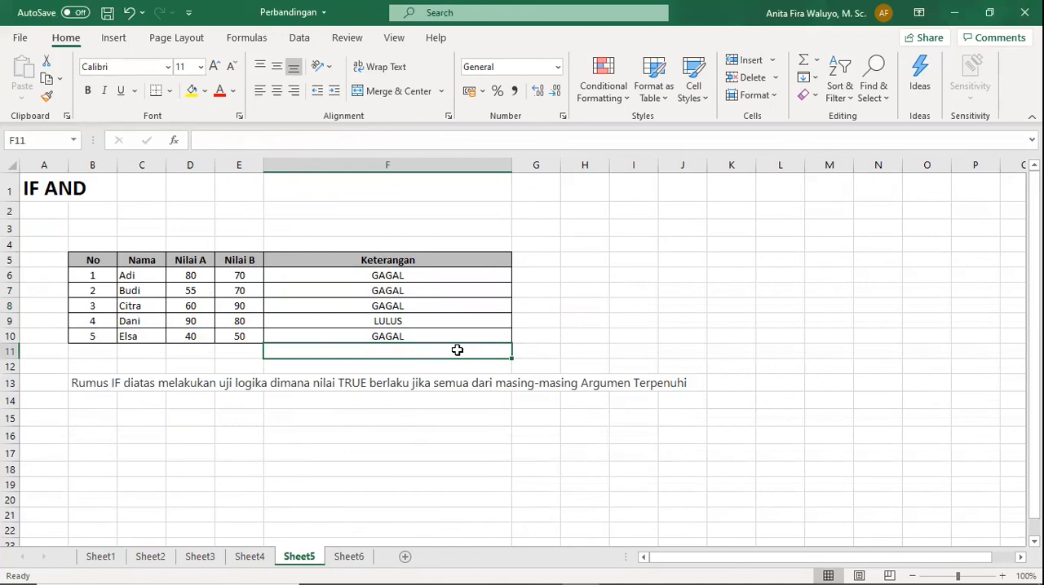
left_click(578, 320)
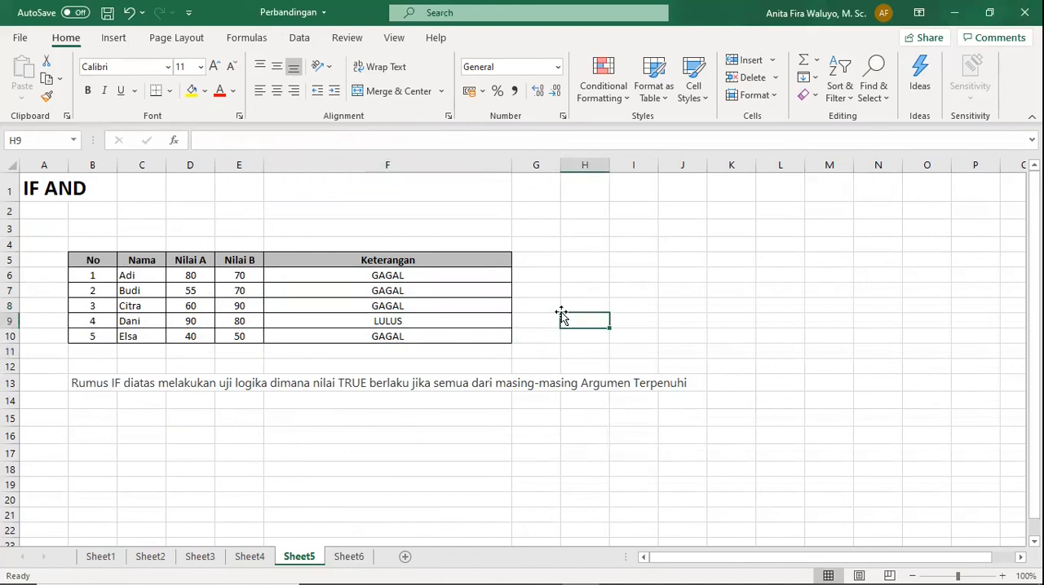
key("ctrl+Page_Down")
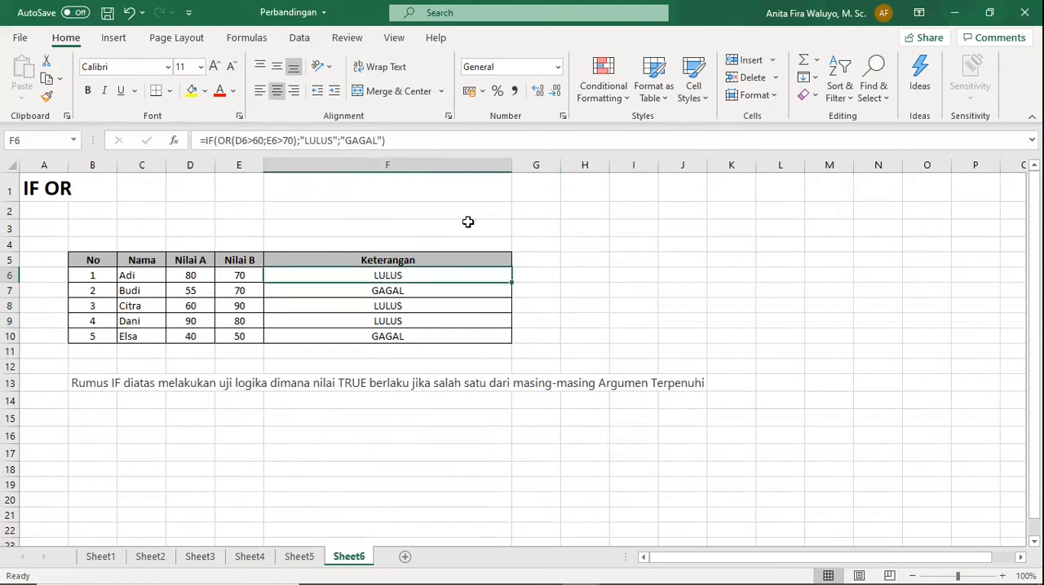